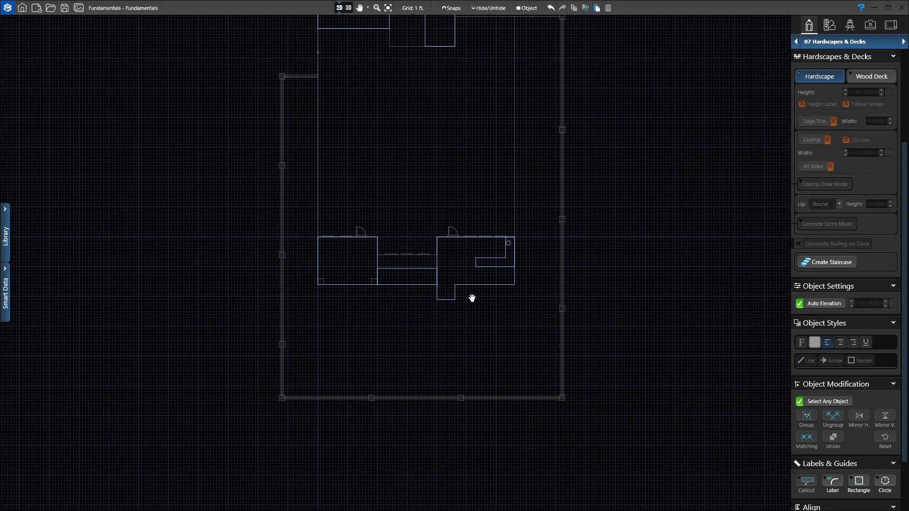
# Step: Draw a 15' by 15' rectangular wood deck starting from the outer corner of the patio's small projecting section
pyautogui.scroll(2, 421, 349)
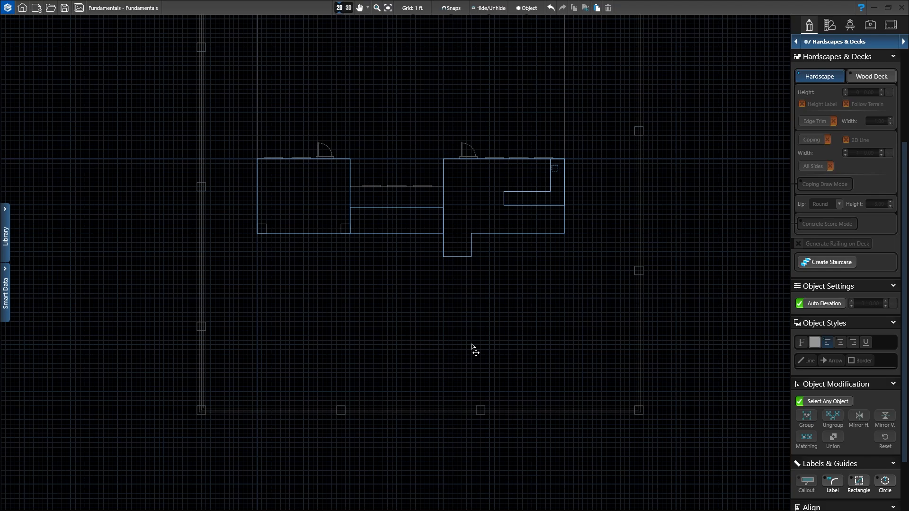
pyautogui.scroll(3, 487, 298)
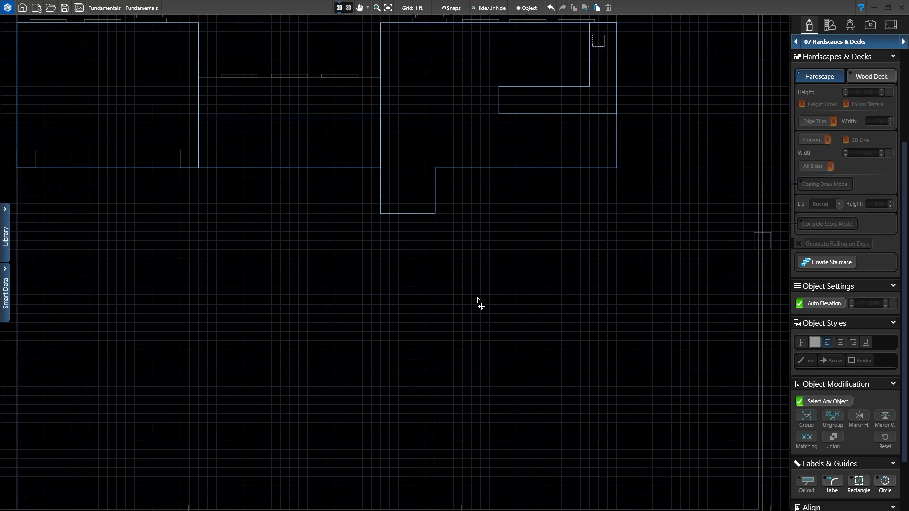
pyautogui.moveTo(435, 284); pyautogui.dragTo(392, 268, button='middle')
pyautogui.scroll(2, 400, 298)
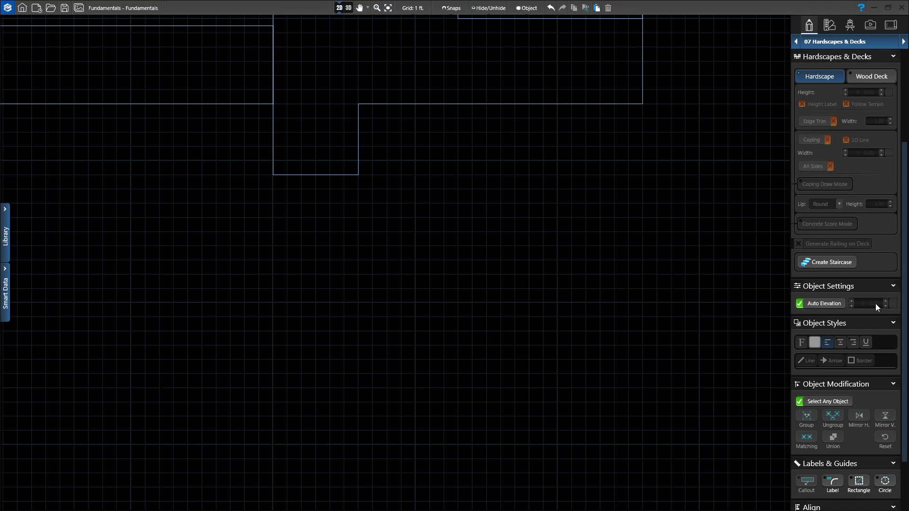
pyautogui.scroll(4, 859, 323)
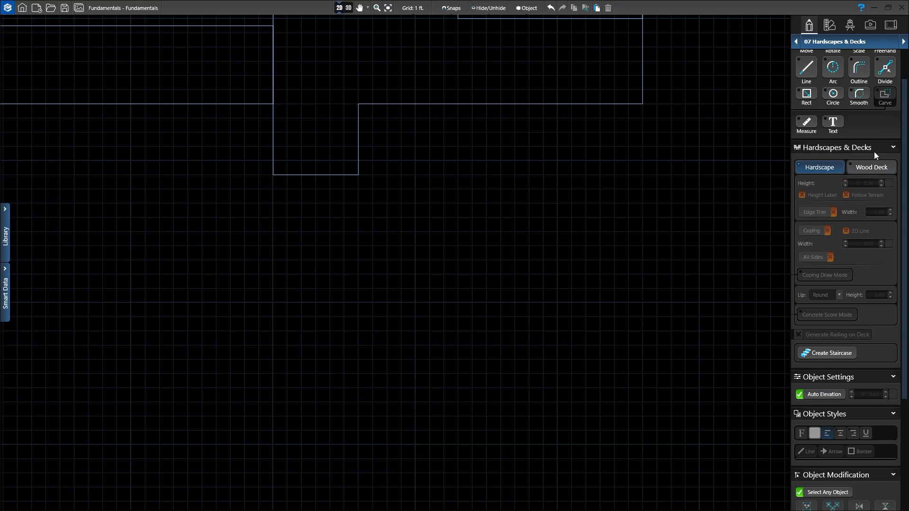
pyautogui.click(875, 170)
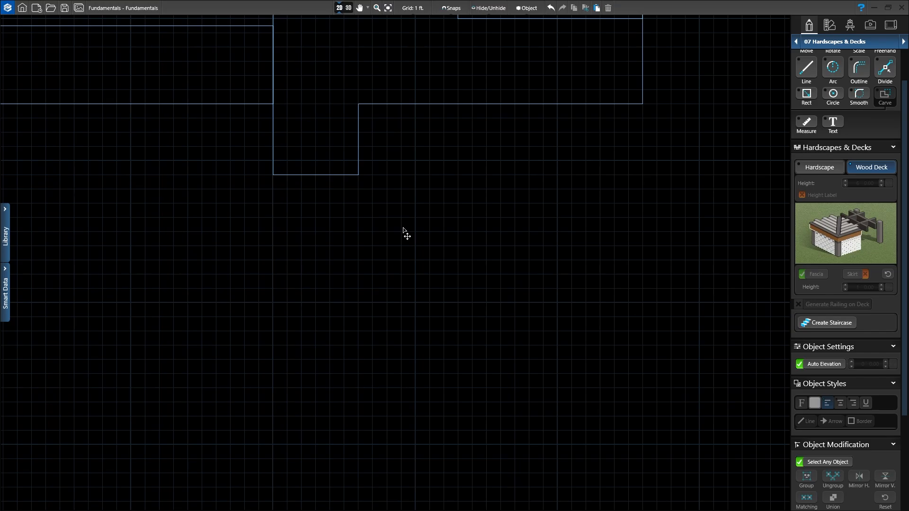
pyautogui.click(807, 94)
pyautogui.click(358, 176)
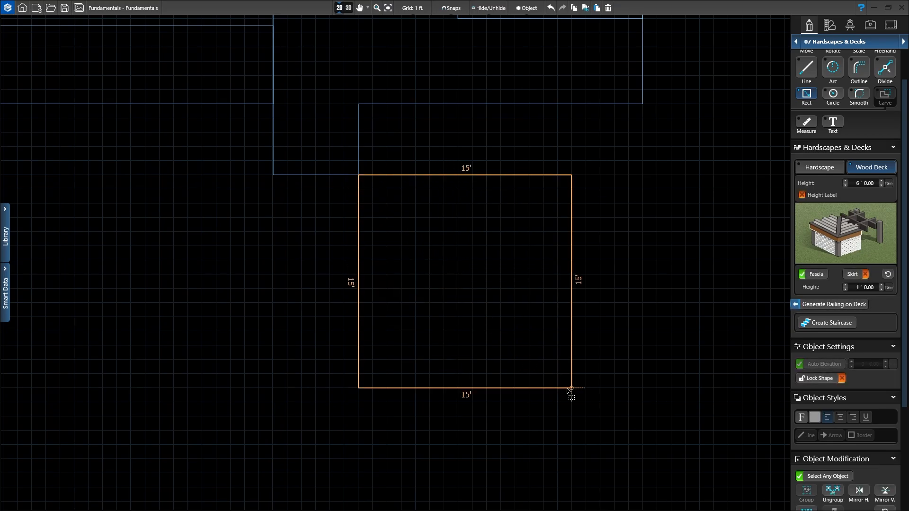
pyautogui.click(568, 389)
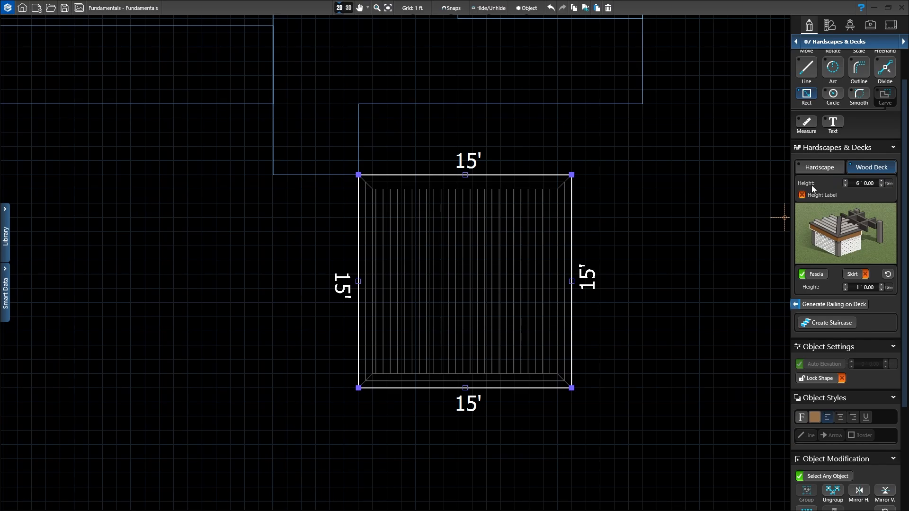
# Step: Set the deck's height to 0' 6" and open its surface board settings
pyautogui.click(846, 186)
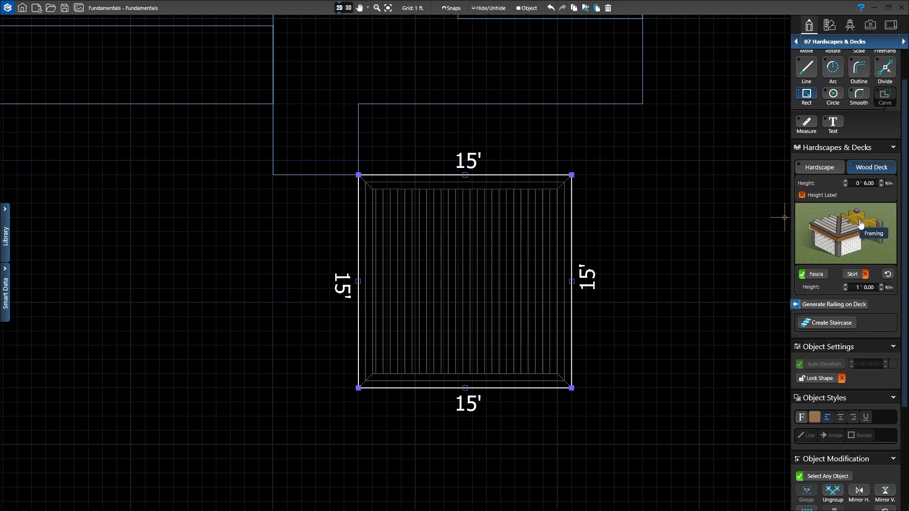
pyautogui.click(831, 226)
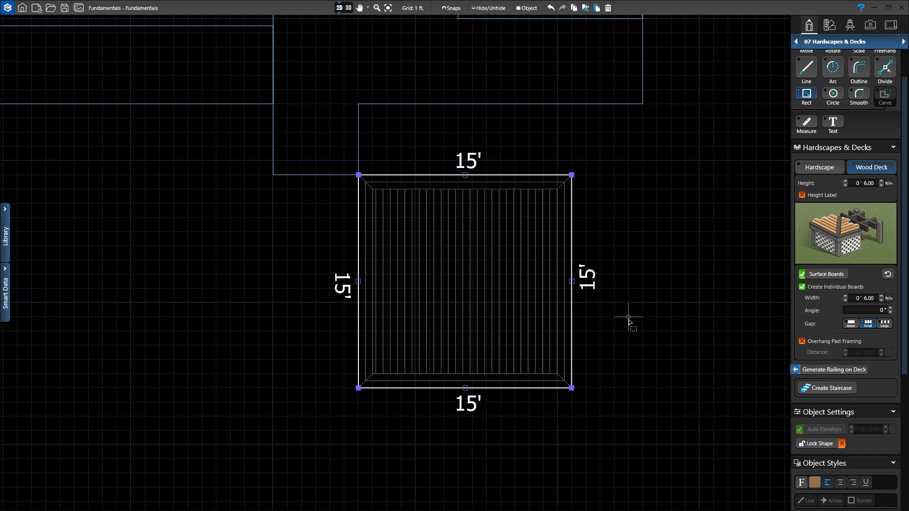
# Step: Examine the new wood deck in 3D from several angles, with the selection cleared, in relation to the patio, house and fence
pyautogui.click(350, 9)
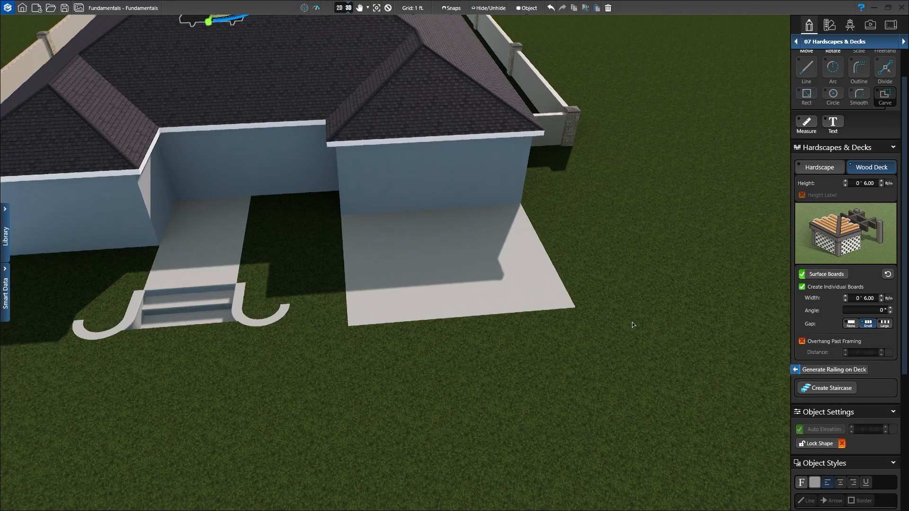
pyautogui.press('space')
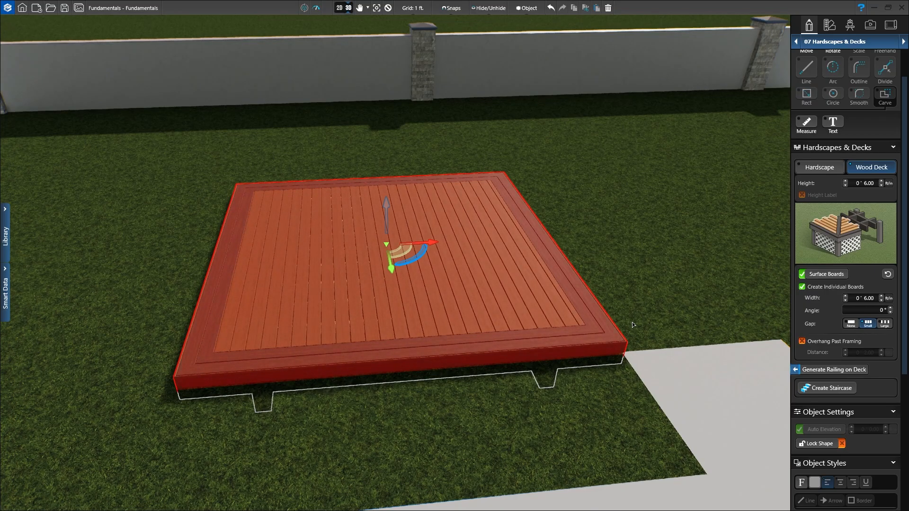
pyautogui.moveTo(283, 309); pyautogui.dragTo(501, 300, button='middle')
pyautogui.moveTo(513, 372); pyautogui.dragTo(484, 403, button='middle')
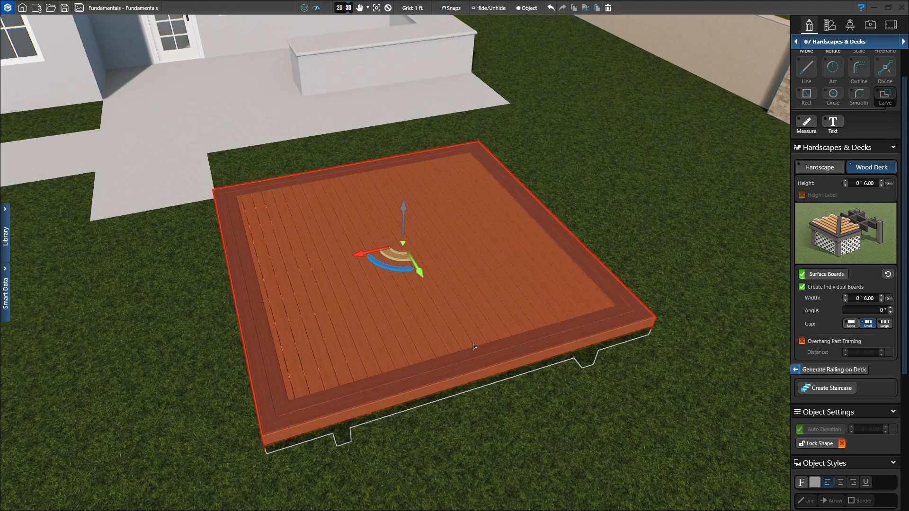
pyautogui.moveTo(473, 344); pyautogui.dragTo(475, 305, button='middle')
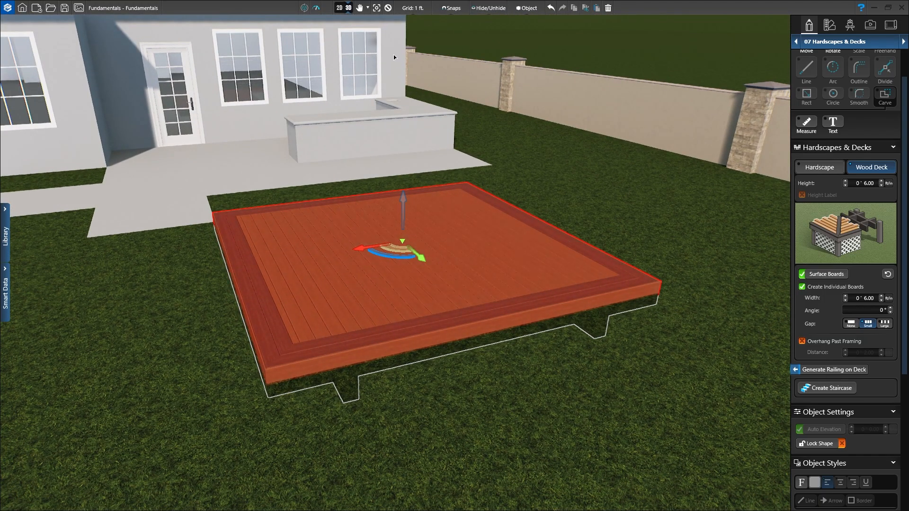
pyautogui.click(388, 8)
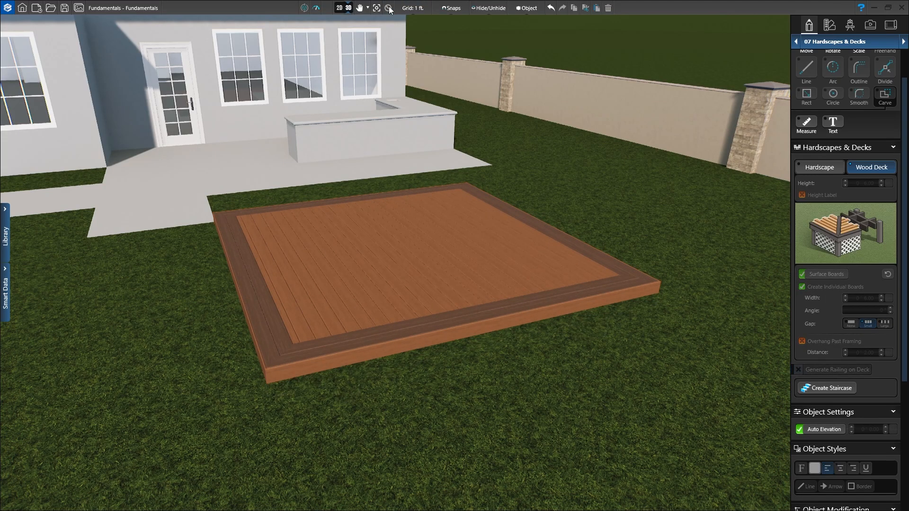
pyautogui.moveTo(436, 351); pyautogui.dragTo(420, 395, button='middle')
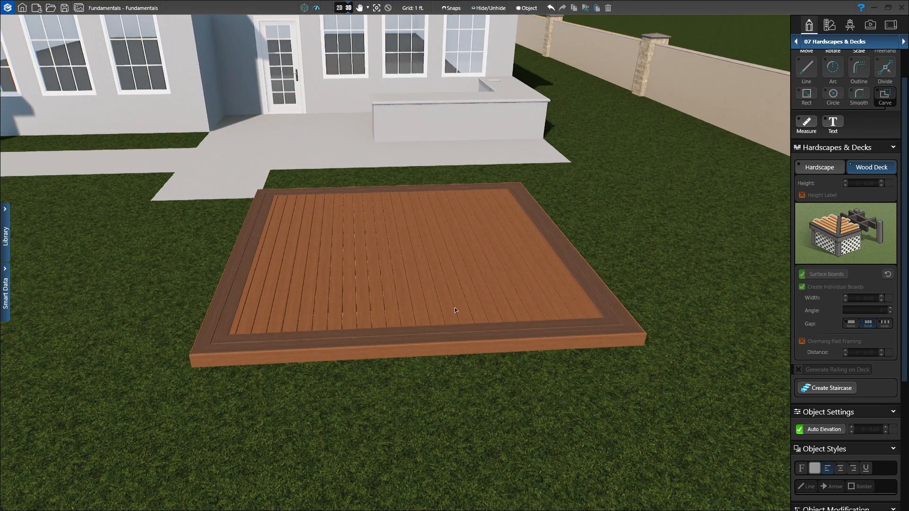
pyautogui.scroll(-6, 399, 263)
pyautogui.moveTo(403, 345); pyautogui.dragTo(490, 357, button='middle')
pyautogui.scroll(-3, 451, 309)
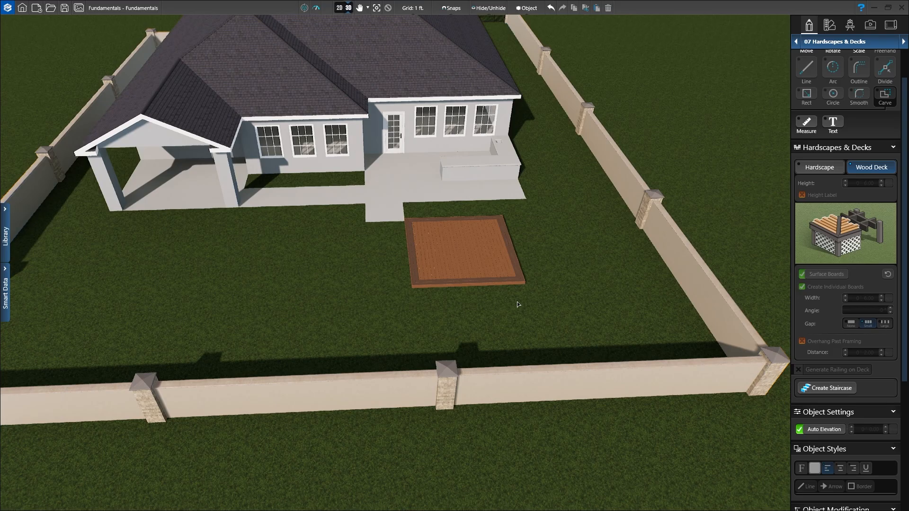
# Step: Return to the 2D plan with Hardscape as the drawing type and enable Smart snapping
pyautogui.click(339, 8)
pyautogui.scroll(-2, 496, 303)
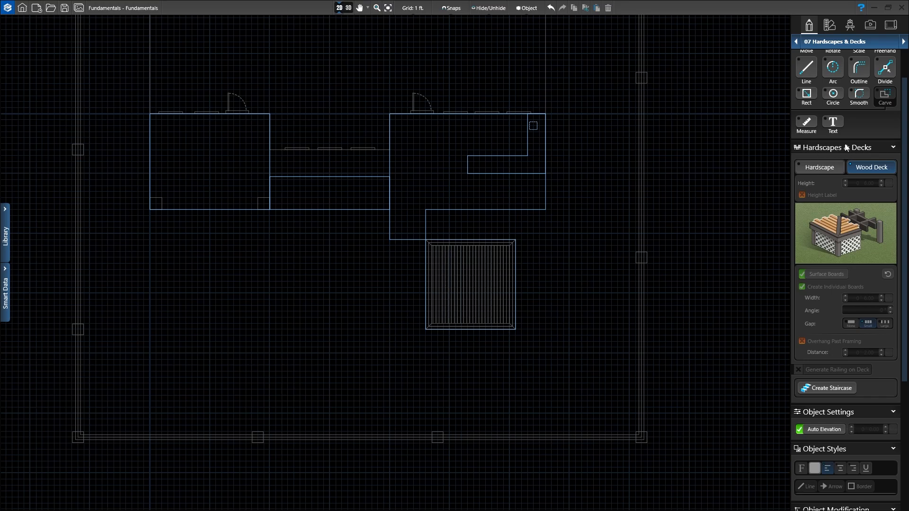
pyautogui.click(820, 167)
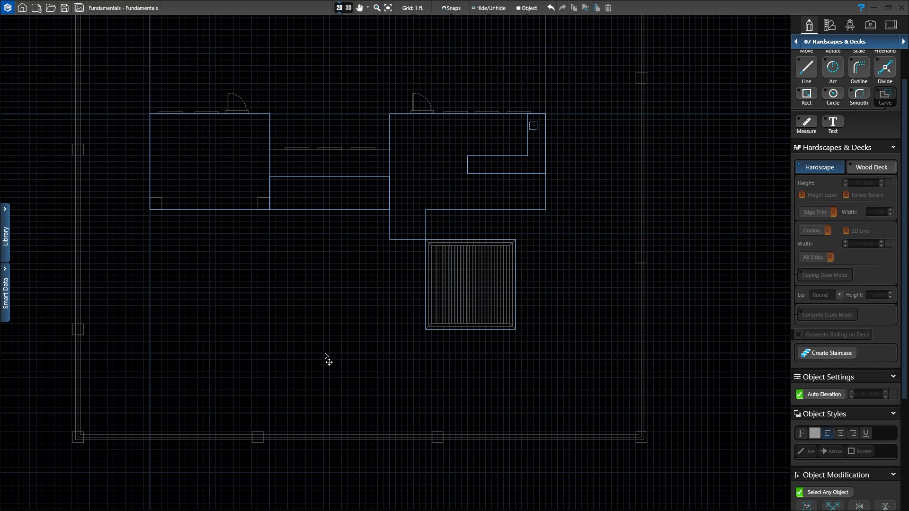
pyautogui.click(452, 8)
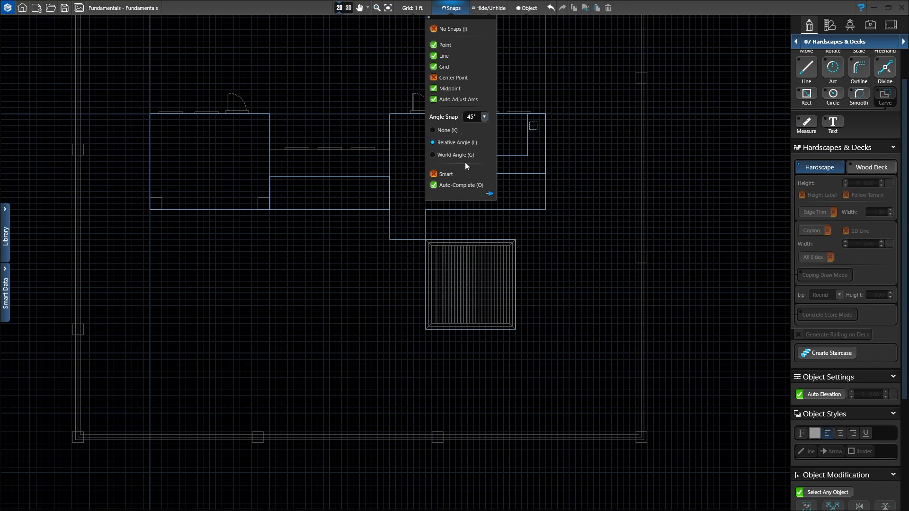
pyautogui.click(433, 175)
pyautogui.click(542, 256)
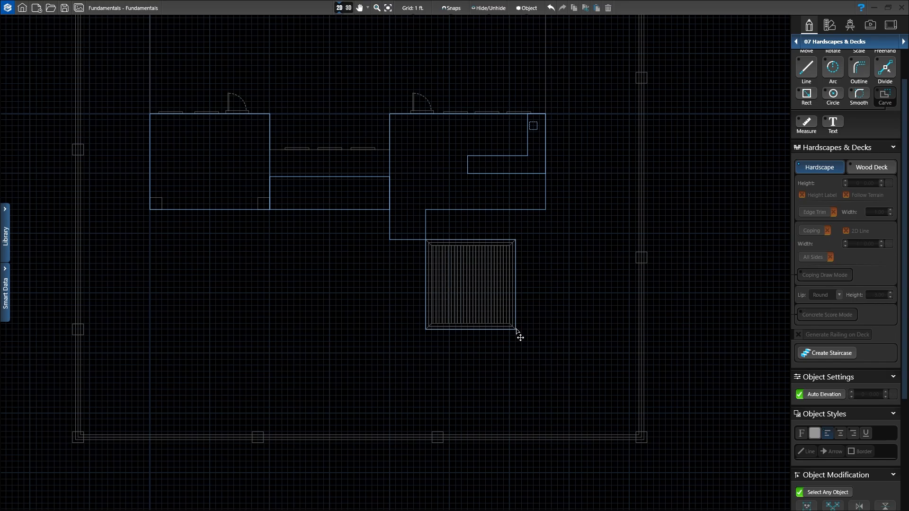
# Step: Draw a 93' 2" hardscape line at 180° from the fence beside the deck to the opposite fence, aligned with the deck's outer edge
pyautogui.scroll(3, 516, 331)
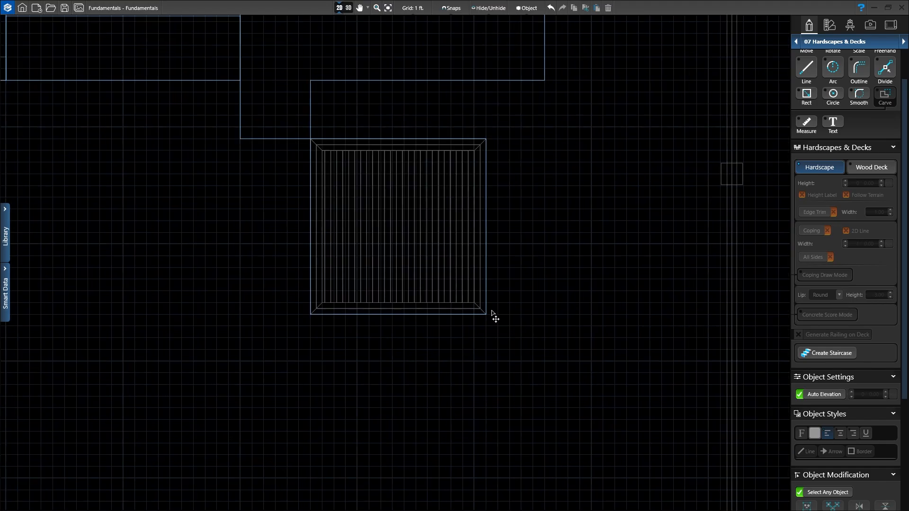
pyautogui.moveTo(549, 315); pyautogui.dragTo(432, 278, button='middle')
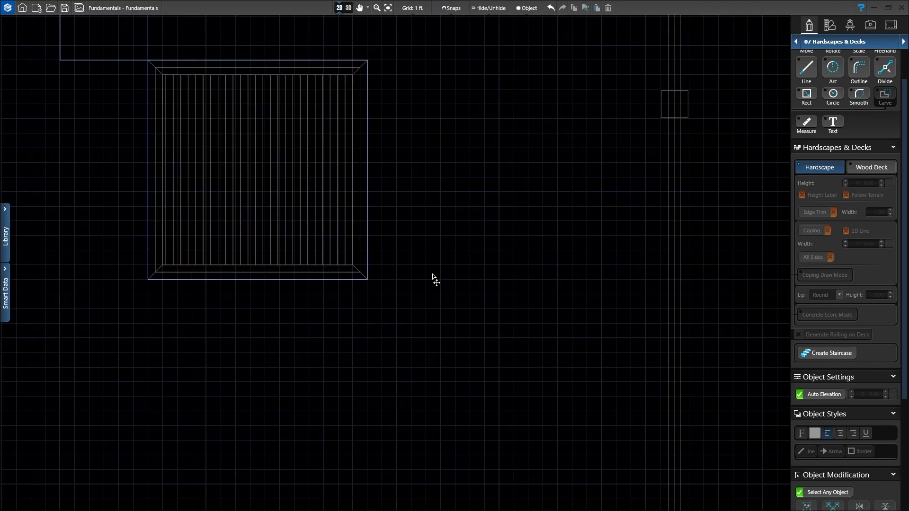
pyautogui.click(807, 69)
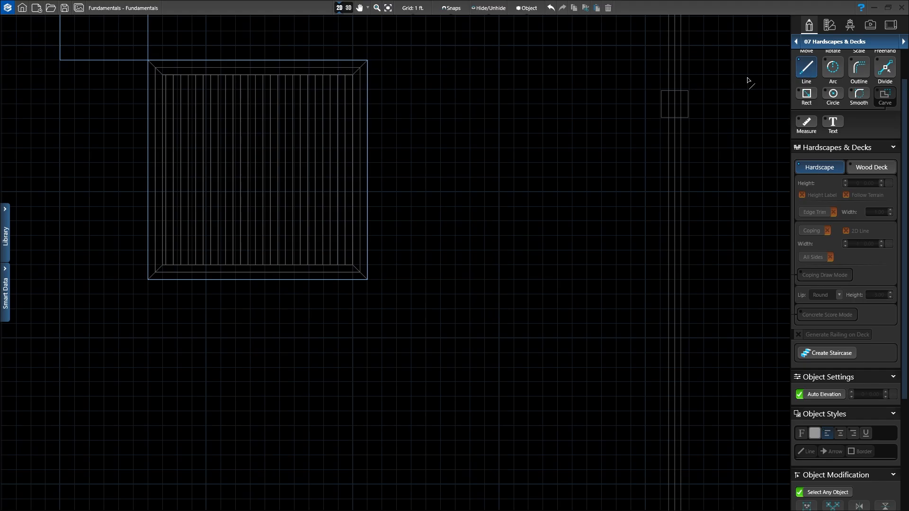
pyautogui.click(368, 280)
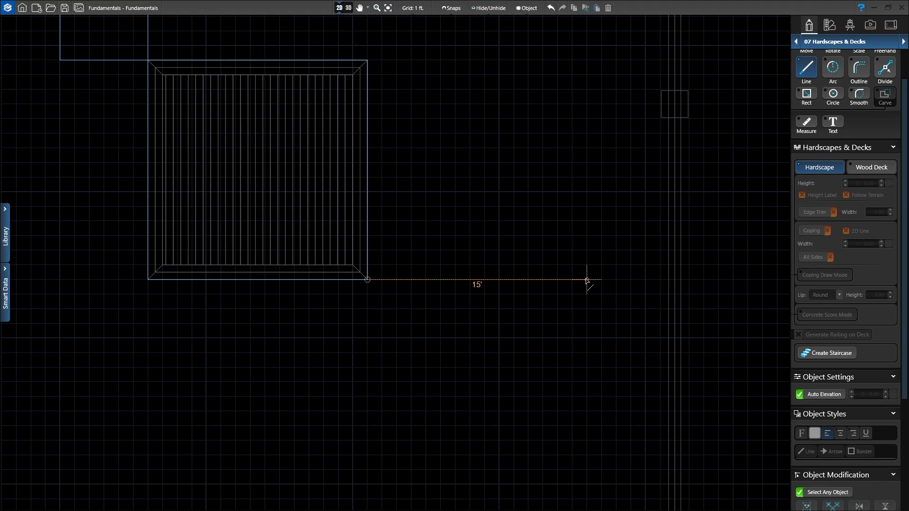
pyautogui.click(667, 281)
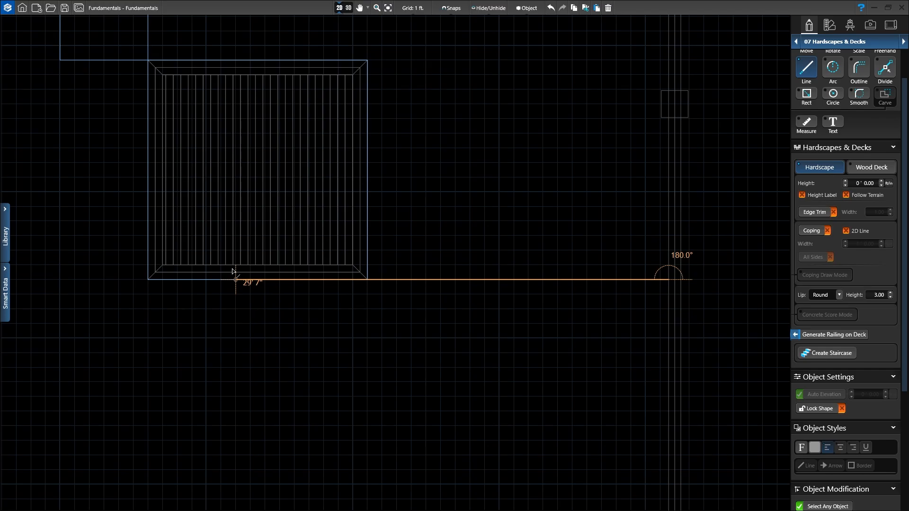
pyautogui.scroll(-1, 232, 271)
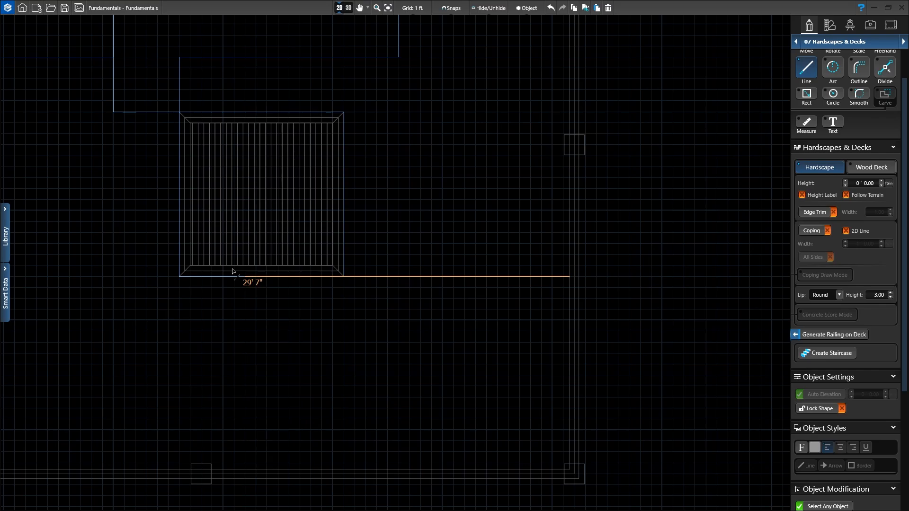
pyautogui.write('93\' 2"')
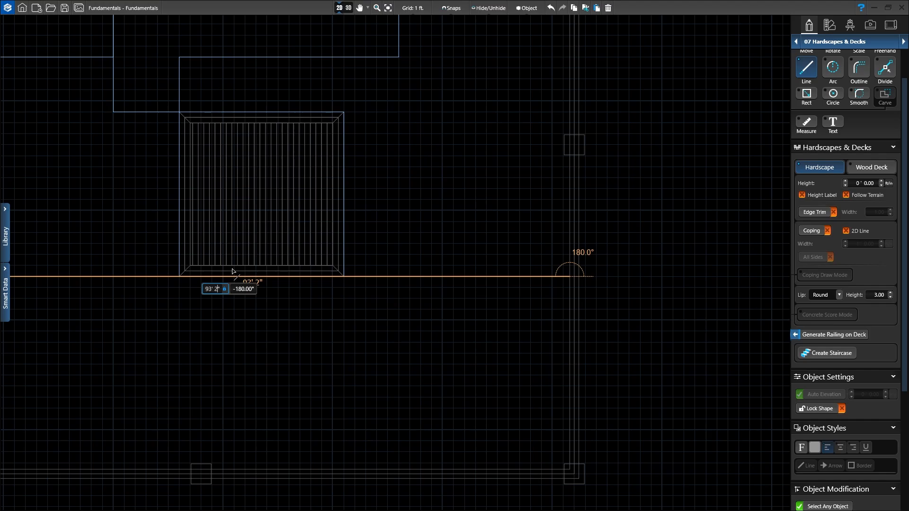
pyautogui.press('Return')
# Step: Outline the hardscape line by 1' on the side away from the house to form a strip spanning the yard
pyautogui.scroll(-6, 231, 270)
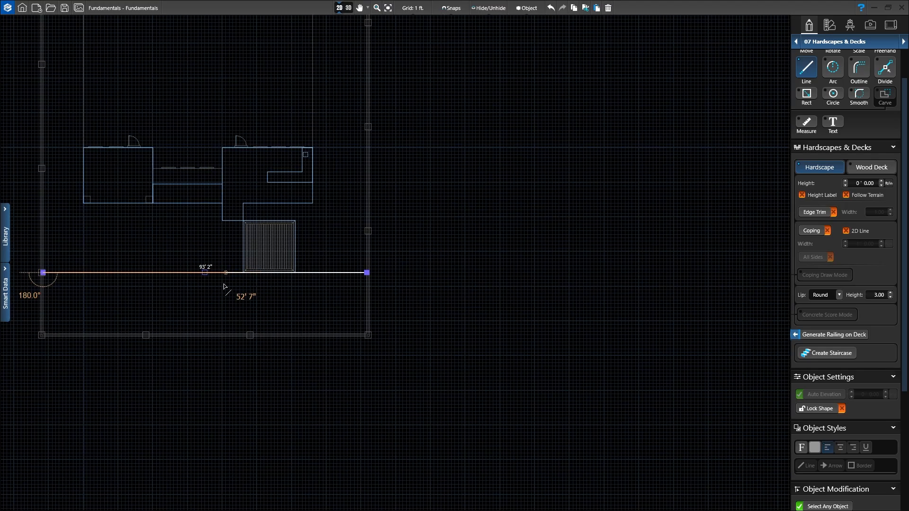
pyautogui.moveTo(297, 282); pyautogui.dragTo(467, 290, button='middle')
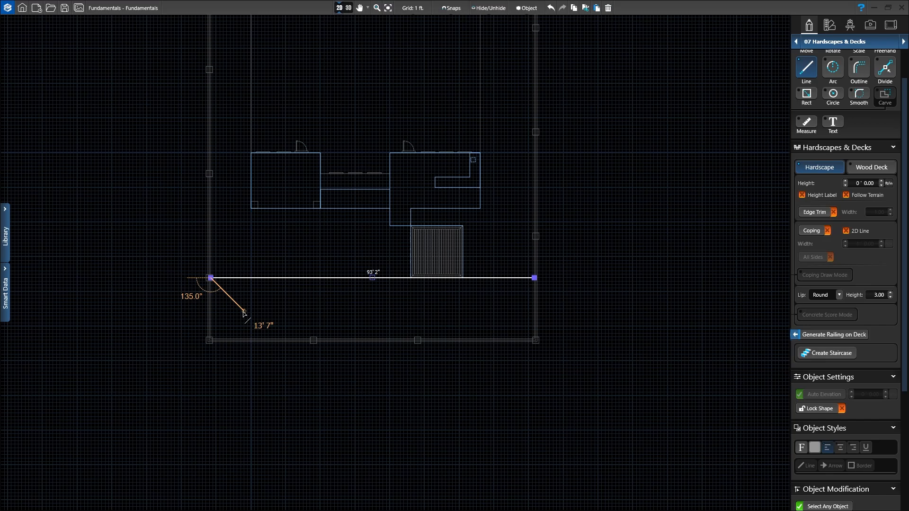
pyautogui.scroll(1, 866, 230)
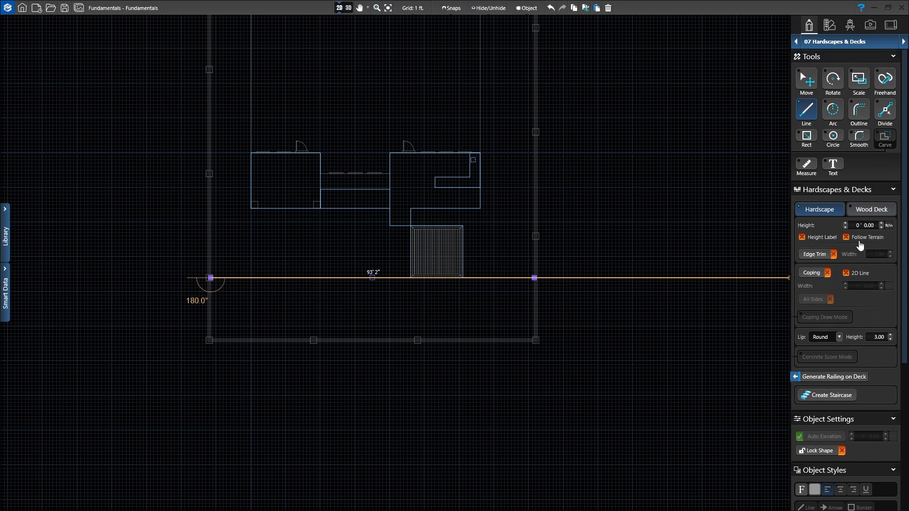
pyautogui.click(869, 119)
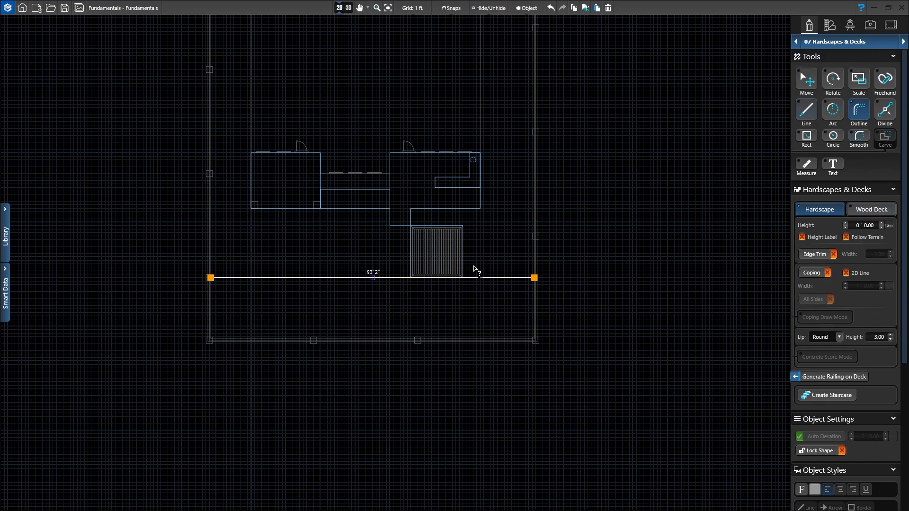
pyautogui.scroll(1, 272, 304)
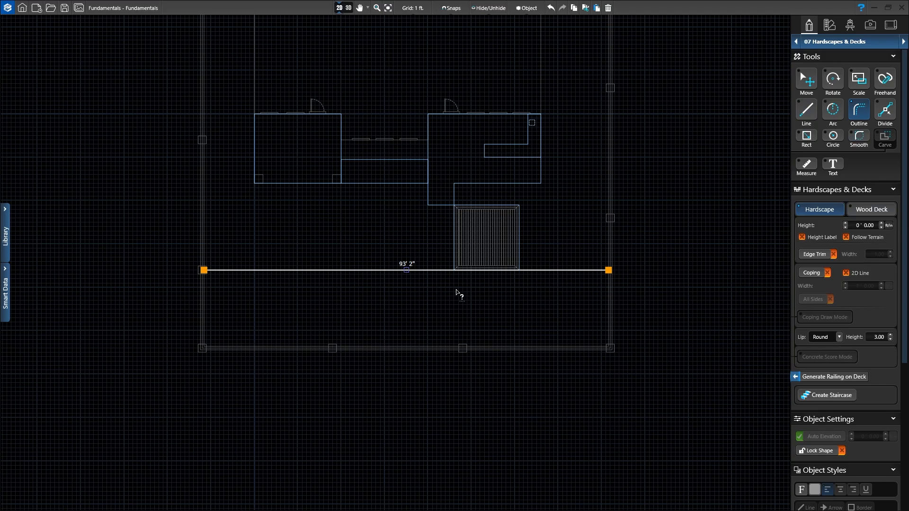
pyautogui.scroll(5, 245, 286)
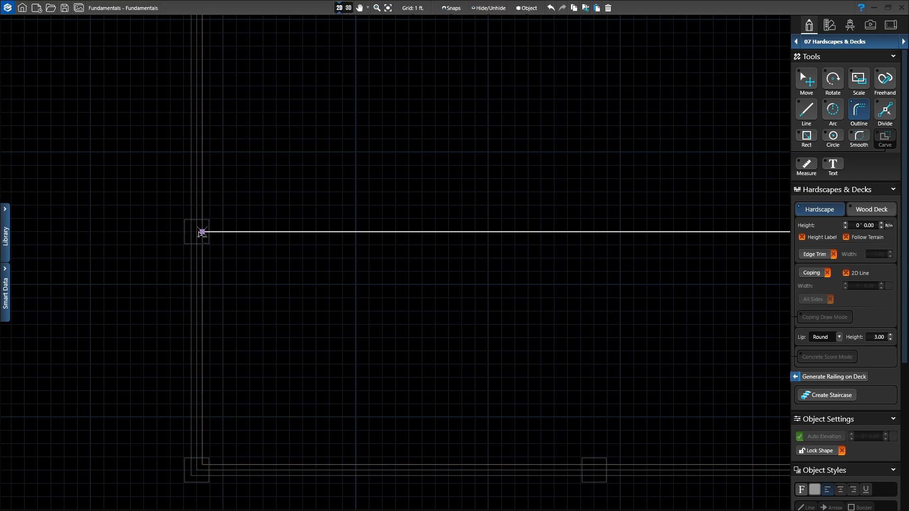
pyautogui.click(202, 232)
pyautogui.click(858, 114)
pyautogui.click(203, 239)
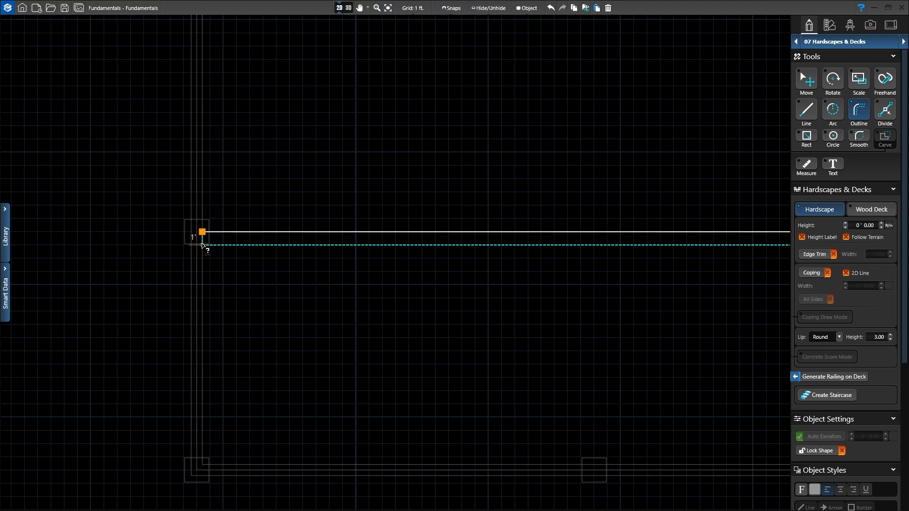
pyautogui.click(203, 244)
pyautogui.scroll(-1, 279, 340)
pyautogui.scroll(-1, 280, 340)
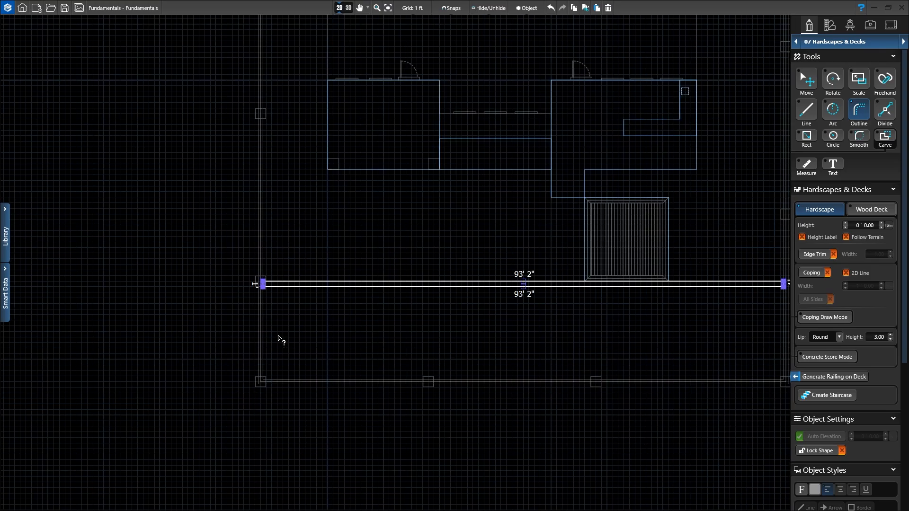
# Step: Set the hardscape strip's height to 2' 6" and leave the Outline tool for Move
pyautogui.moveTo(453, 345); pyautogui.dragTo(306, 328, button='middle')
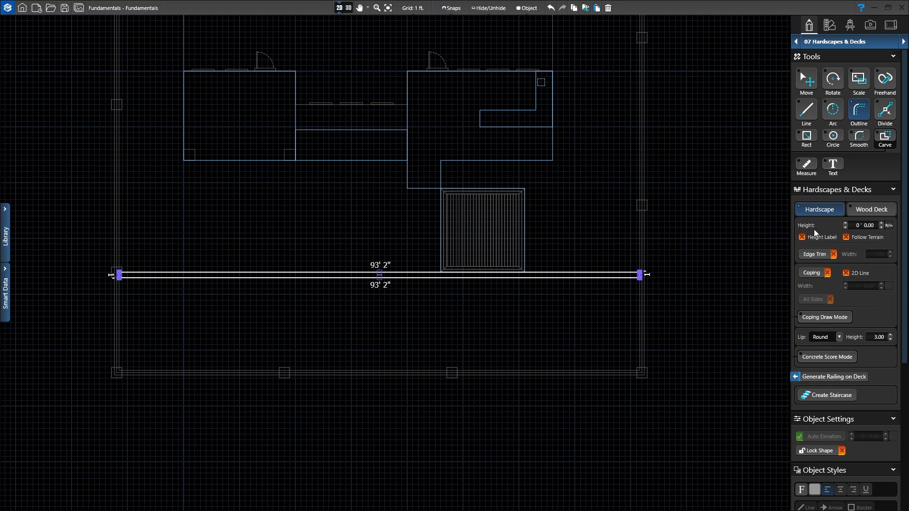
pyautogui.click(847, 223)
pyautogui.click(813, 84)
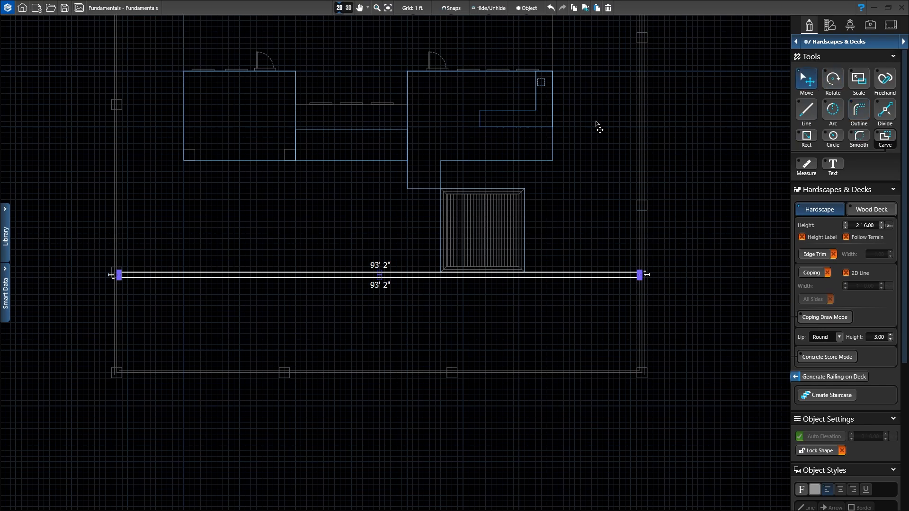
# Step: Examine the raised hardscape wall in 3D from several angles, with the selection cleared, in relation to the wood deck, patio and fence
pyautogui.click(348, 8)
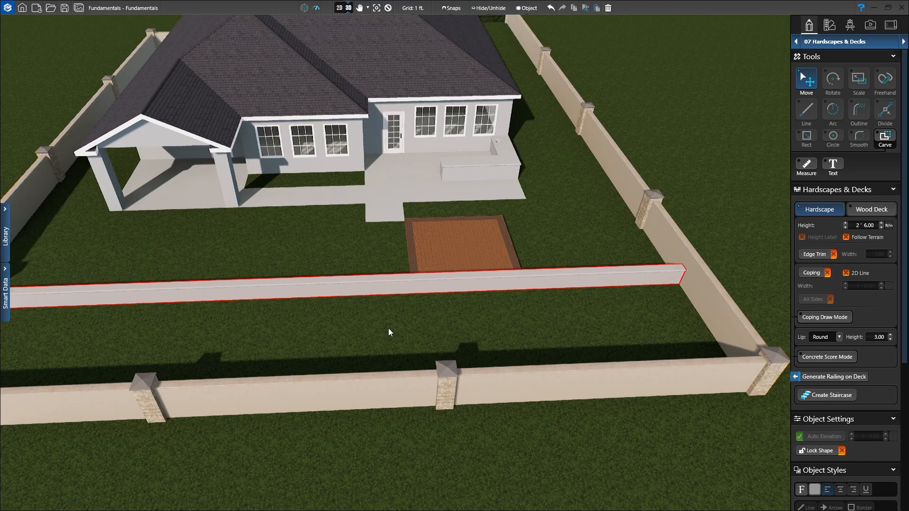
pyautogui.moveTo(388, 328); pyautogui.dragTo(493, 337, button='middle')
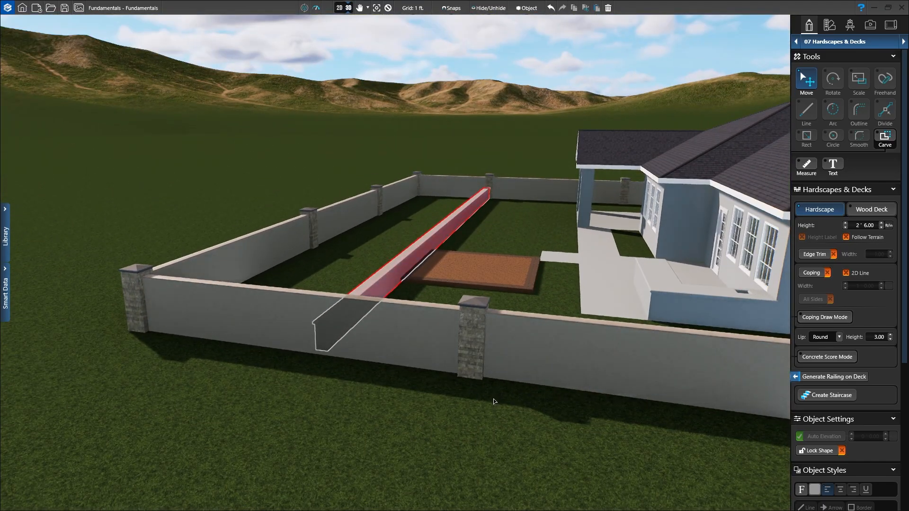
pyautogui.moveTo(493, 398); pyautogui.dragTo(467, 421, button='middle')
pyautogui.scroll(1, 475, 392)
pyautogui.scroll(5, 474, 392)
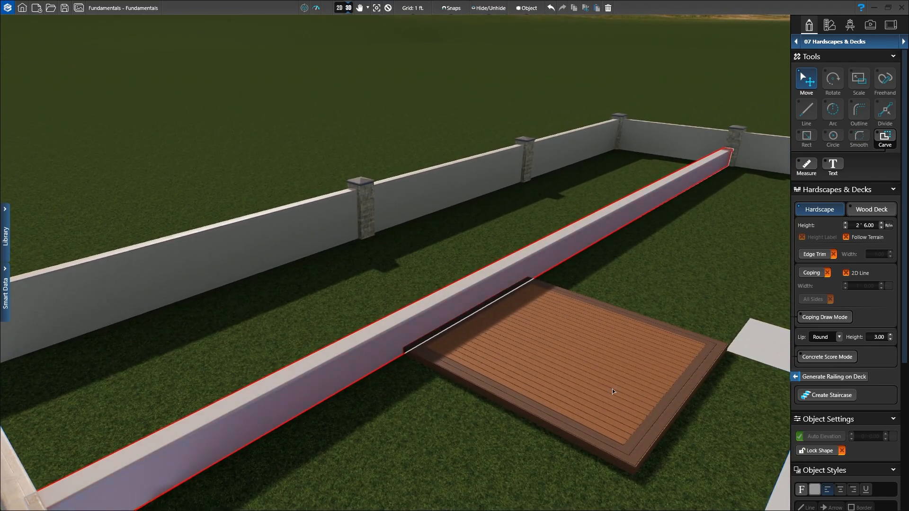
pyautogui.click(390, 7)
pyautogui.moveTo(510, 369); pyautogui.dragTo(372, 367, button='right')
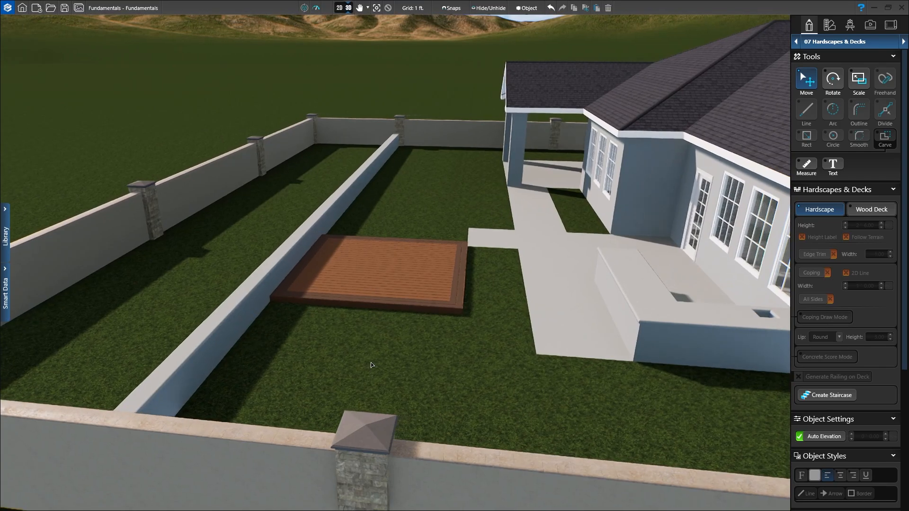
# Step: Return to the 2D plan, switch to the Terrain stage and choose the Single slope mode
pyautogui.click(340, 8)
pyautogui.scroll(-3, 382, 299)
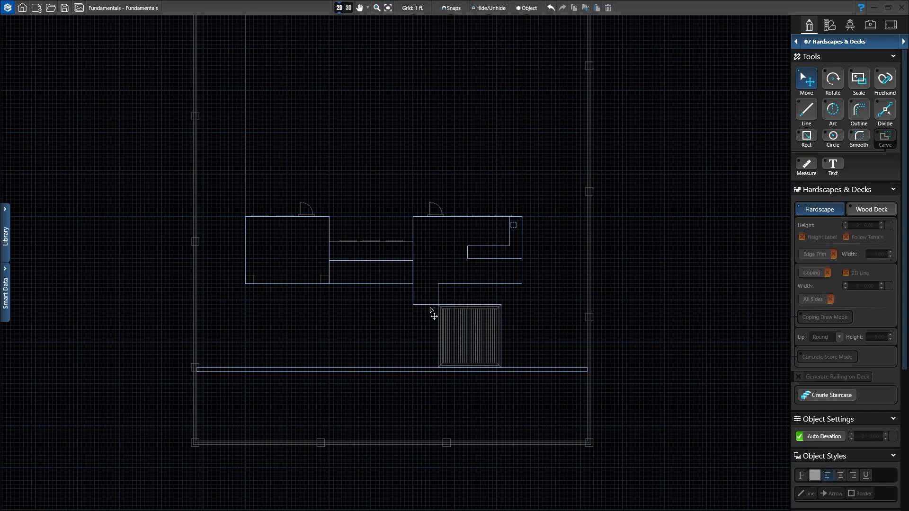
pyautogui.click(827, 42)
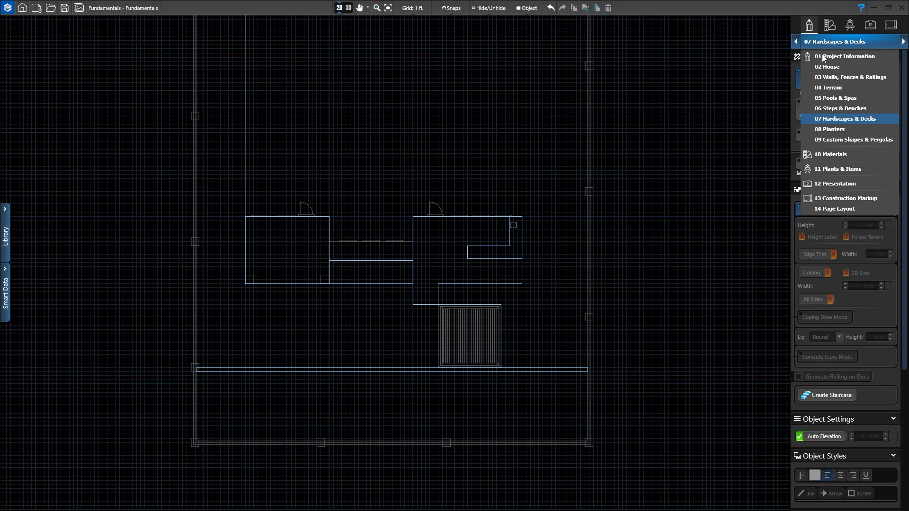
pyautogui.click(829, 88)
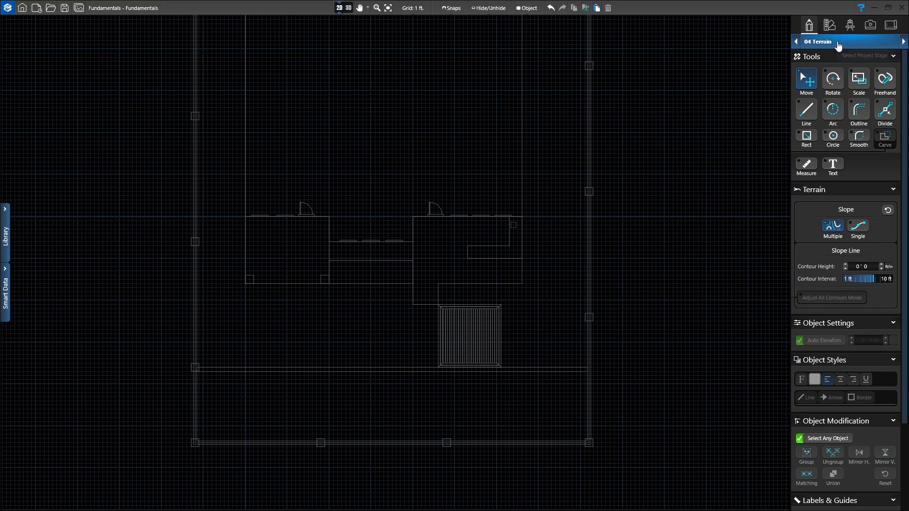
pyautogui.click(859, 227)
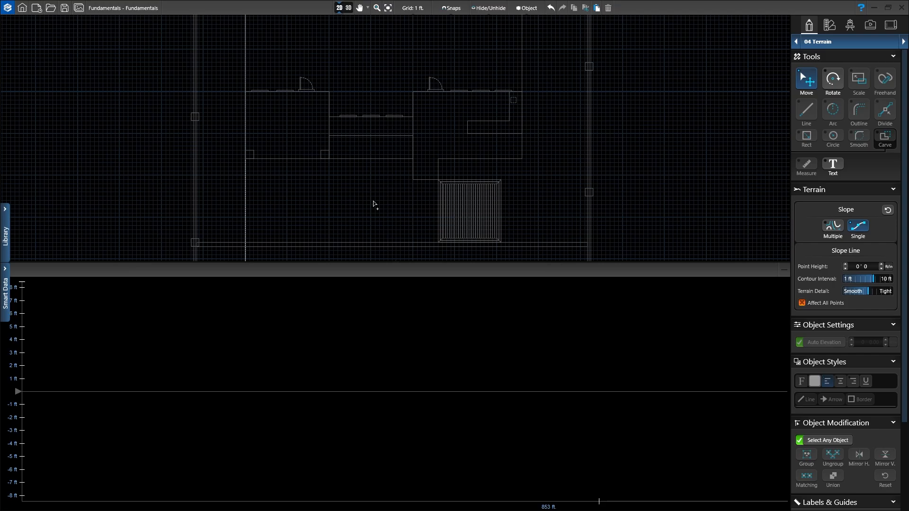
# Step: Add a slope point at the plan's front corner, level with the outer end of the front stairs, and set its height to -4' 0"
pyautogui.scroll(-5, 367, 201)
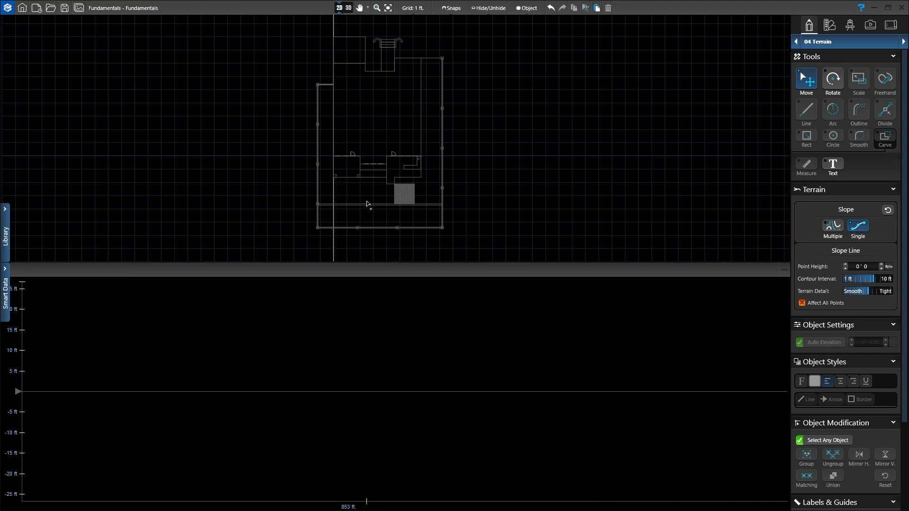
pyautogui.scroll(-2, 366, 201)
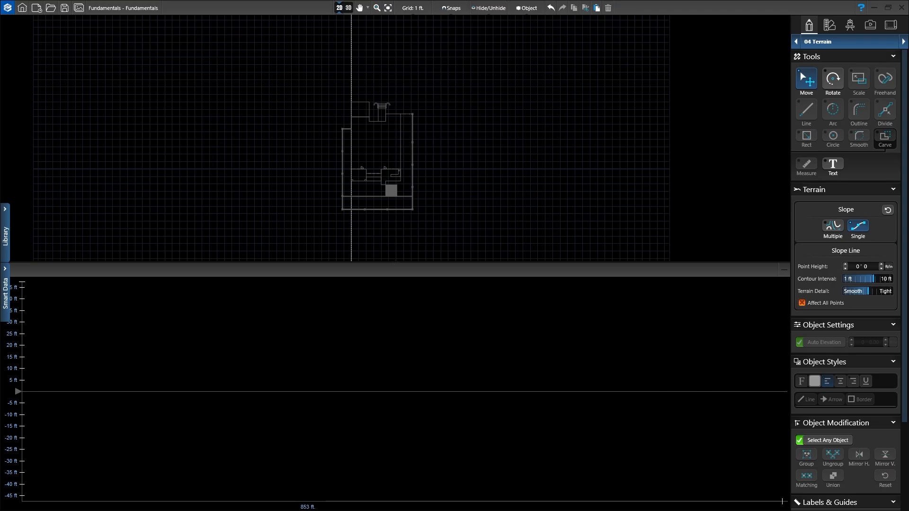
pyautogui.scroll(5, 359, 112)
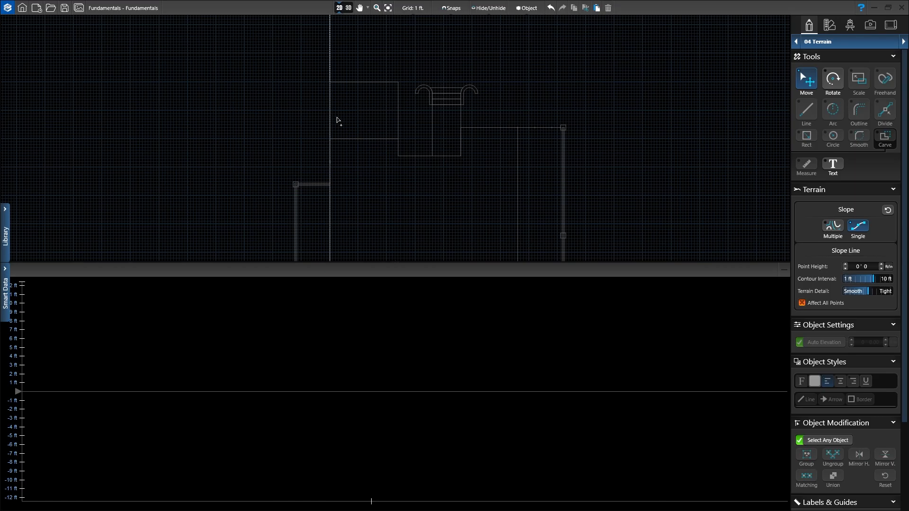
pyautogui.click(329, 83)
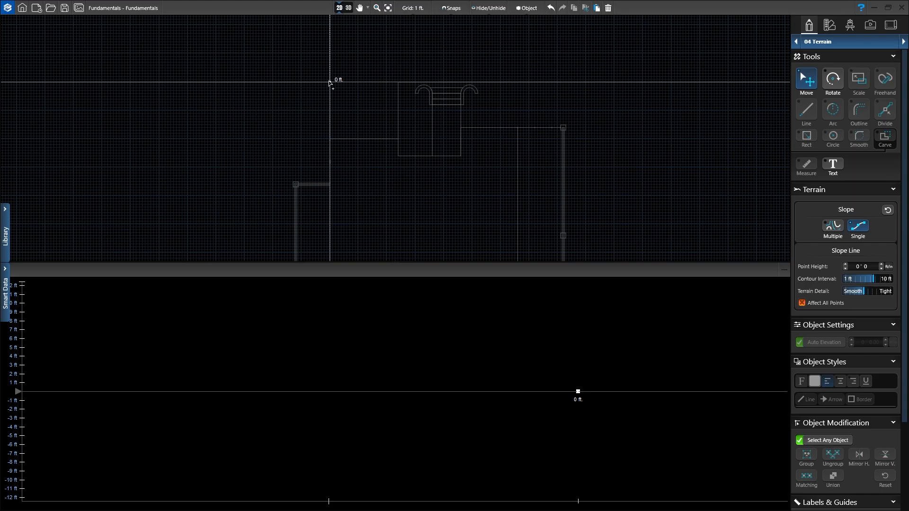
pyautogui.scroll(-1, 330, 83)
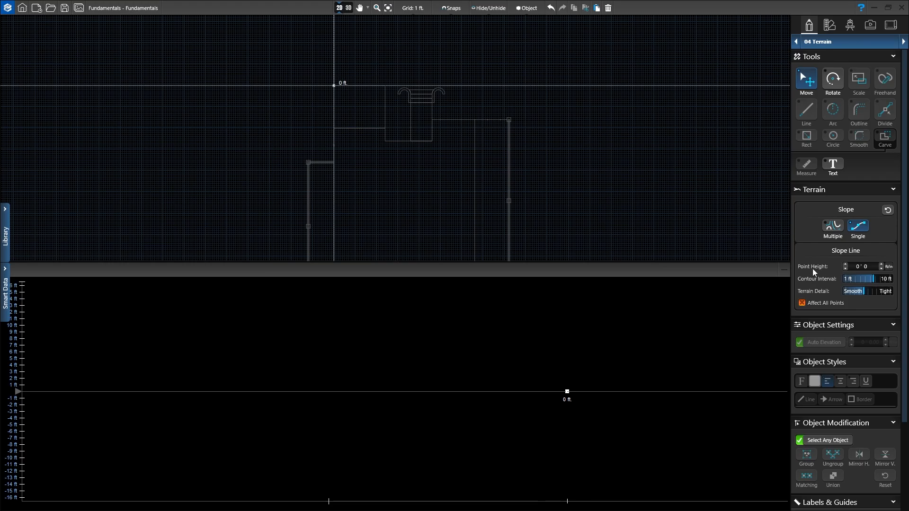
pyautogui.click(845, 269)
pyautogui.click(845, 269)
pyautogui.click(845, 269)
pyautogui.click(845, 269)
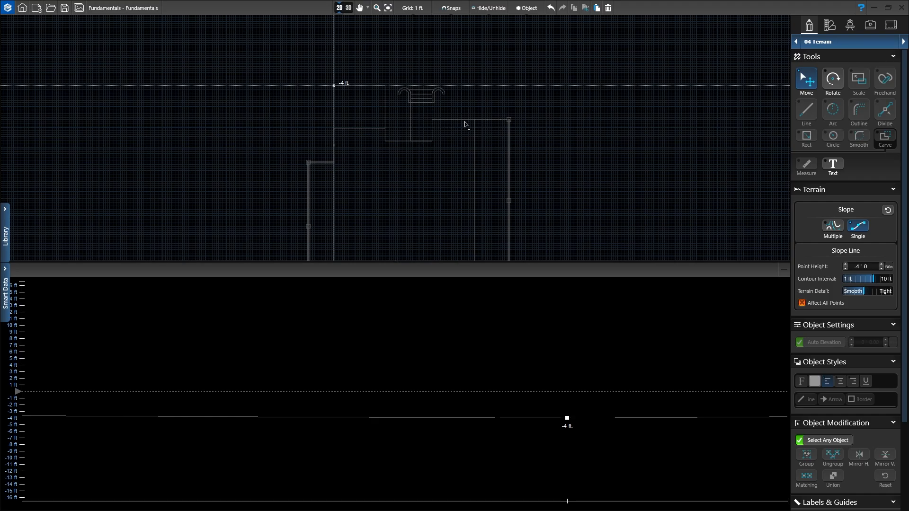
# Step: Add a second slope point level with the front fence line, about 16' 1" from the first, and set its height to 0' 0"
pyautogui.click(335, 116)
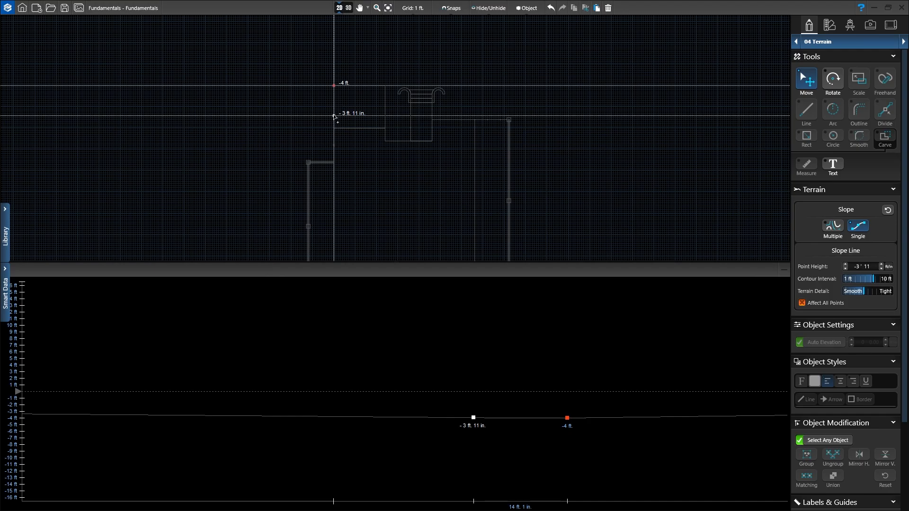
pyautogui.moveTo(334, 116)
pyautogui.mouseDown()
pyautogui.moveTo(334, 107)
pyautogui.moveTo(330, 122)
pyautogui.mouseUp()
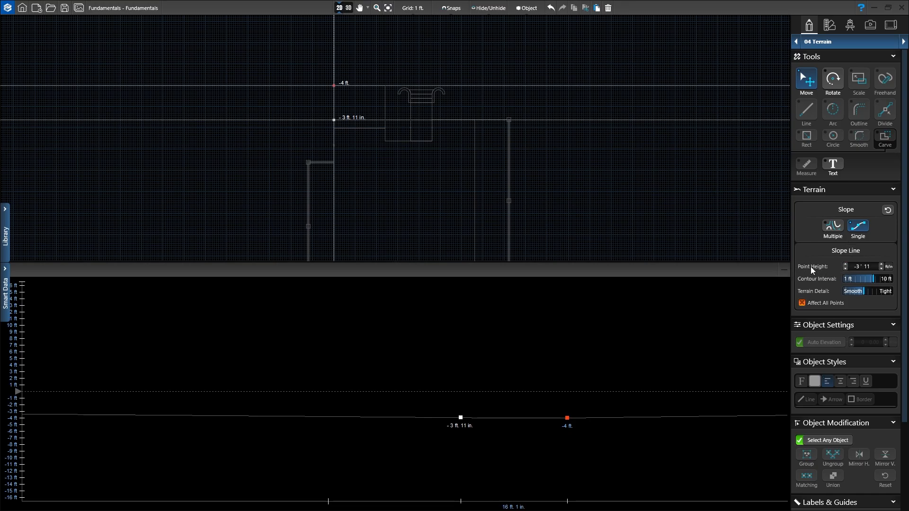
pyautogui.click(857, 265)
pyautogui.write("0' 0")
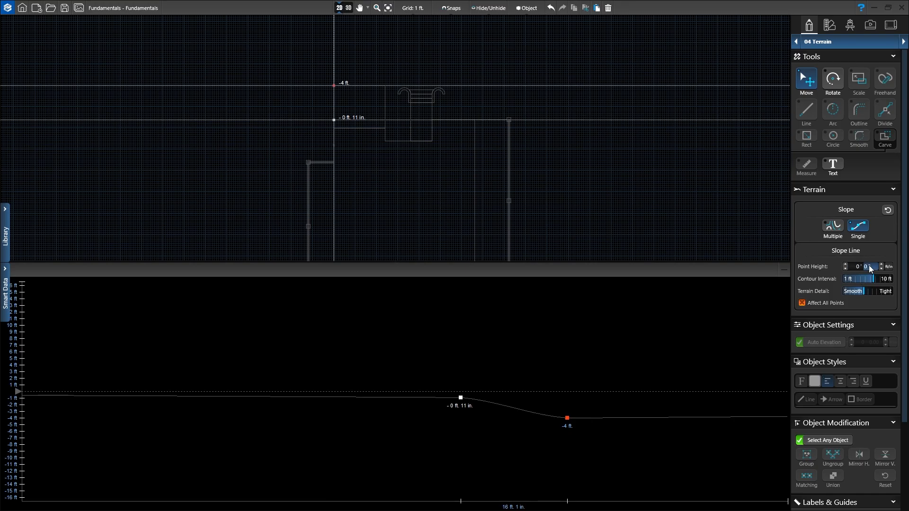
pyautogui.click(869, 267)
pyautogui.write('0')
pyautogui.press('Return')
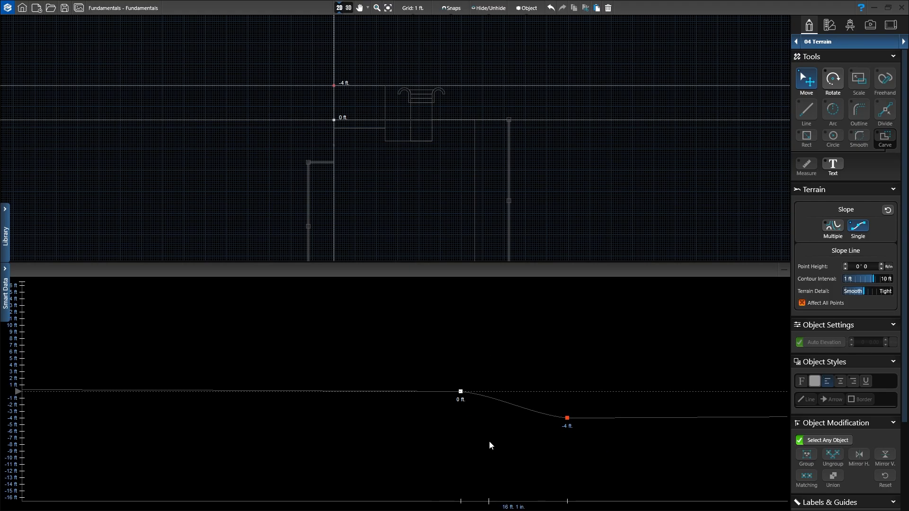
# Step: Add a slope point on the hardscape wall across the backyard and set its height to 0' 0"
pyautogui.moveTo(489, 442); pyautogui.dragTo(475, 422, button='middle')
pyautogui.scroll(2, 410, 187)
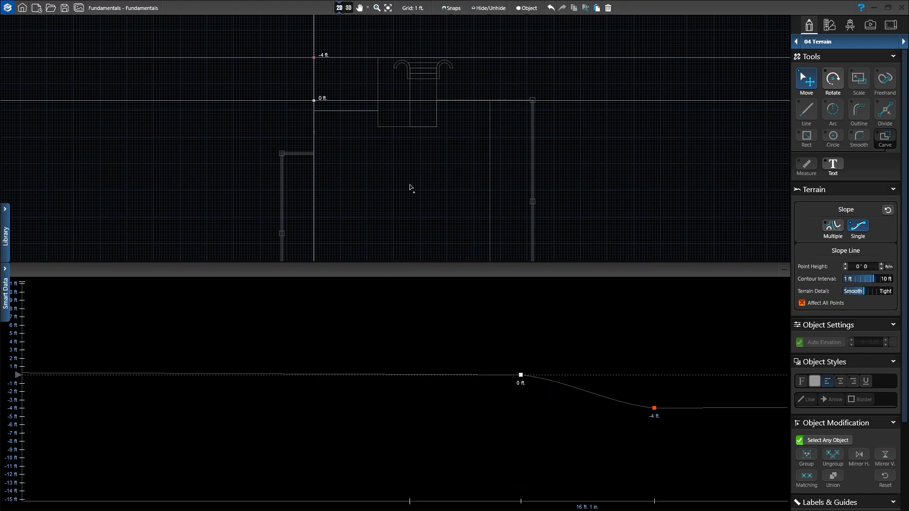
pyautogui.scroll(-2, 410, 186)
pyautogui.moveTo(431, 400); pyautogui.dragTo(354, 384, button='middle')
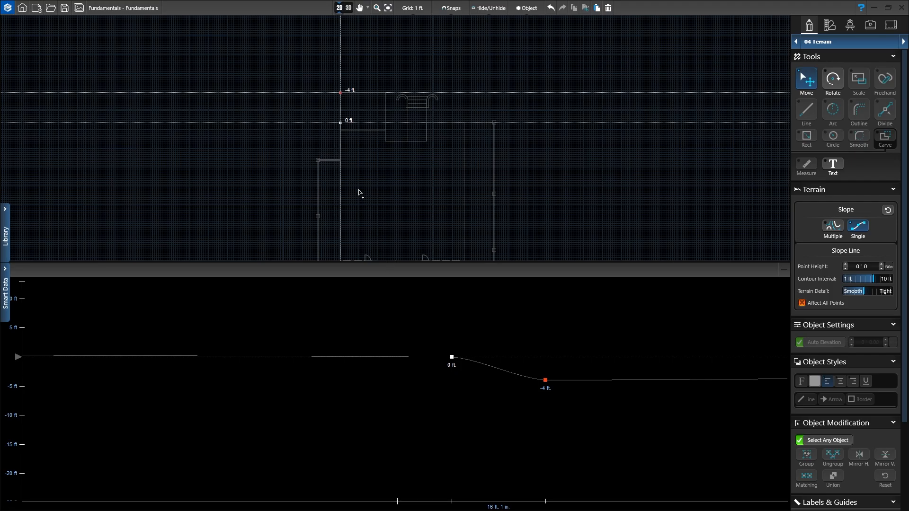
pyautogui.moveTo(358, 175); pyautogui.dragTo(392, 13, button='middle')
pyautogui.scroll(-1, 391, 17)
pyautogui.scroll(4, 380, 114)
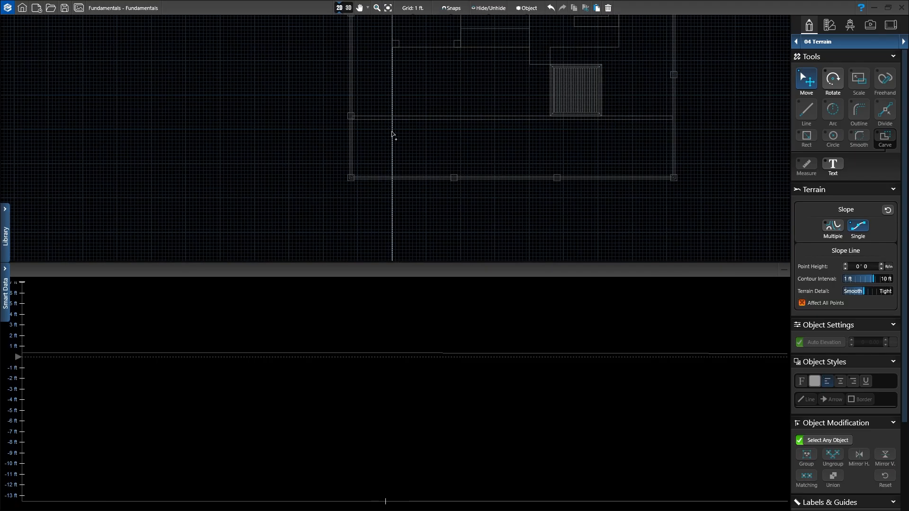
pyautogui.click(392, 109)
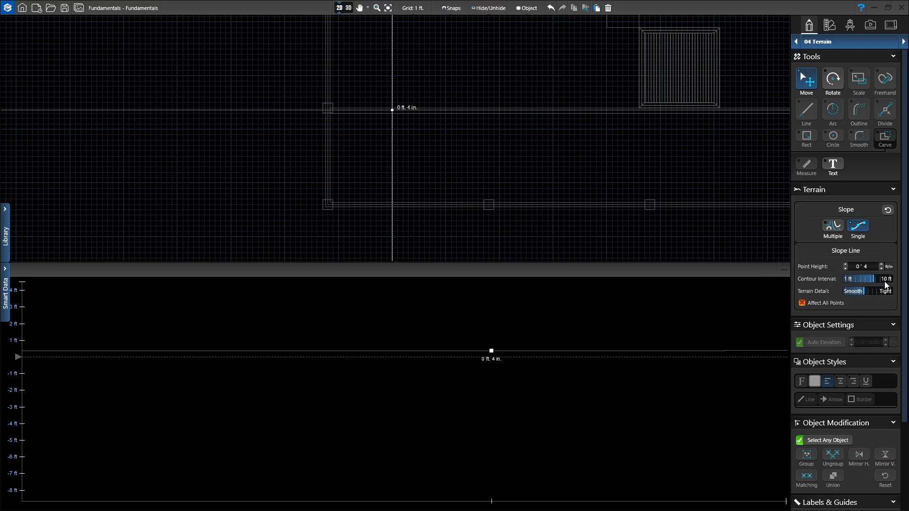
pyautogui.click(881, 268)
pyautogui.click(882, 268)
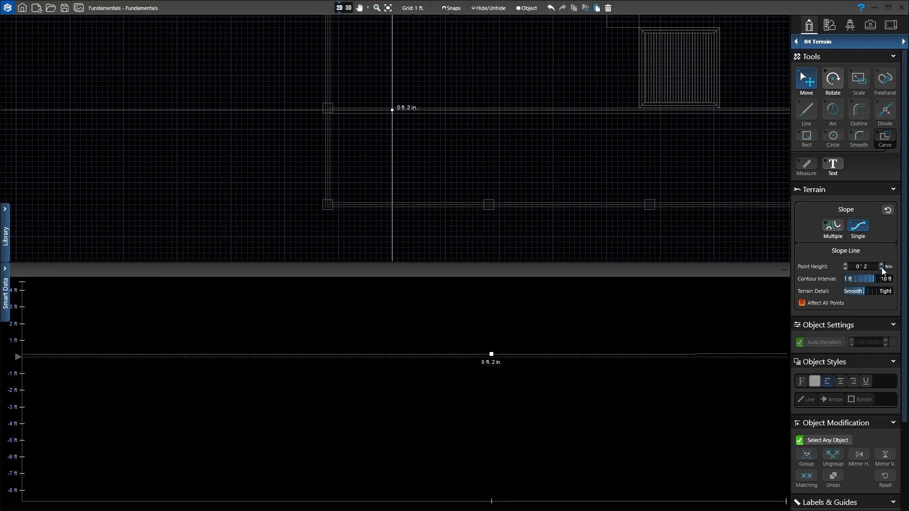
pyautogui.click(881, 268)
pyautogui.click(881, 268)
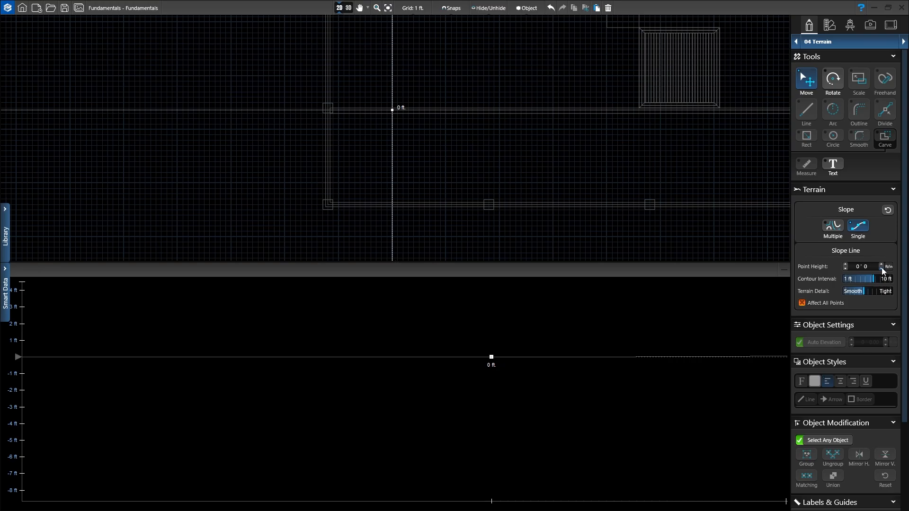
# Step: Add a slope point at the back fence line, about 17' 8" behind the hardscape wall, and set its height to 4' 0"
pyautogui.click(392, 204)
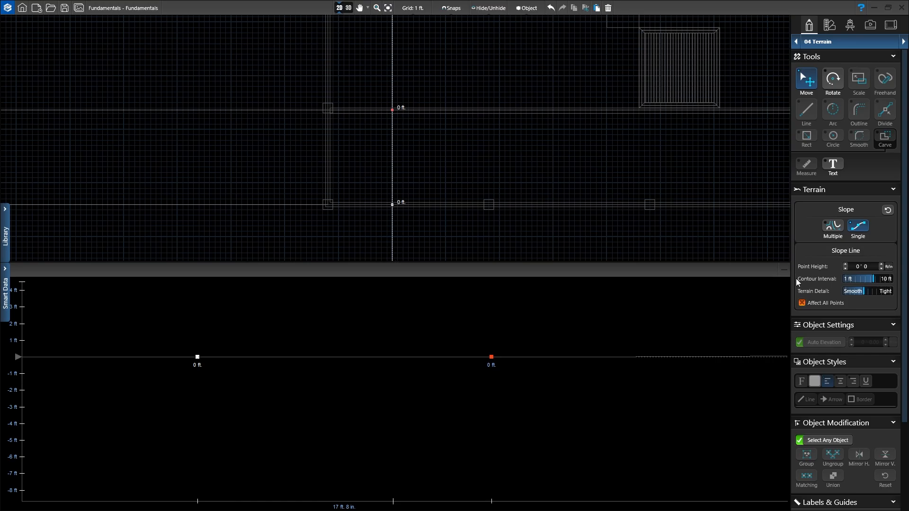
pyautogui.click(844, 266)
pyautogui.click(845, 266)
pyautogui.click(844, 265)
pyautogui.click(843, 265)
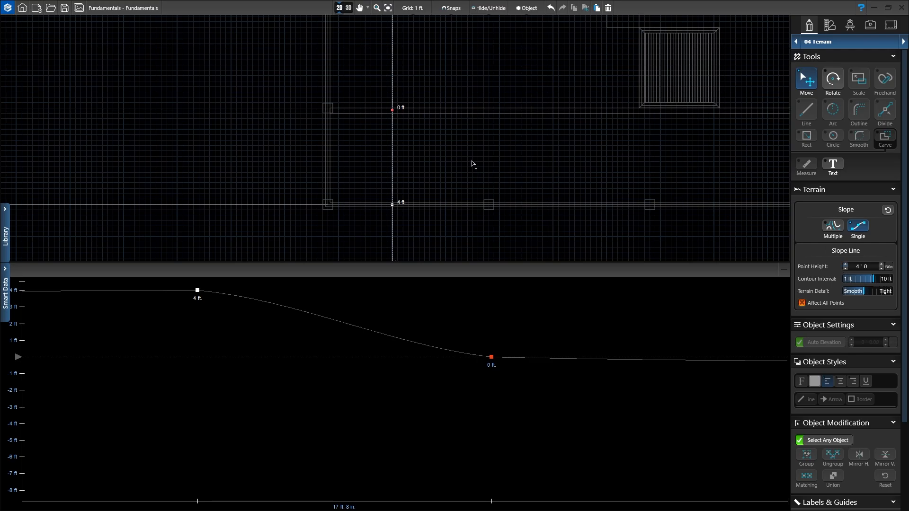
# Step: Enable Affect All Points, set the terrain detail fully to Tight, and switch to the 3D view of the sloped terrain
pyautogui.scroll(-3, 472, 160)
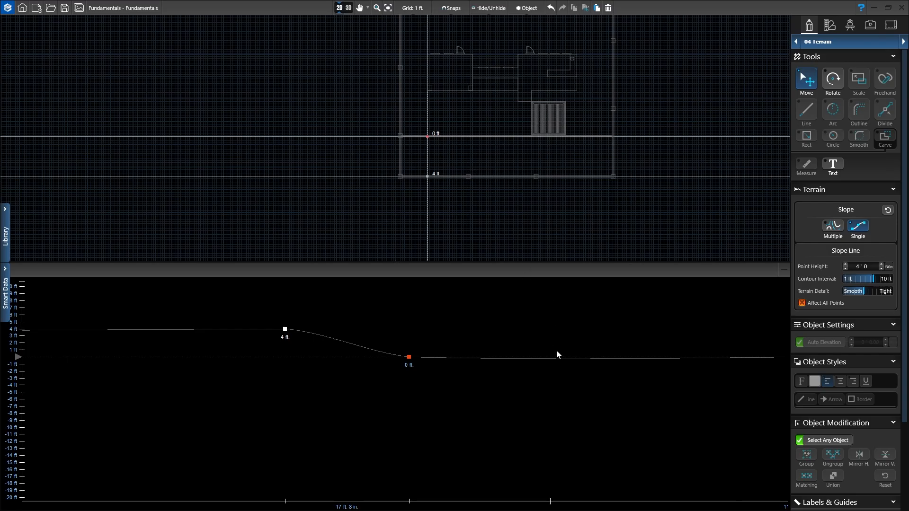
pyautogui.moveTo(597, 329); pyautogui.dragTo(392, 330)
pyautogui.scroll(-3, 391, 334)
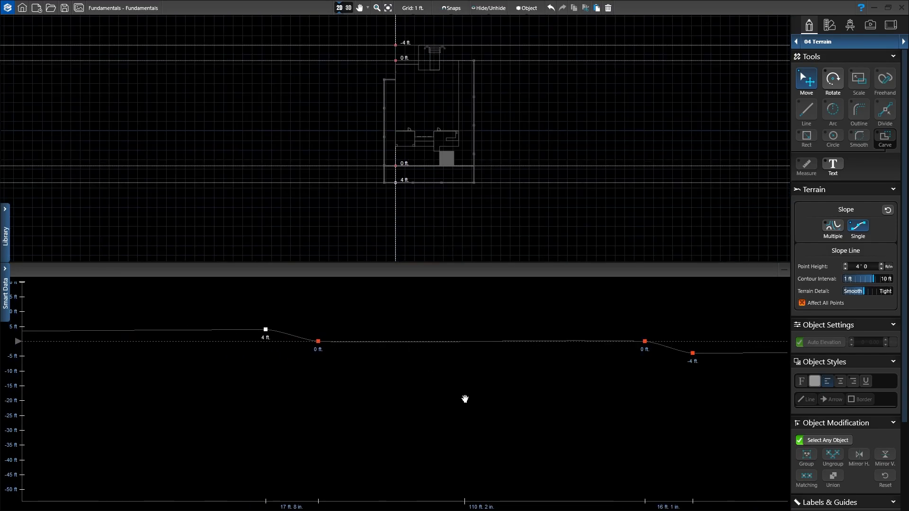
pyautogui.moveTo(468, 400); pyautogui.dragTo(393, 397)
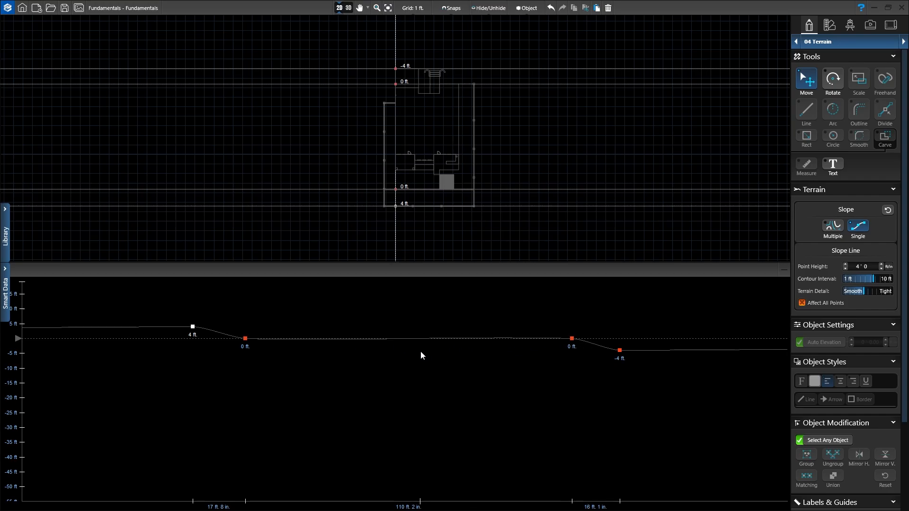
pyautogui.scroll(2, 421, 355)
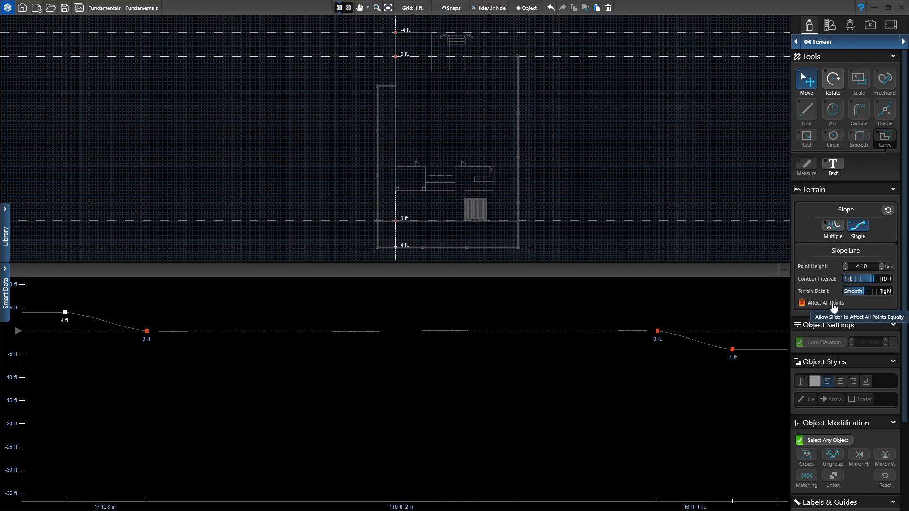
pyautogui.click(801, 304)
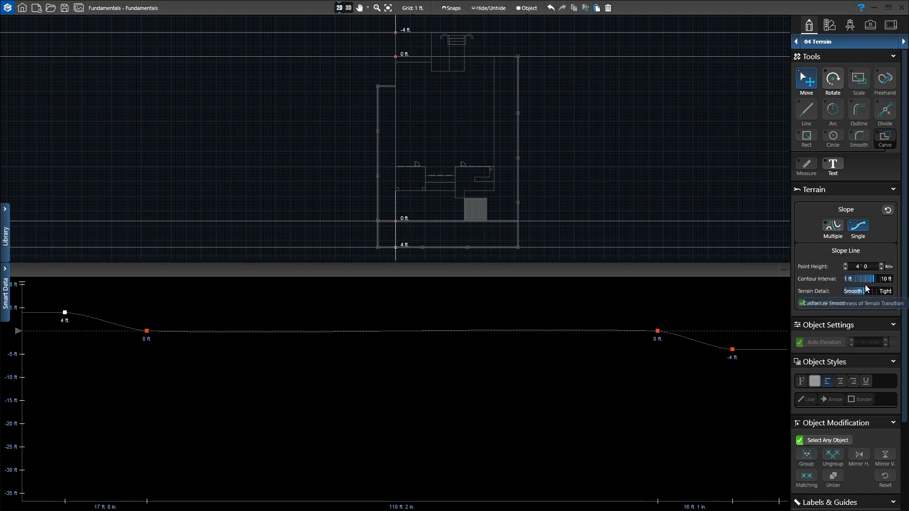
pyautogui.moveTo(865, 296); pyautogui.dragTo(895, 295)
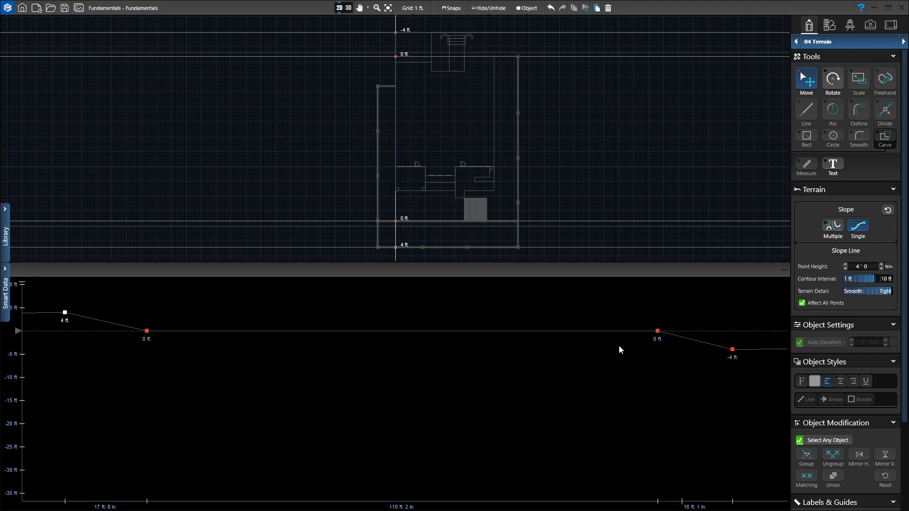
pyautogui.click(349, 9)
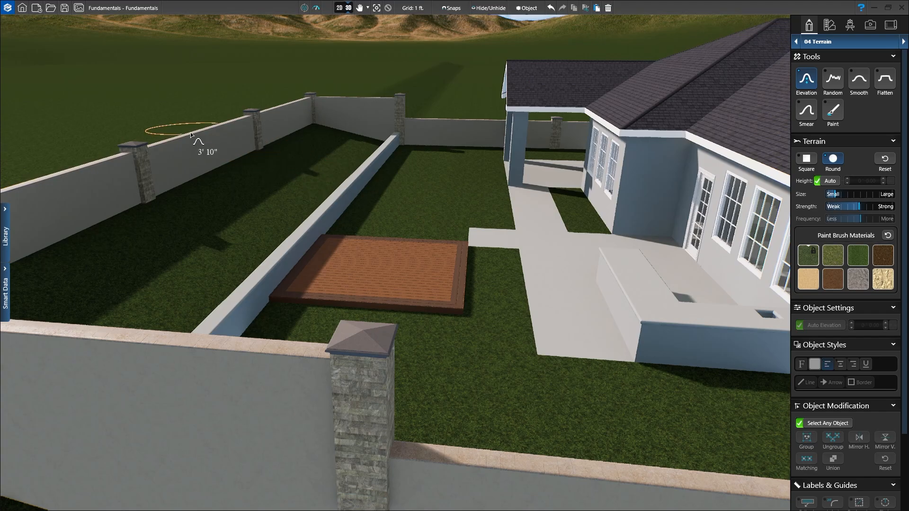
# Step: Examine the sloped terrain in 3D along the side fence and around the front steps and driveway
pyautogui.scroll(-5, 529, 237)
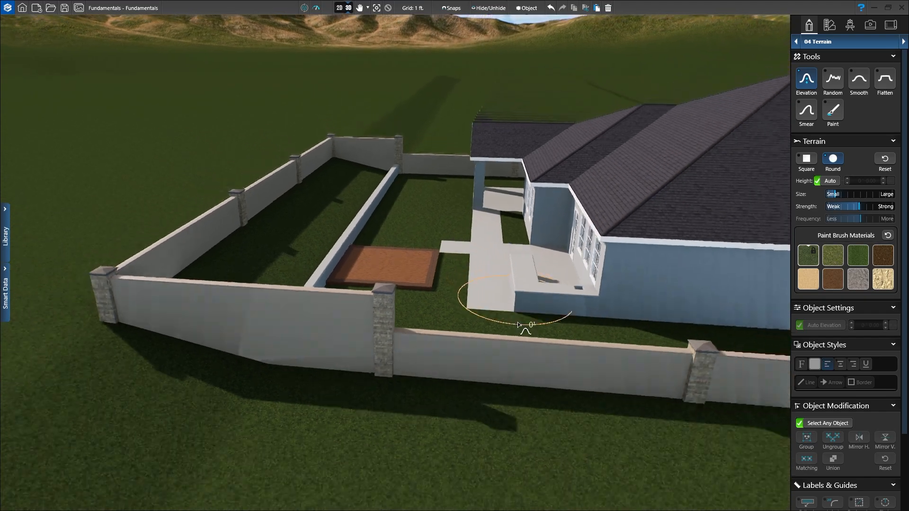
pyautogui.moveTo(658, 354); pyautogui.dragTo(213, 235, button='middle')
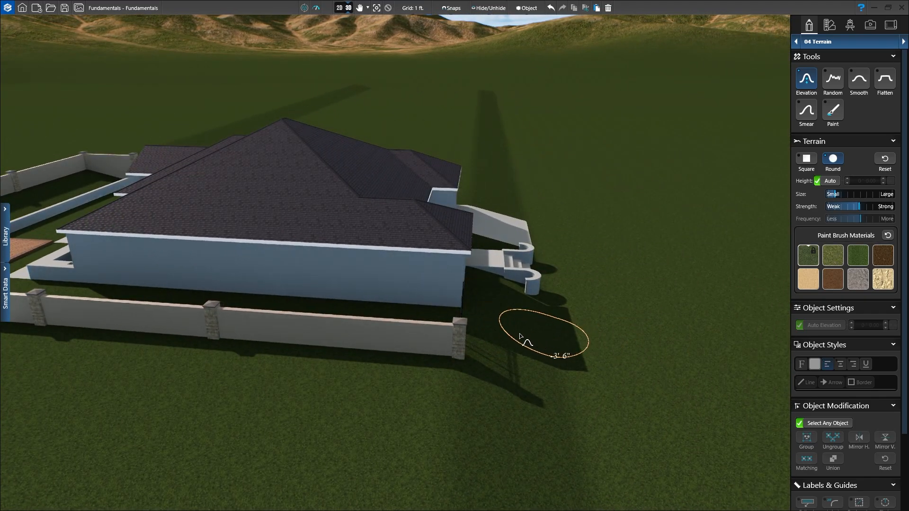
pyautogui.moveTo(519, 333); pyautogui.dragTo(447, 300, button='right')
pyautogui.moveTo(649, 358); pyautogui.dragTo(470, 325, button='middle')
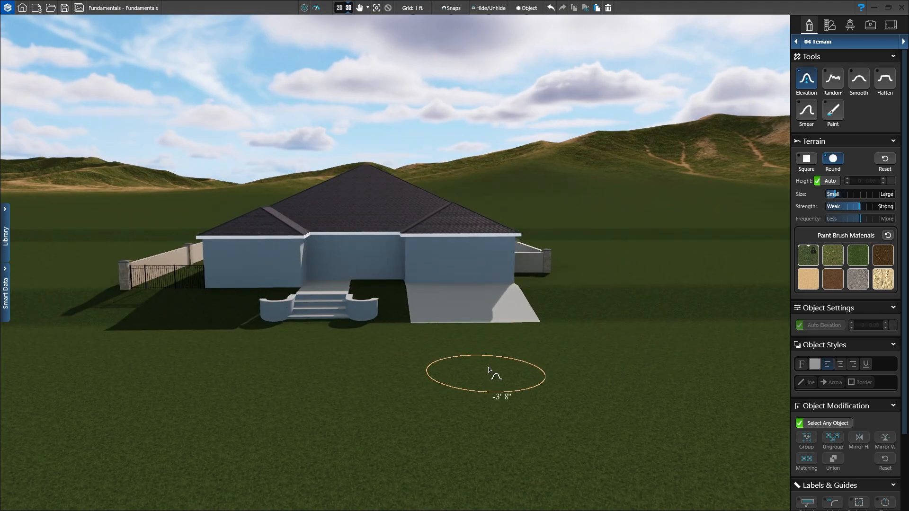
pyautogui.scroll(3, 497, 322)
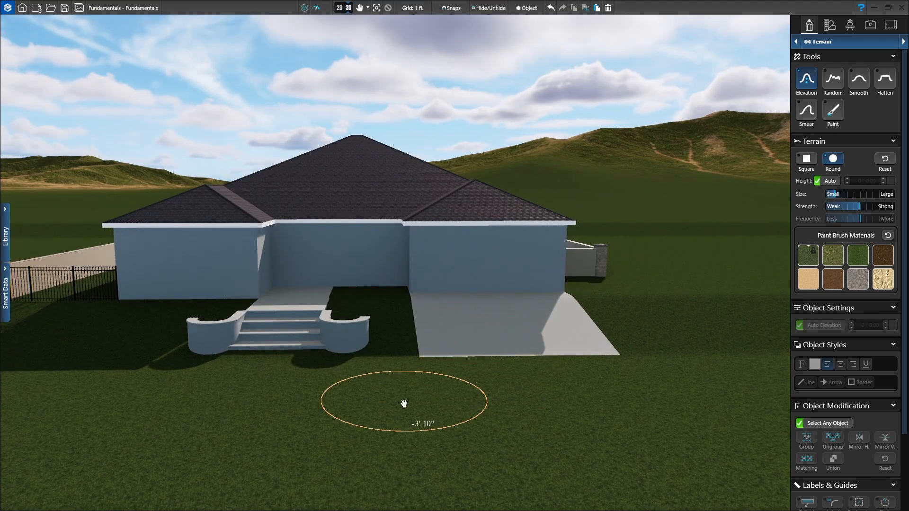
pyautogui.moveTo(406, 402); pyautogui.dragTo(505, 403, button='middle')
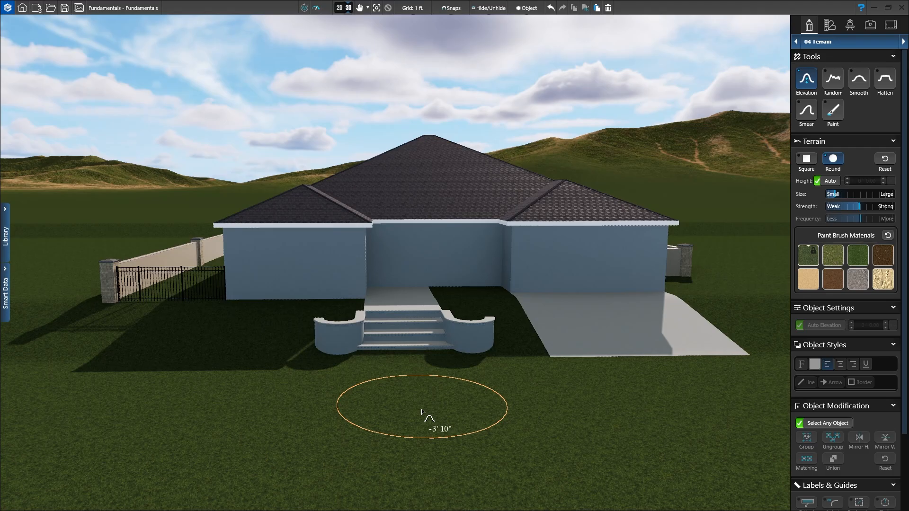
# Step: Inspect the backyard terrain in 3D around the deck, the hardscape wall and the raised back fence
pyautogui.moveTo(392, 391)
pyautogui.mouseDown(button='right')
pyautogui.moveTo(467, 440)
pyautogui.moveTo(587, 450)
pyautogui.mouseUp(button='right')
pyautogui.moveTo(199, 351); pyautogui.dragTo(316, 479, button='right')
pyautogui.scroll(3, 312, 391)
pyautogui.moveTo(311, 391)
pyautogui.mouseDown(button='middle')
pyautogui.moveTo(334, 385)
pyautogui.moveTo(361, 432)
pyautogui.mouseUp(button='middle')
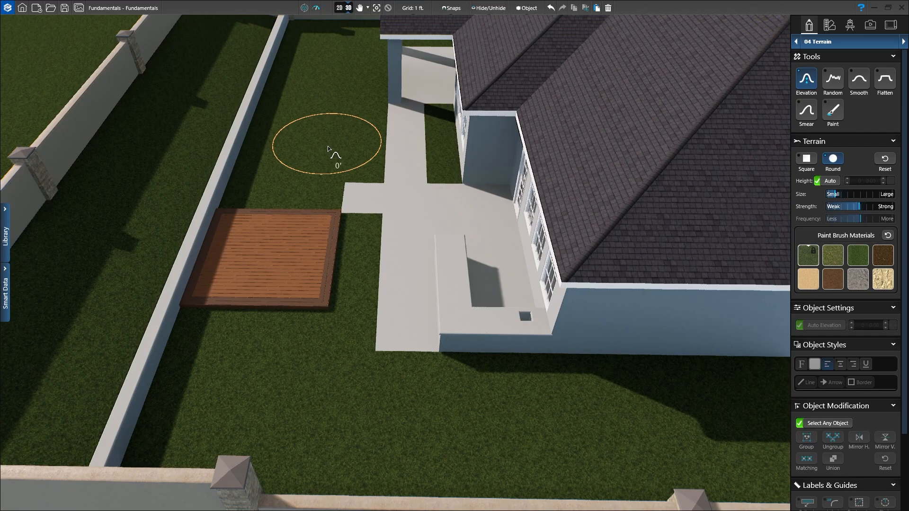
pyautogui.moveTo(329, 148); pyautogui.dragTo(327, 124, button='middle')
pyautogui.moveTo(326, 172); pyautogui.dragTo(379, 159, button='right')
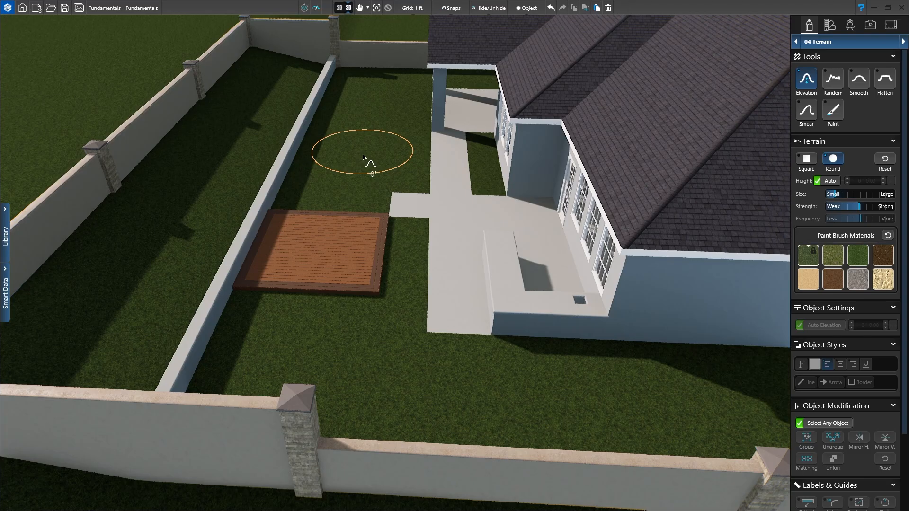
pyautogui.scroll(-4, 363, 155)
pyautogui.moveTo(389, 193)
pyautogui.mouseDown(button='middle')
pyautogui.moveTo(311, 178)
pyautogui.moveTo(300, 163)
pyautogui.mouseUp(button='middle')
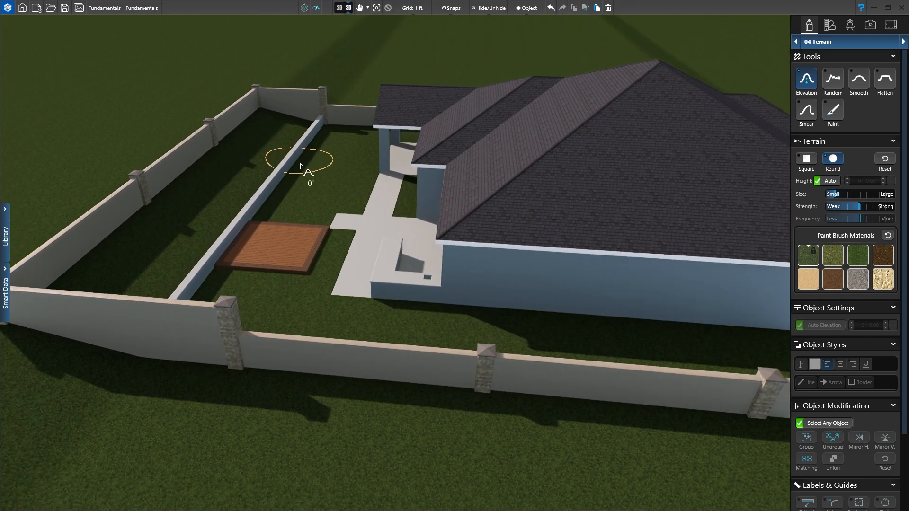
# Step: Return to the 2D plan and switch to the Planters stage at the backyard
pyautogui.click(339, 8)
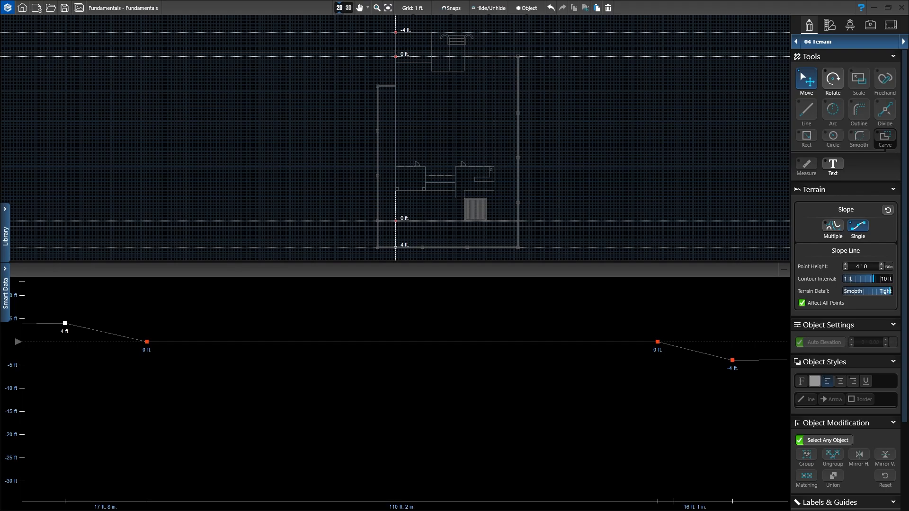
pyautogui.click(827, 42)
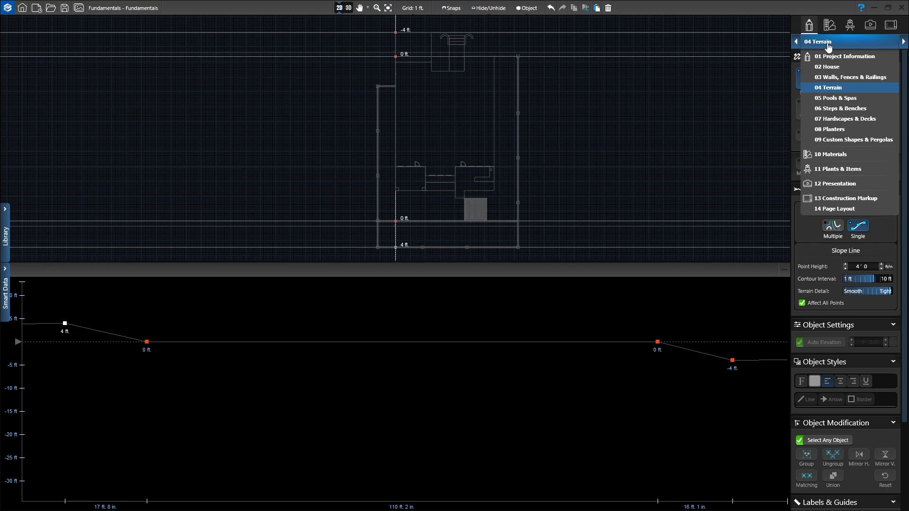
pyautogui.click(829, 130)
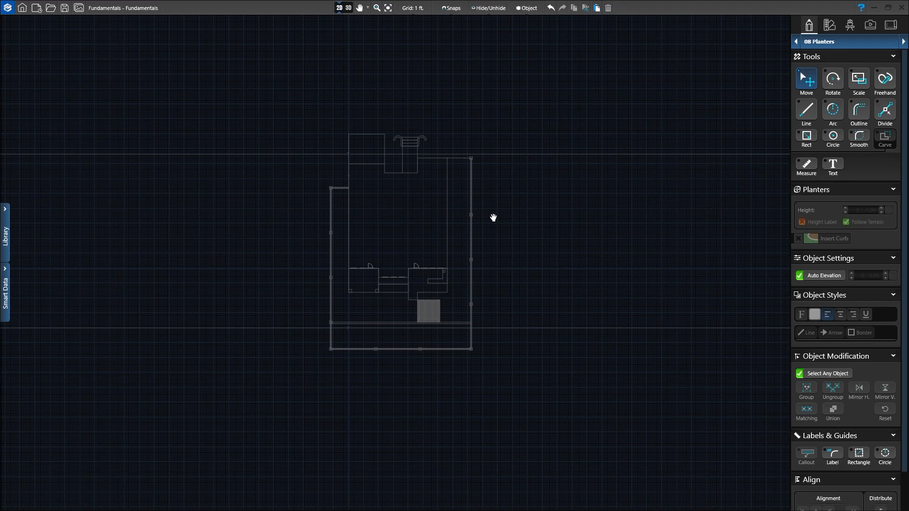
pyautogui.scroll(3, 400, 232)
pyautogui.moveTo(408, 219); pyautogui.dragTo(462, 207)
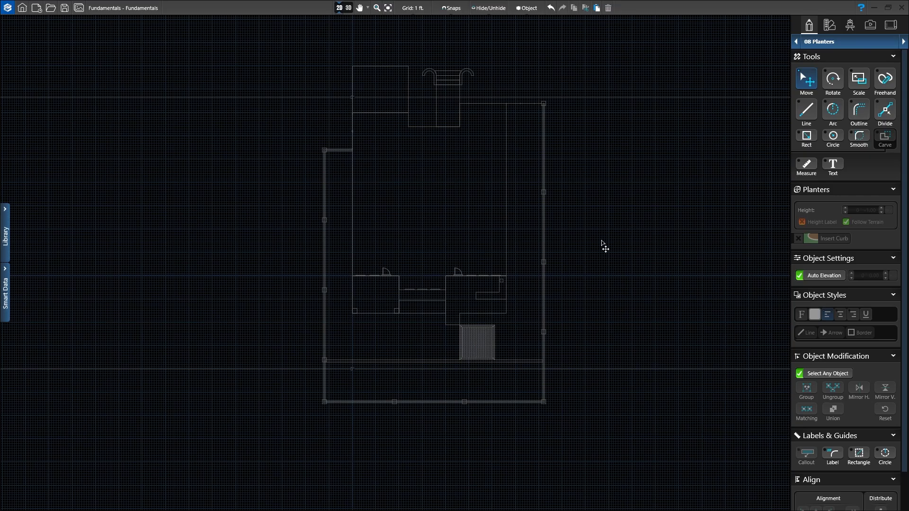
pyautogui.scroll(4, 414, 387)
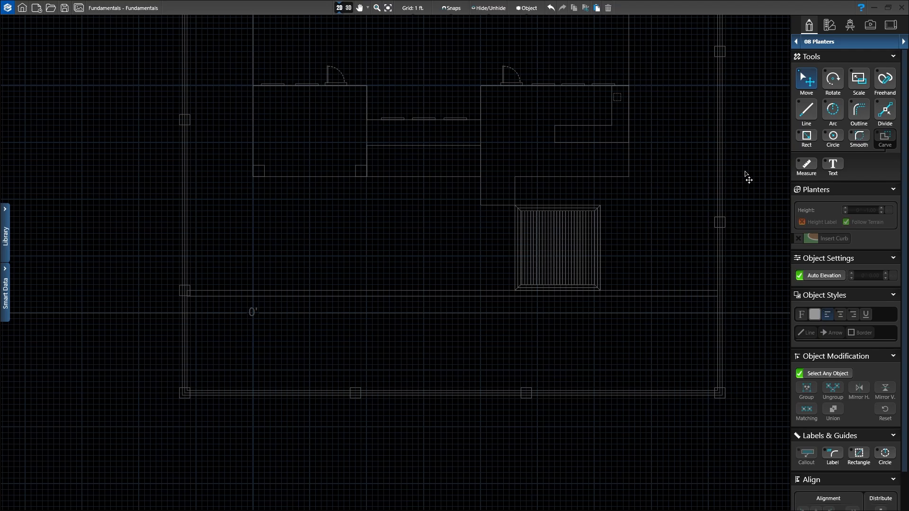
# Step: Draw a rectangular planter 93' 2" by 16' 7" filling the area between the hardscape wall and the back fence
pyautogui.click(805, 137)
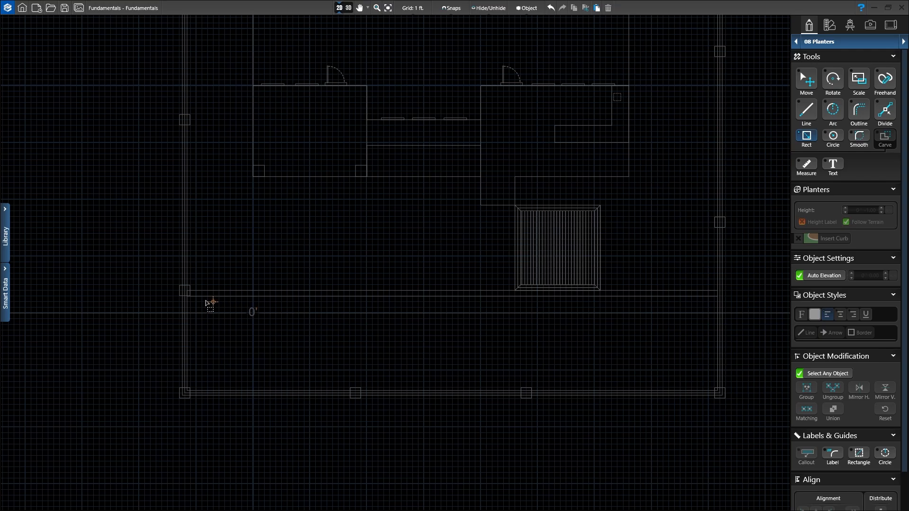
pyautogui.scroll(2, 196, 301)
pyautogui.scroll(3, 251, 305)
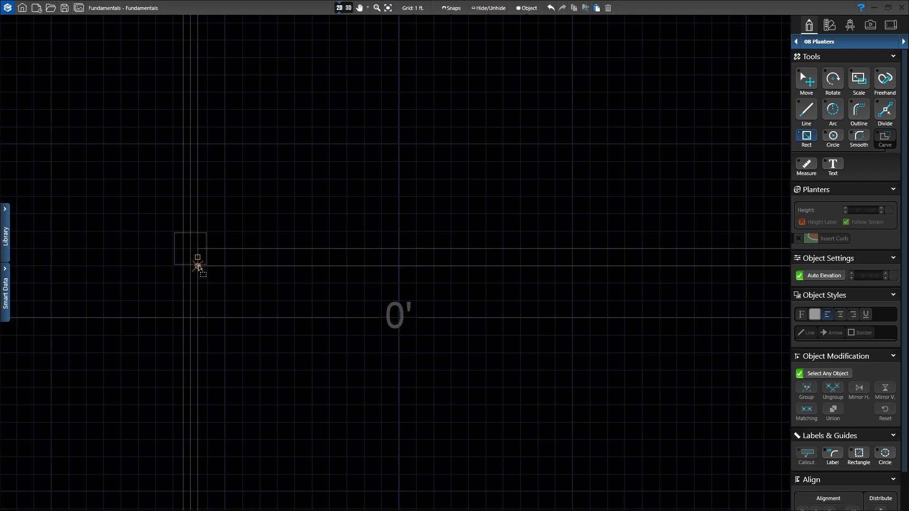
pyautogui.moveTo(198, 266); pyautogui.dragTo(306, 430)
pyautogui.scroll(-4, 278, 369)
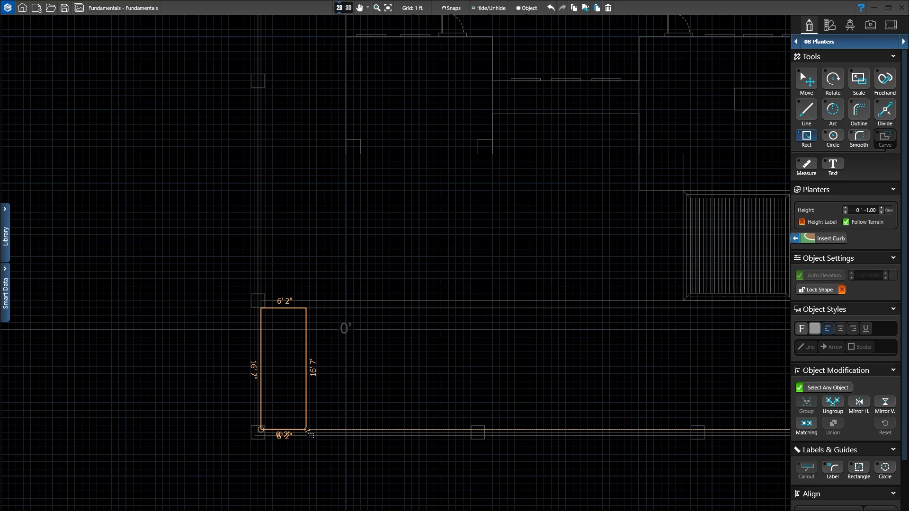
pyautogui.moveTo(306, 429); pyautogui.dragTo(522, 433)
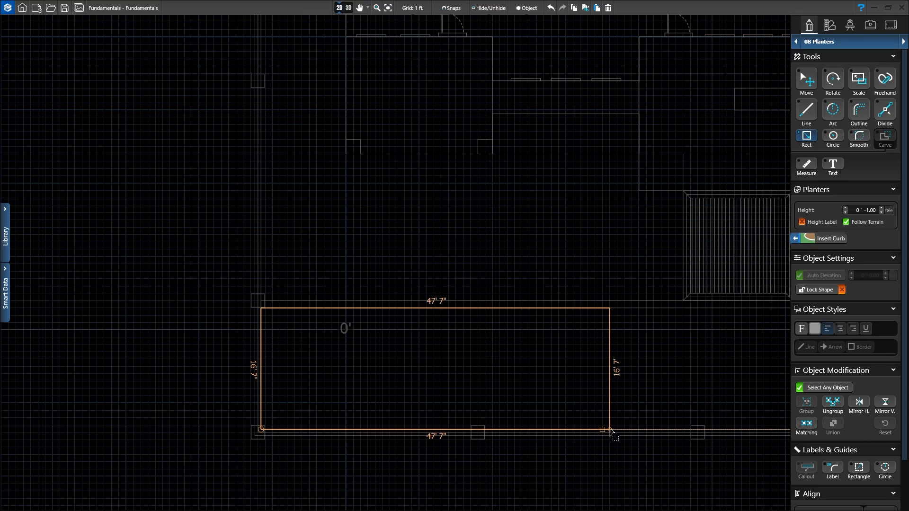
pyautogui.moveTo(608, 430); pyautogui.dragTo(377, 394, button='middle')
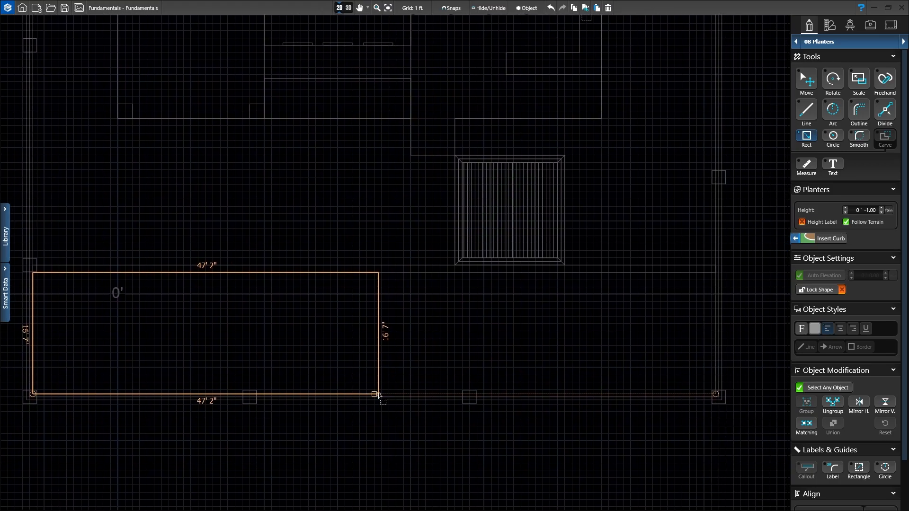
pyautogui.moveTo(377, 394); pyautogui.dragTo(716, 395)
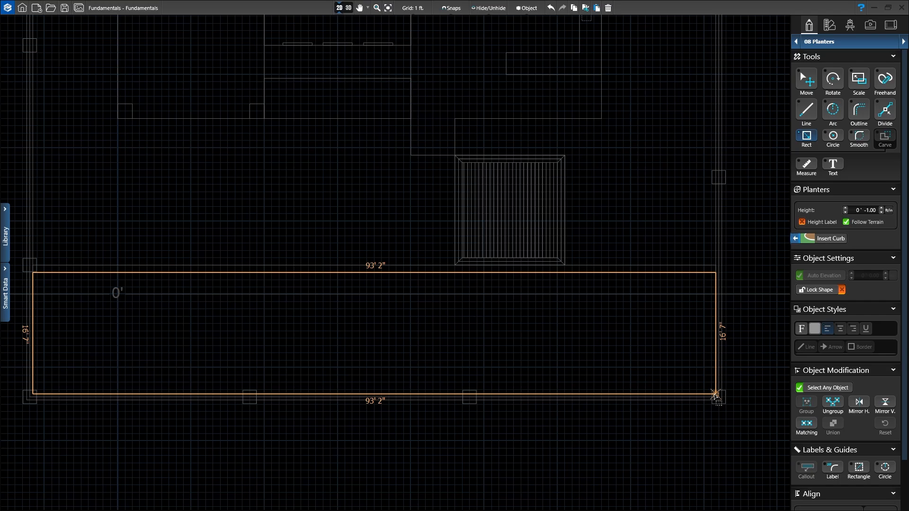
pyautogui.click(715, 394)
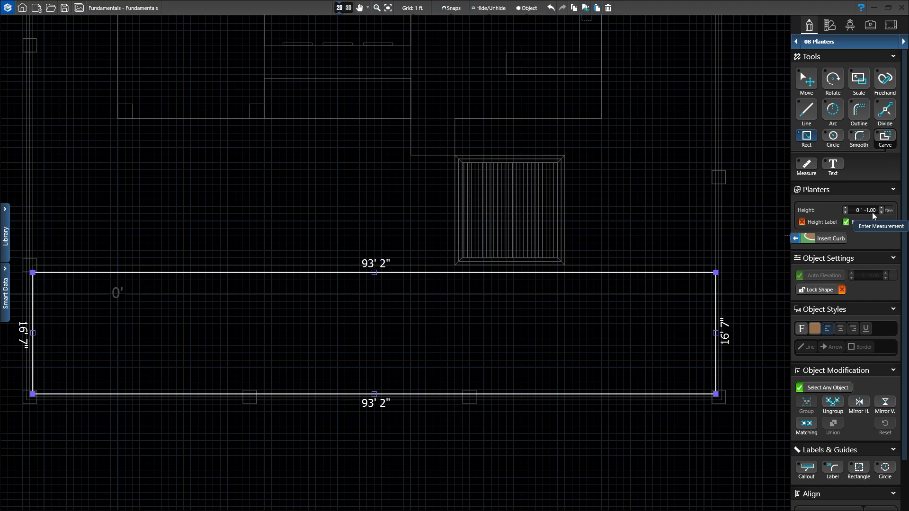
# Step: Set the planter's height to 2' 0" and view it in 3D behind the hardscape wall
pyautogui.click(846, 209)
pyautogui.click(347, 8)
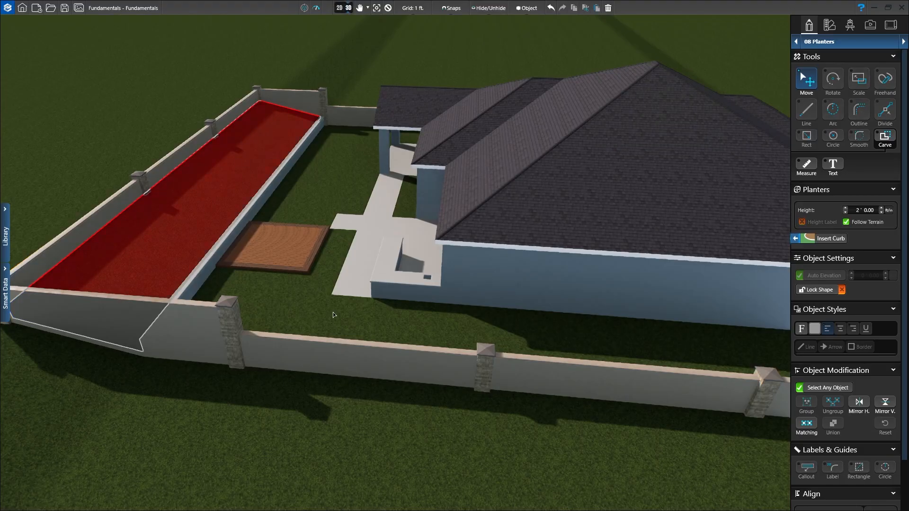
pyautogui.moveTo(333, 312); pyautogui.dragTo(505, 353, button='right')
pyautogui.moveTo(505, 354); pyautogui.dragTo(463, 351, button='middle')
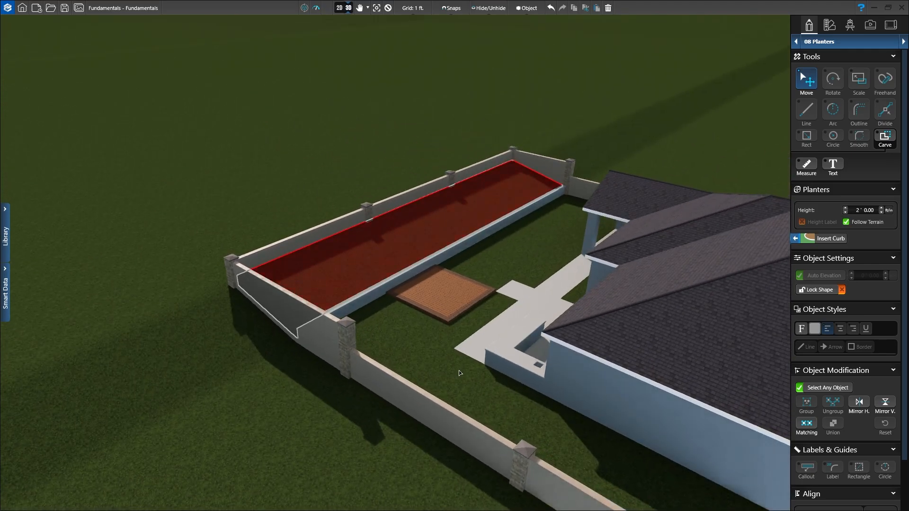
pyautogui.scroll(5, 458, 370)
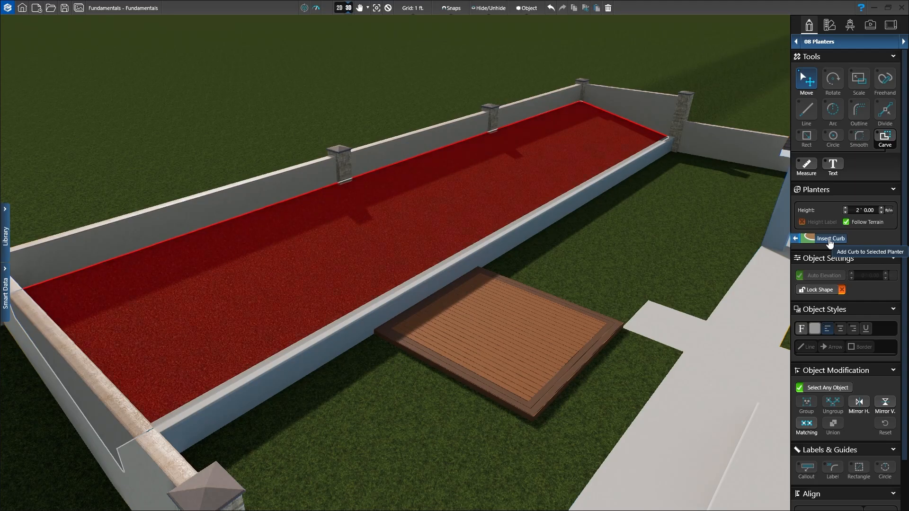
# Step: Return to the 2D plan, deselect the planter and switch to the Custom Shapes & Pergolas stage at the deck
pyautogui.click(339, 8)
pyautogui.click(301, 208)
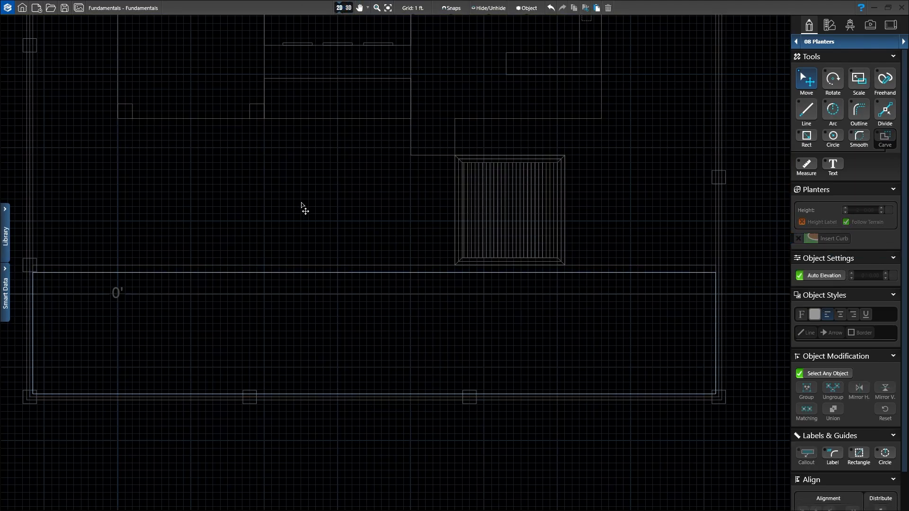
pyautogui.moveTo(300, 209); pyautogui.dragTo(360, 268, button='middle')
pyautogui.scroll(-2, 359, 266)
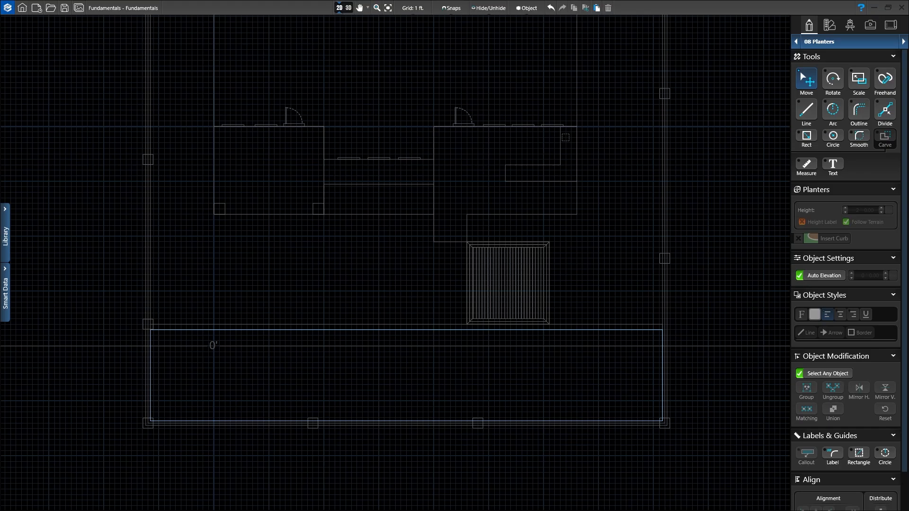
pyautogui.click(904, 41)
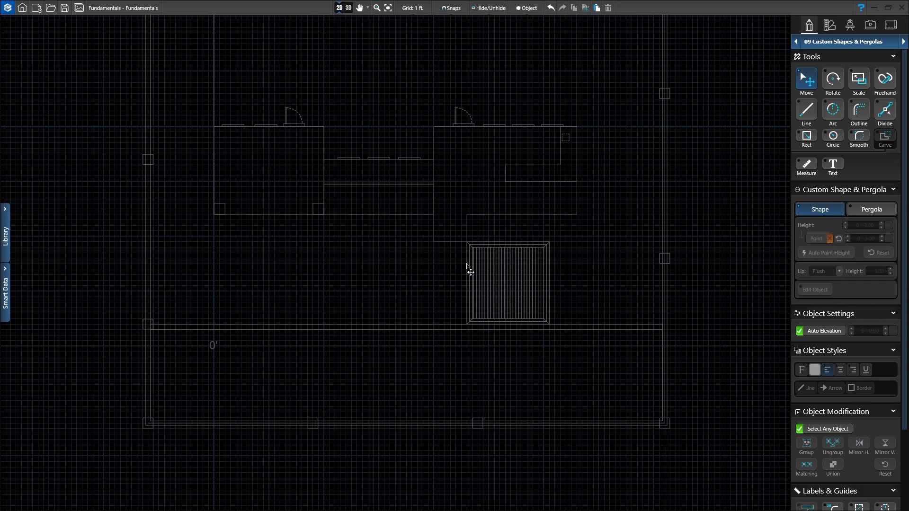
pyautogui.scroll(5, 467, 264)
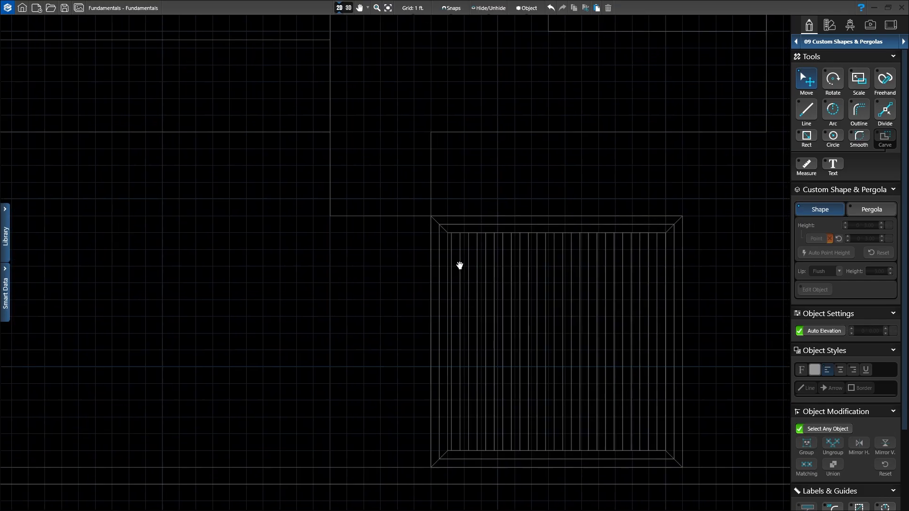
pyautogui.moveTo(459, 266); pyautogui.dragTo(416, 318, button='middle')
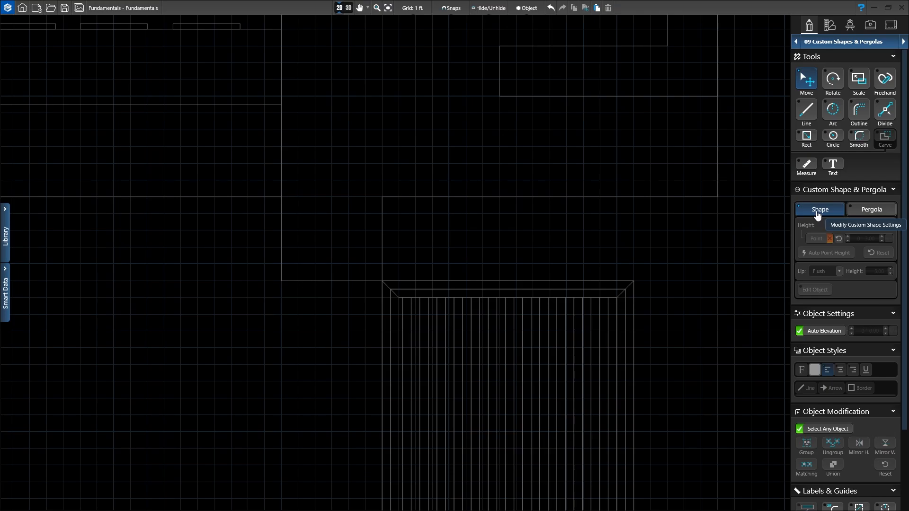
# Step: Draw a rectangular custom shape 4' wide and 5' long from the deck's corner toward the patio
pyautogui.click(807, 138)
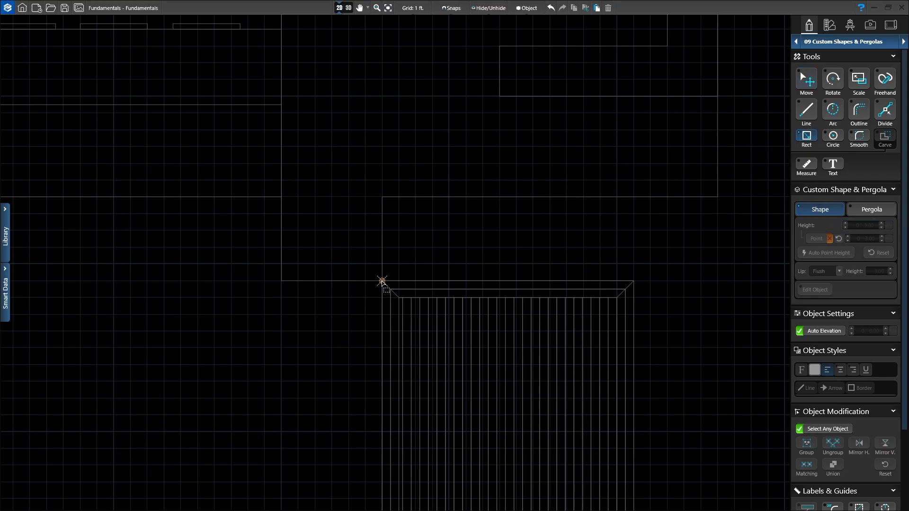
pyautogui.moveTo(382, 281)
pyautogui.mouseDown()
pyautogui.moveTo(391, 204)
pyautogui.moveTo(452, 201)
pyautogui.mouseUp()
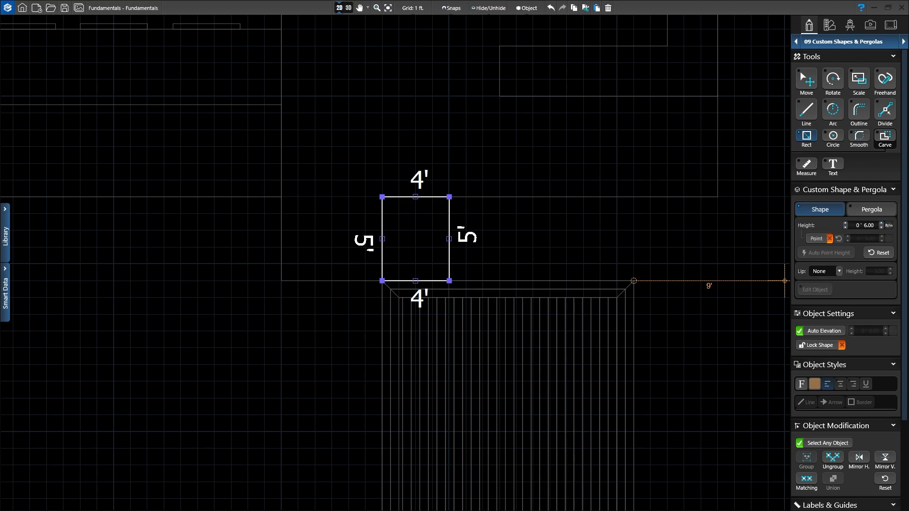
pyautogui.scroll(2, 408, 223)
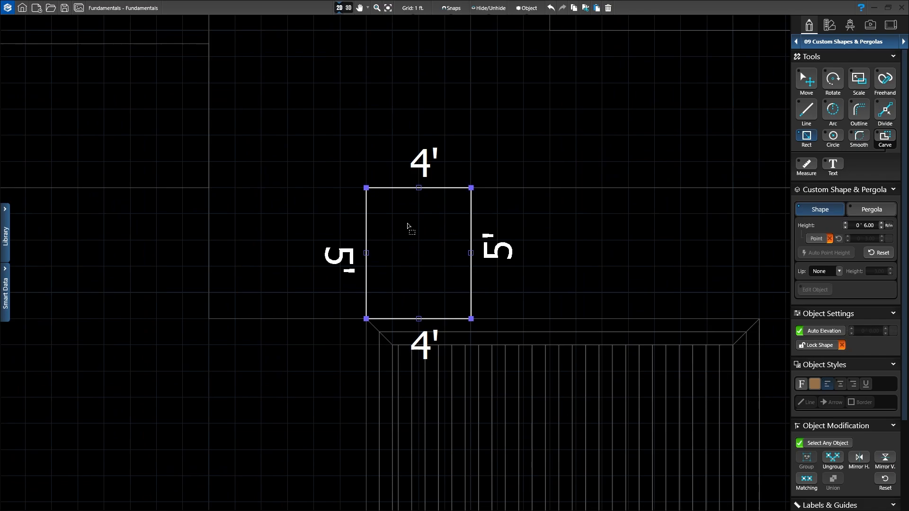
# Step: Enable point heights, set the custom shape's patio-side edge to 0' 0" to form a ramp, and show it in 3D
pyautogui.click(418, 189)
pyautogui.click(806, 81)
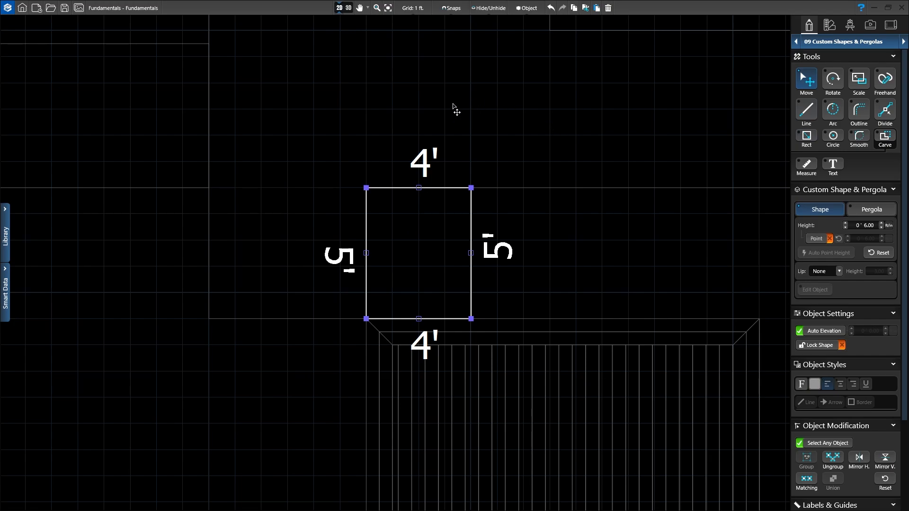
pyautogui.click(419, 189)
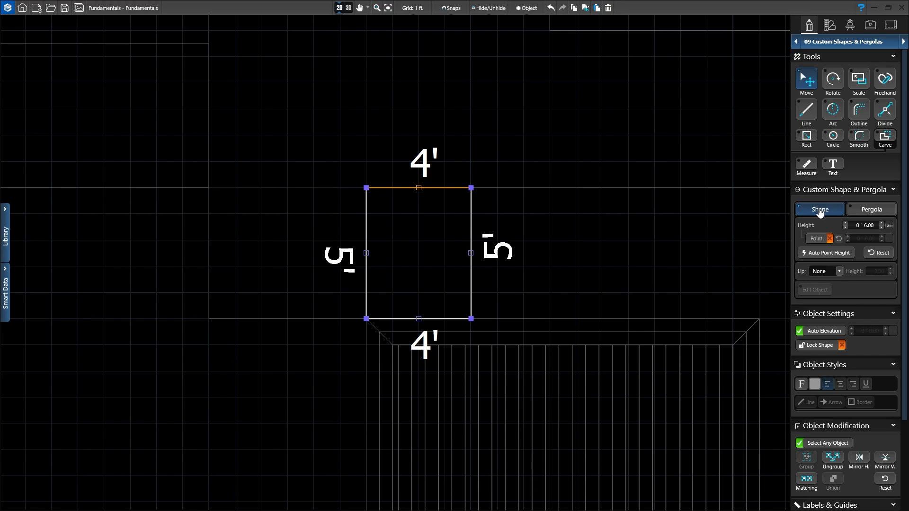
pyautogui.click(816, 240)
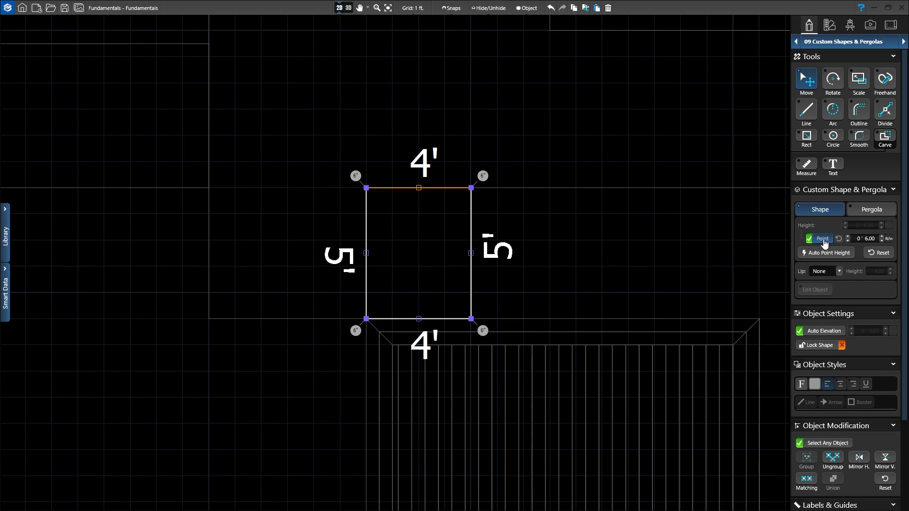
pyautogui.click(882, 241)
pyautogui.click(882, 241)
pyautogui.click(349, 8)
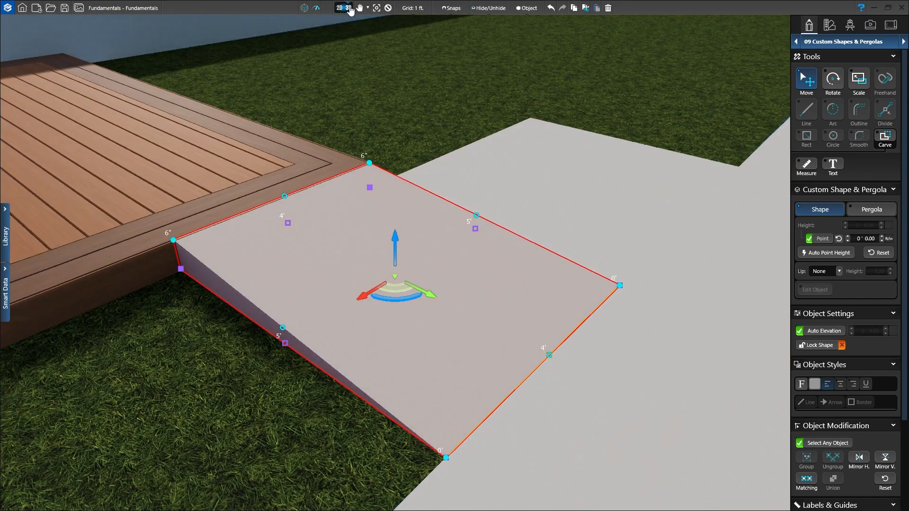
# Step: Deselect the ramp and bring the covered patio with its two columns into view in 3D
pyautogui.moveTo(407, 334)
pyautogui.mouseDown(button='right')
pyautogui.moveTo(406, 297)
pyautogui.moveTo(456, 287)
pyautogui.moveTo(272, 283)
pyautogui.moveTo(338, 286)
pyautogui.moveTo(386, 309)
pyautogui.moveTo(392, 330)
pyautogui.mouseUp(button='right')
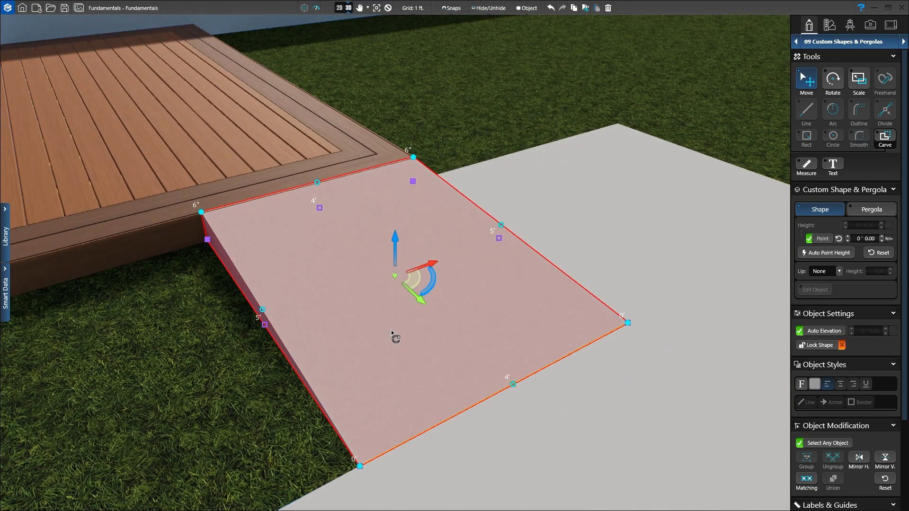
pyautogui.click(388, 9)
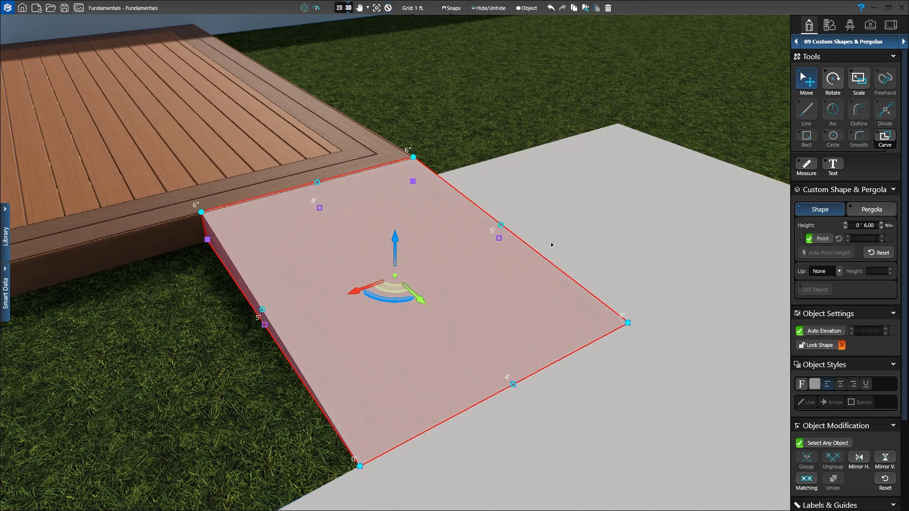
pyautogui.click(391, 7)
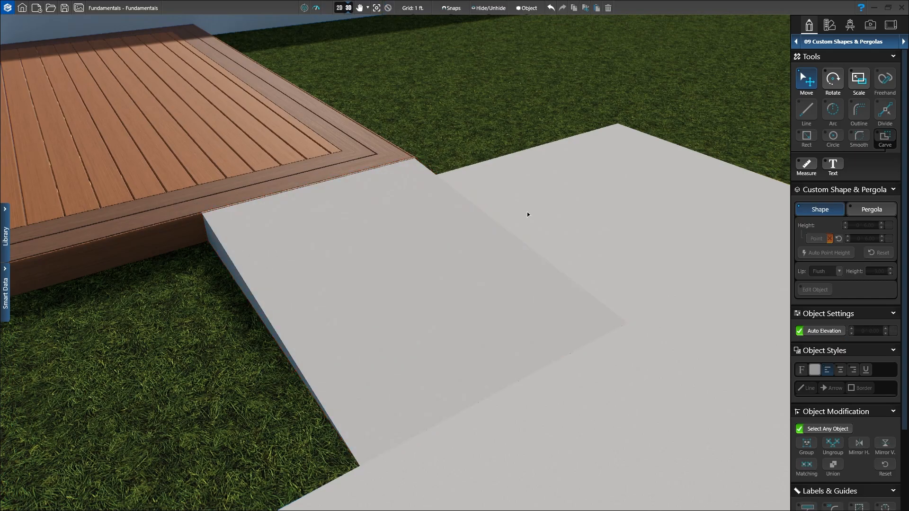
pyautogui.moveTo(527, 211); pyautogui.dragTo(290, 308)
pyautogui.moveTo(211, 282); pyautogui.dragTo(710, 329, button='right')
pyautogui.moveTo(230, 328); pyautogui.dragTo(561, 378, button='right')
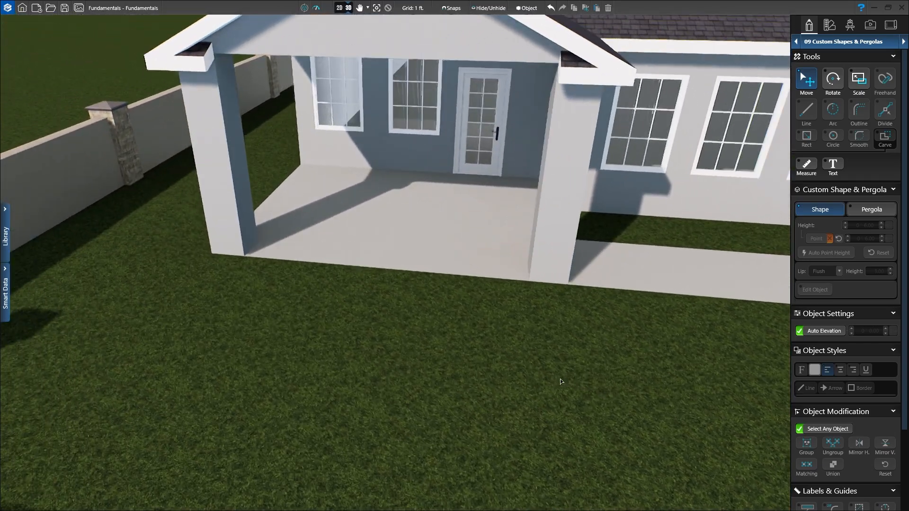
pyautogui.moveTo(430, 364); pyautogui.dragTo(402, 349)
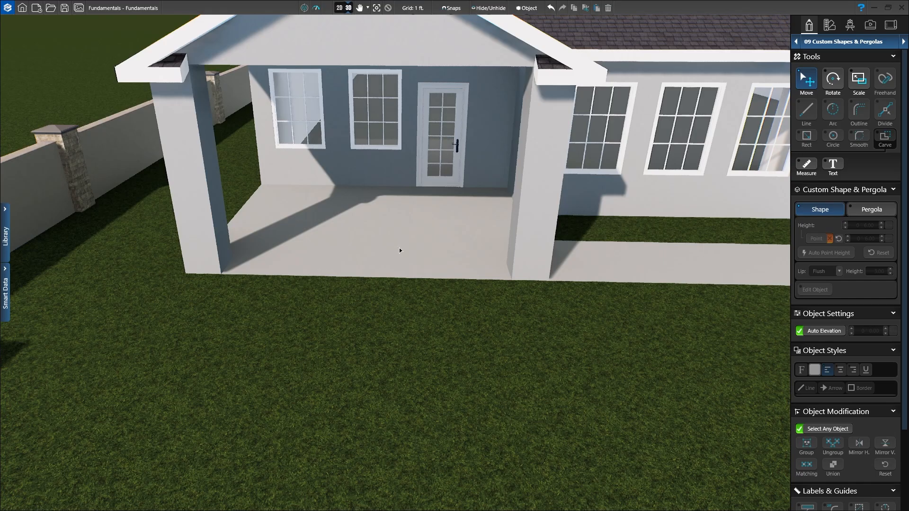
# Step: In the 2D plan, draw a 10' by 2' rectangular custom shape inside the covered patio with a height of 2' 0"
pyautogui.click(339, 8)
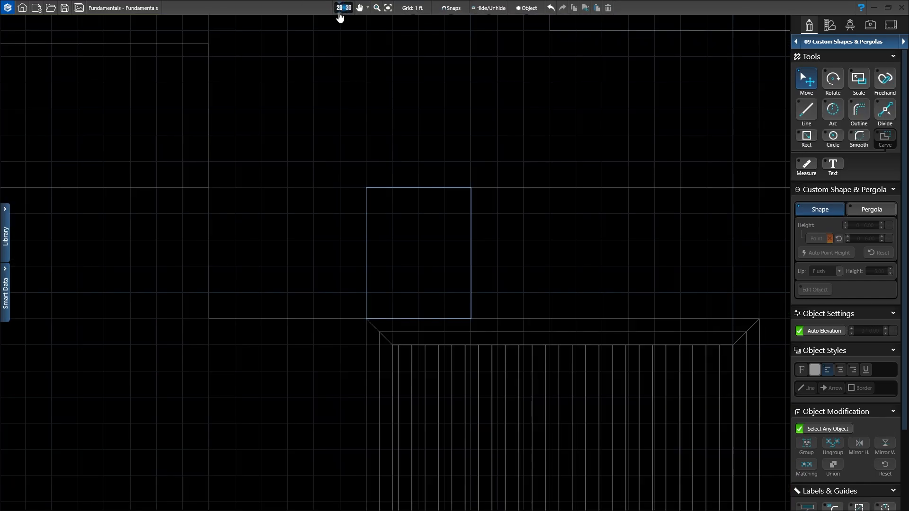
pyautogui.scroll(-5, 363, 208)
pyautogui.moveTo(197, 274); pyautogui.dragTo(364, 273, button='middle')
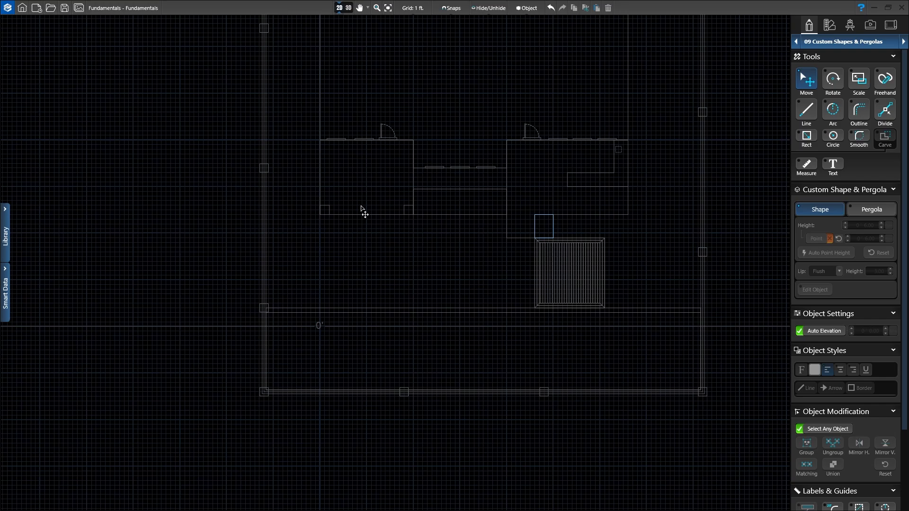
pyautogui.scroll(4, 367, 179)
pyautogui.scroll(2, 382, 194)
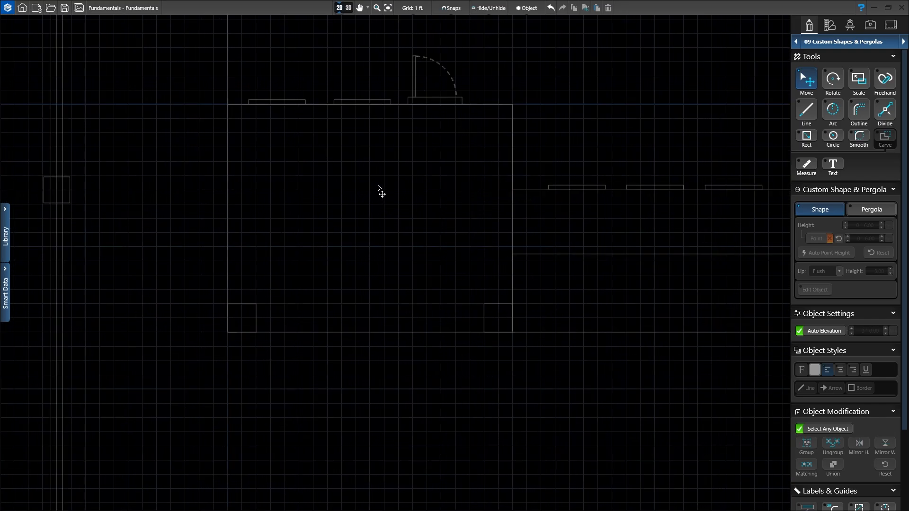
pyautogui.scroll(1, 379, 186)
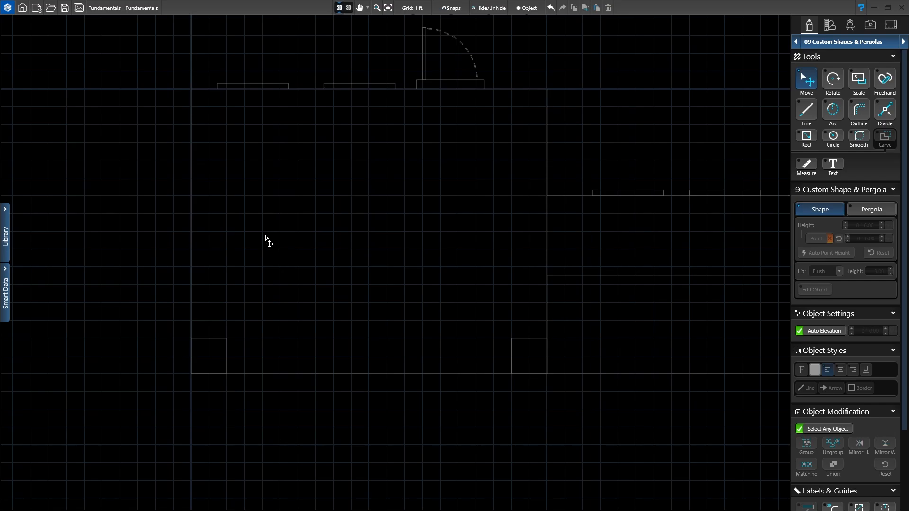
pyautogui.click(807, 138)
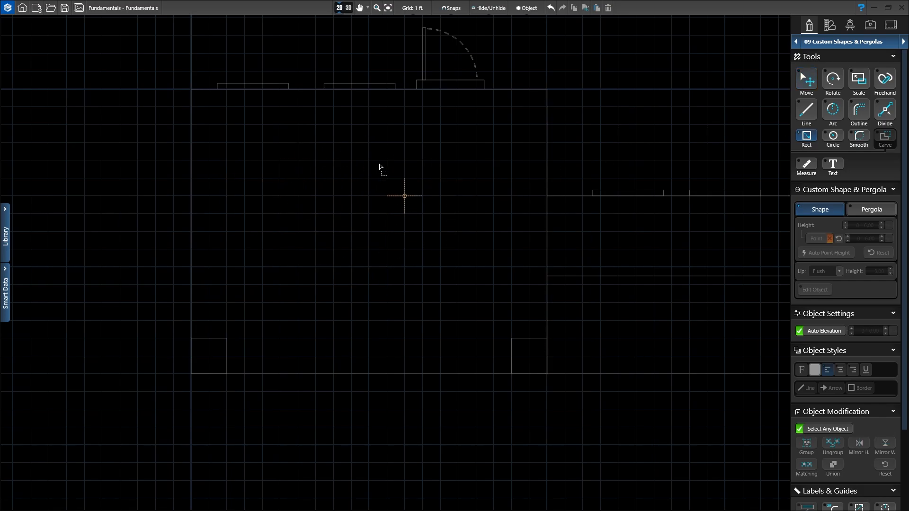
pyautogui.click(280, 161)
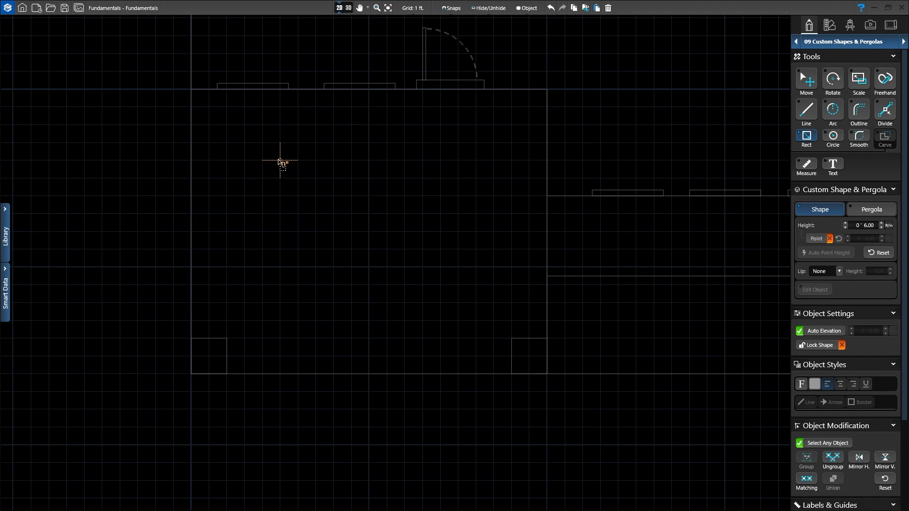
pyautogui.click(453, 190)
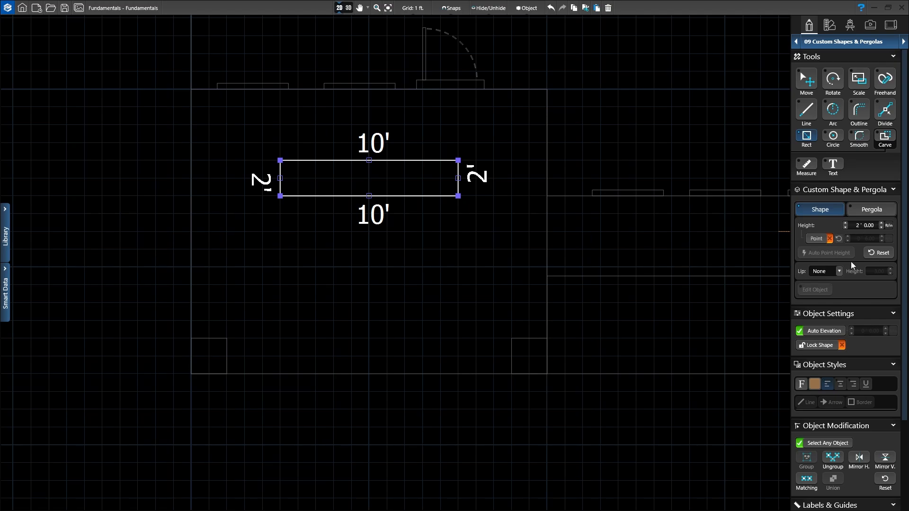
# Step: Select the 10' by 2' shape together with both patio columns and align their bottom edges
pyautogui.scroll(-2, 836, 353)
pyautogui.scroll(-3, 836, 356)
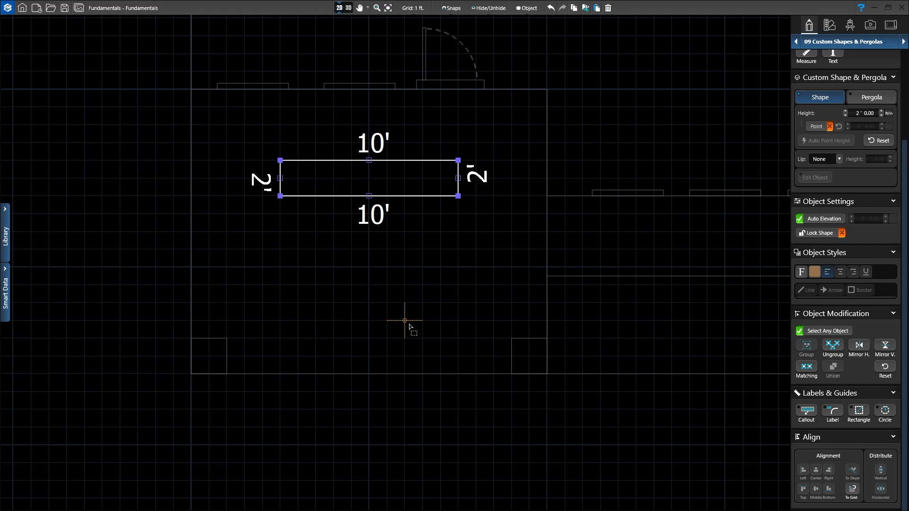
pyautogui.scroll(3, 850, 272)
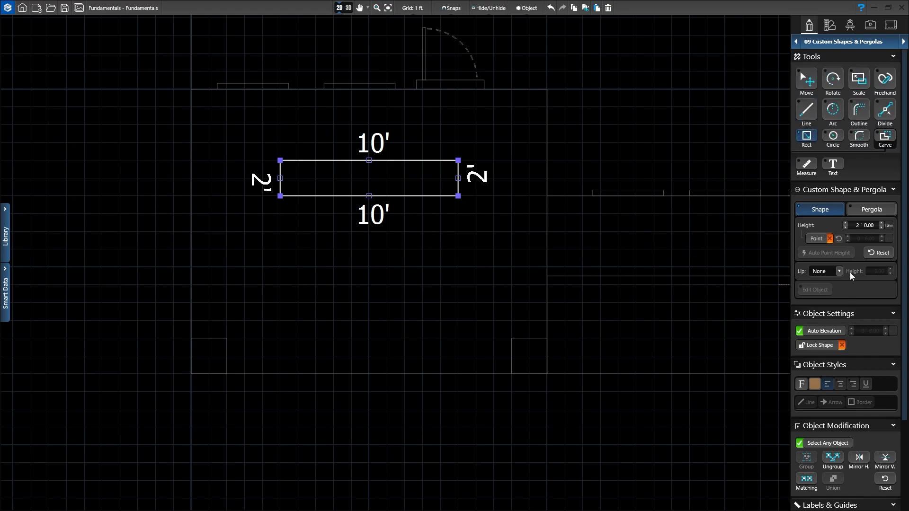
pyautogui.click(810, 82)
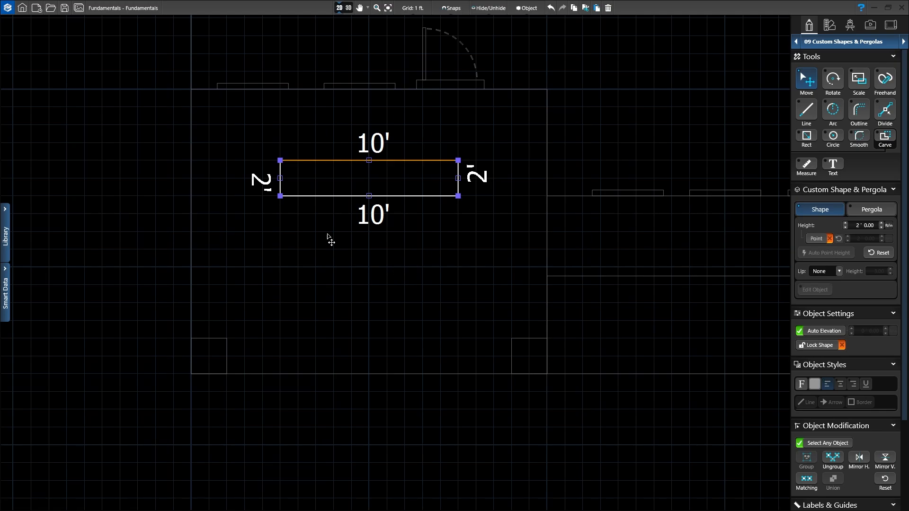
pyautogui.keyDown('shift'); pyautogui.click(215, 339); pyautogui.keyUp('shift')
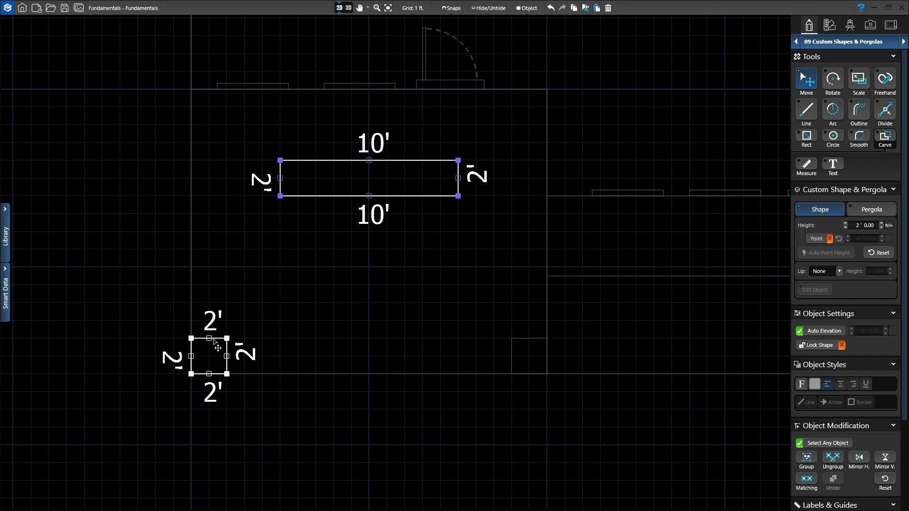
pyautogui.keyDown('shift'); pyautogui.click(516, 338); pyautogui.keyUp('shift')
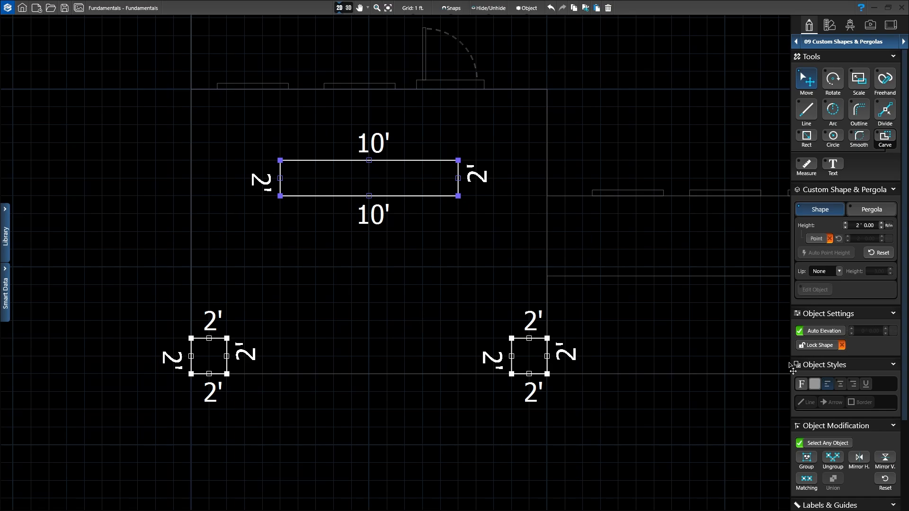
pyautogui.scroll(-3, 848, 383)
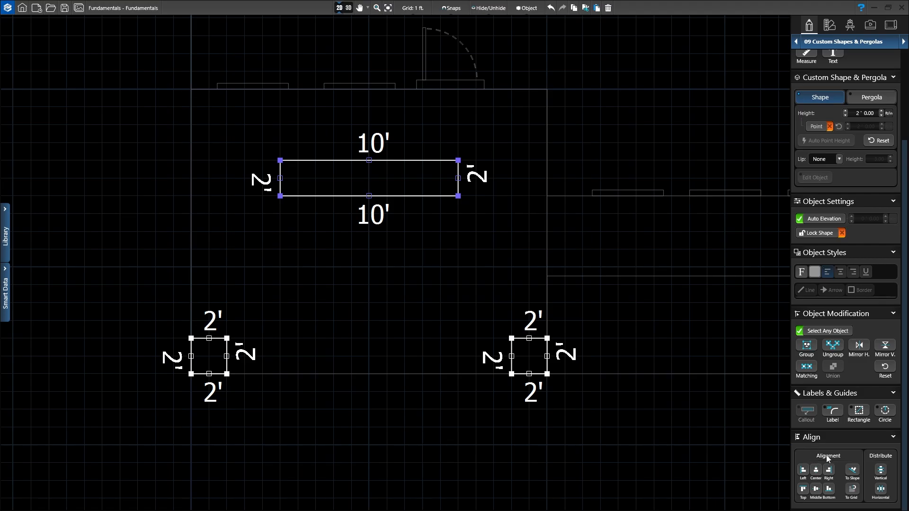
pyautogui.click(828, 490)
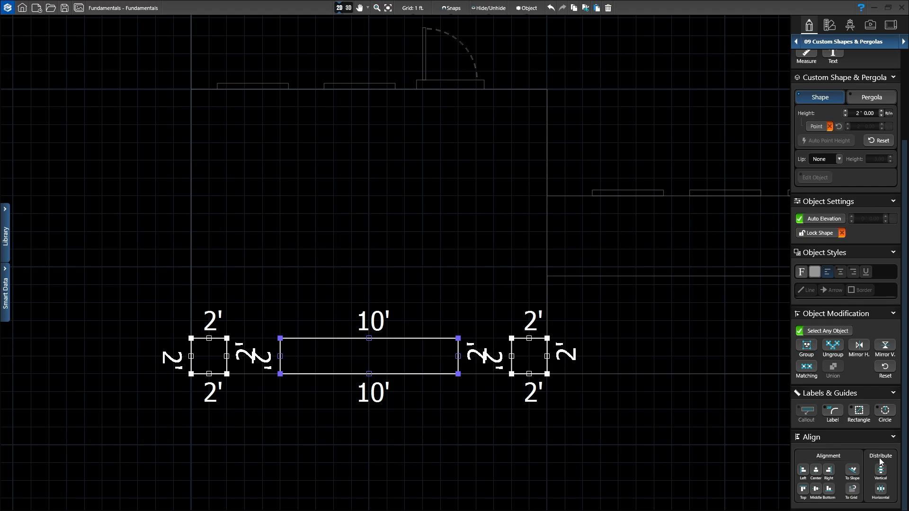
# Step: Distribute the shape and columns horizontally, deselect them and inspect the centered seat wall in 3D
pyautogui.click(880, 494)
pyautogui.click(411, 435)
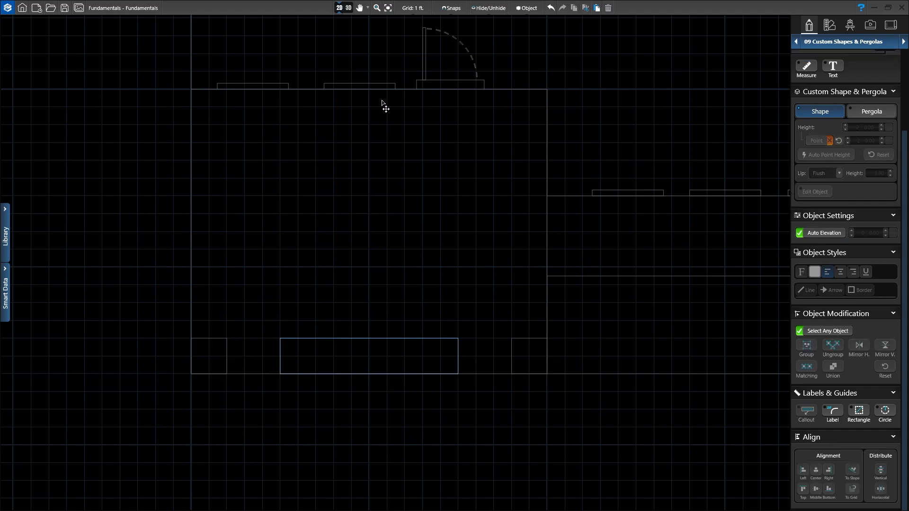
pyautogui.click(347, 8)
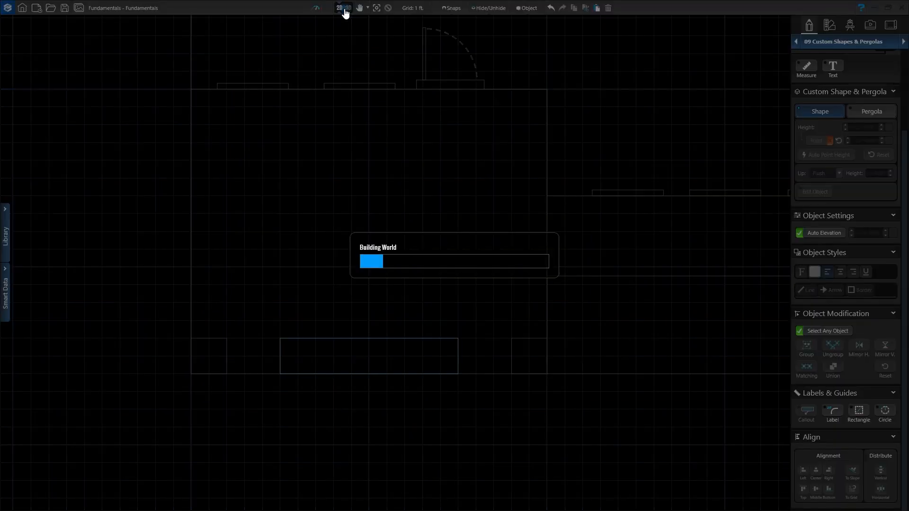
pyautogui.moveTo(404, 378)
pyautogui.mouseDown(button='middle')
pyautogui.moveTo(441, 360)
pyautogui.moveTo(424, 327)
pyautogui.moveTo(502, 314)
pyautogui.moveTo(416, 382)
pyautogui.mouseUp(button='middle')
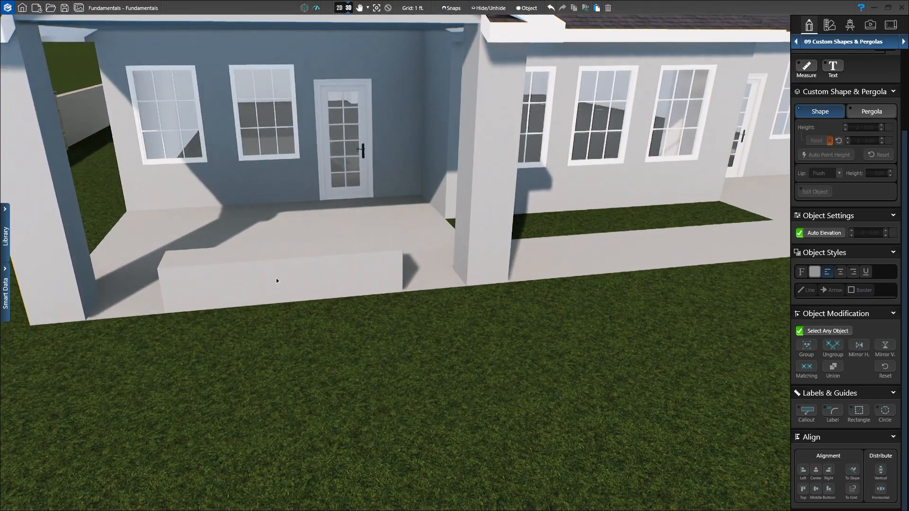
pyautogui.moveTo(338, 399); pyautogui.dragTo(319, 426, button='middle')
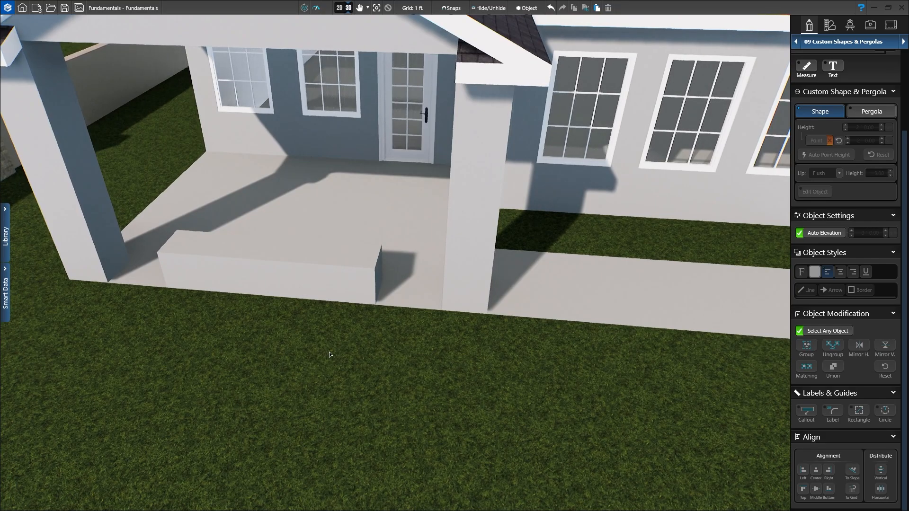
# Step: In the 2D plan, draw an open three-sided line shape with 3', 10' and 3' segments on the lawn beyond the covered patio
pyautogui.click(339, 8)
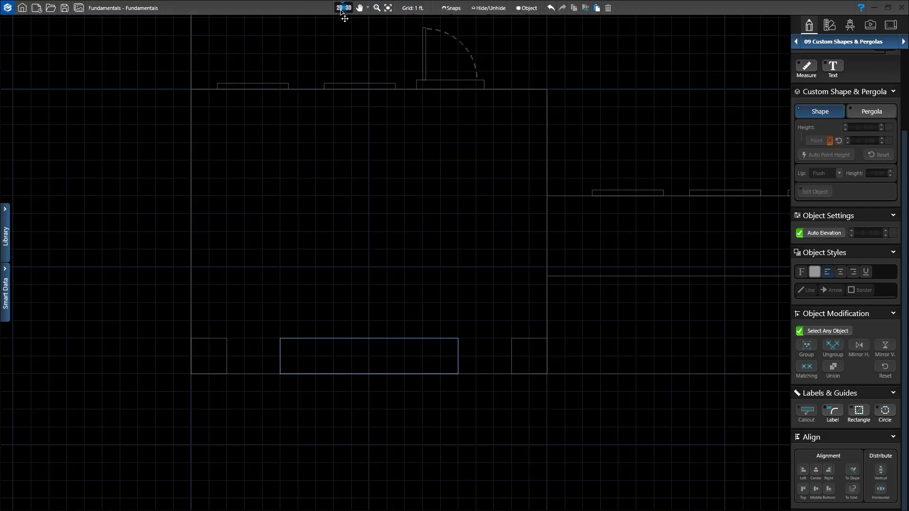
pyautogui.moveTo(377, 262); pyautogui.dragTo(350, 108, button='middle')
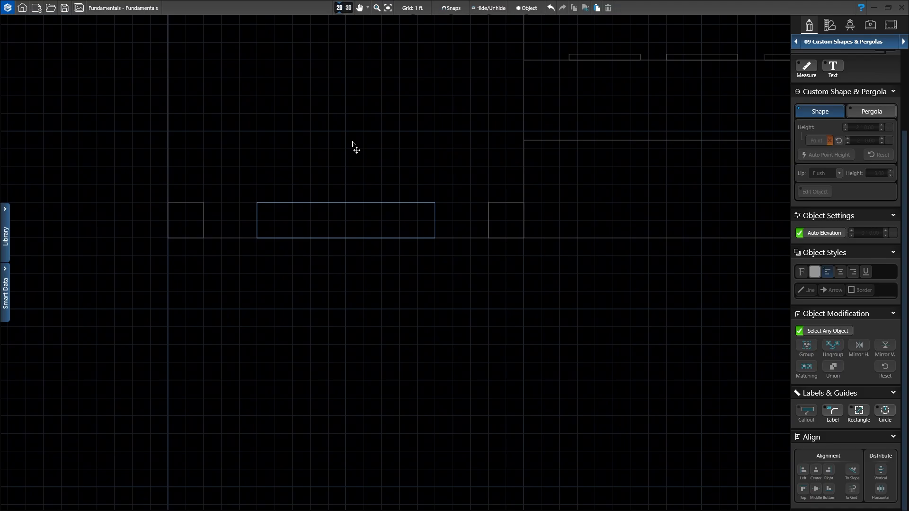
pyautogui.scroll(-2, 353, 152)
pyautogui.moveTo(411, 337); pyautogui.dragTo(370, 295, button='middle')
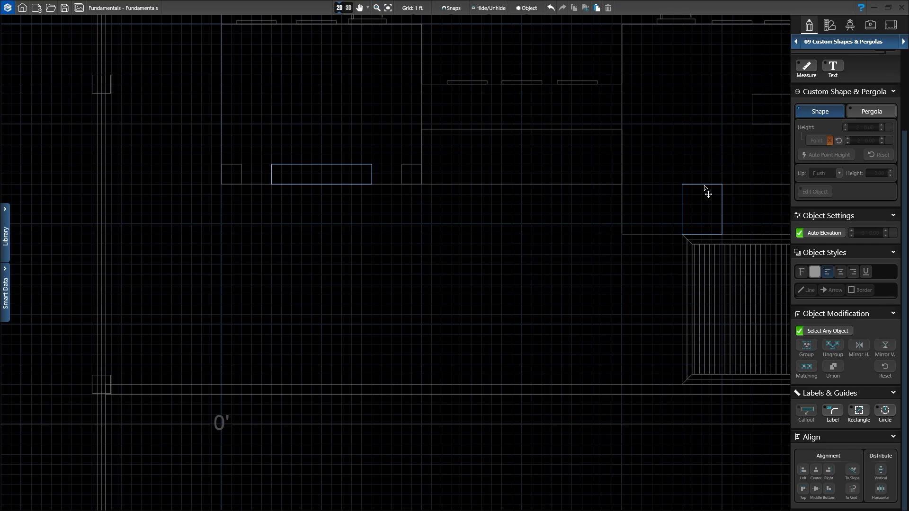
pyautogui.scroll(3, 835, 172)
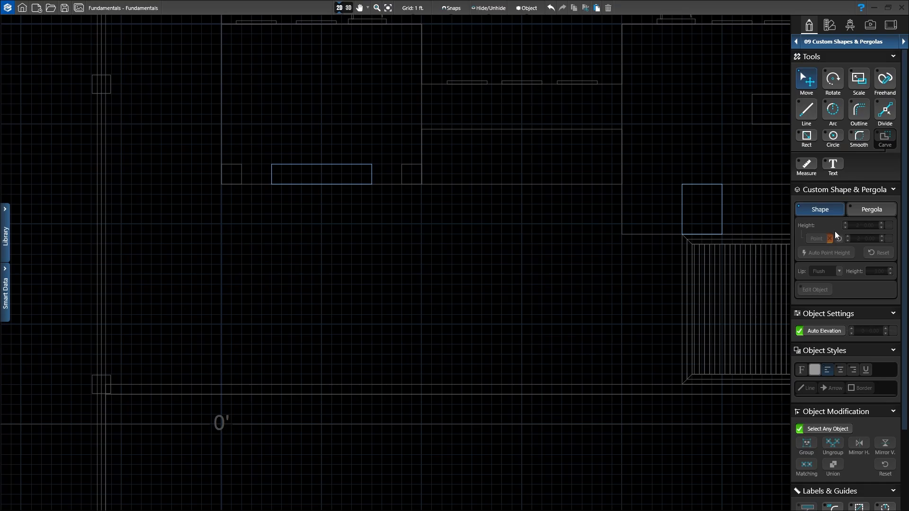
pyautogui.click(810, 113)
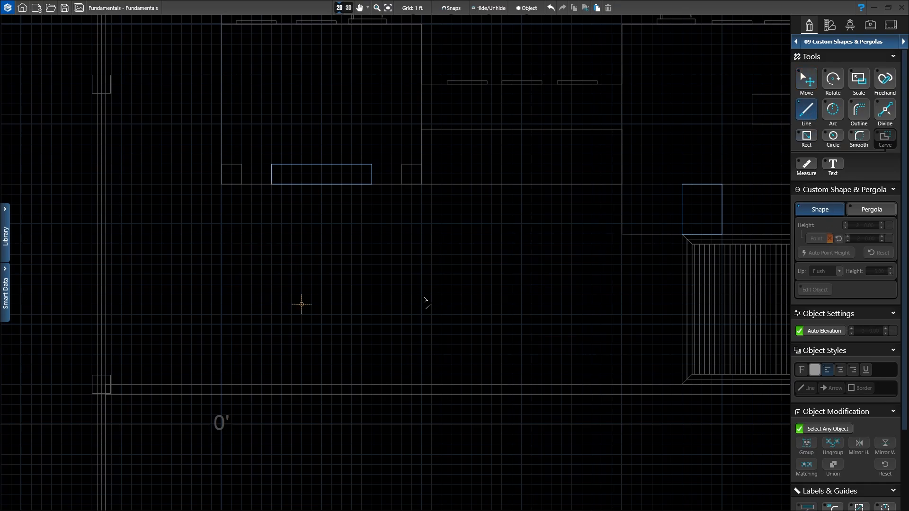
pyautogui.click(261, 305)
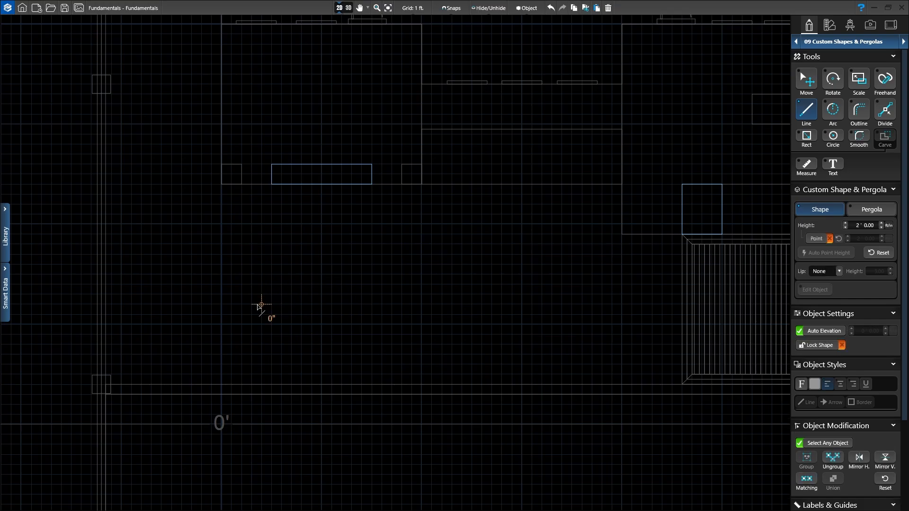
pyautogui.click(262, 274)
pyautogui.scroll(2, 261, 273)
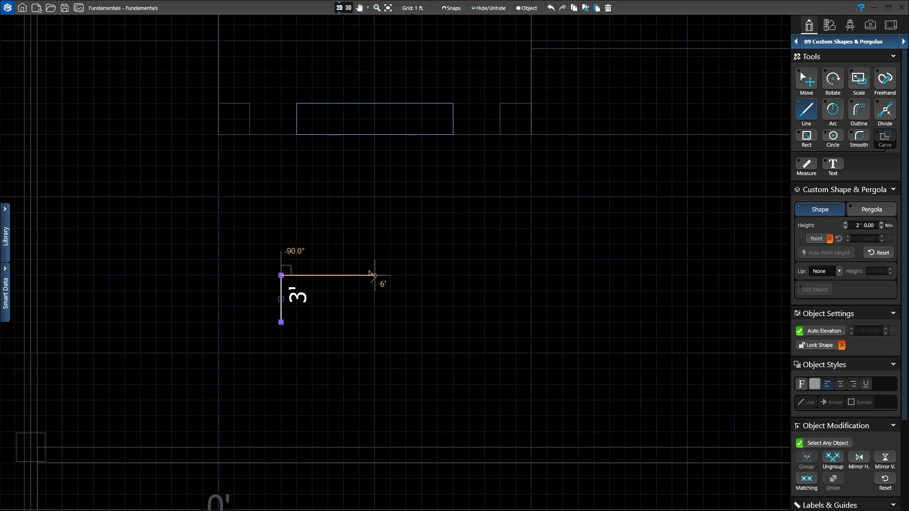
pyautogui.click(434, 281)
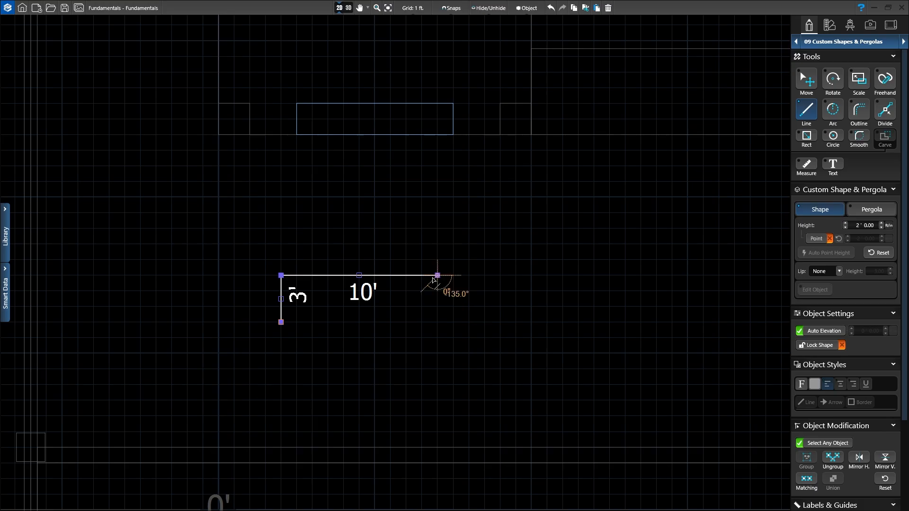
pyautogui.click(436, 323)
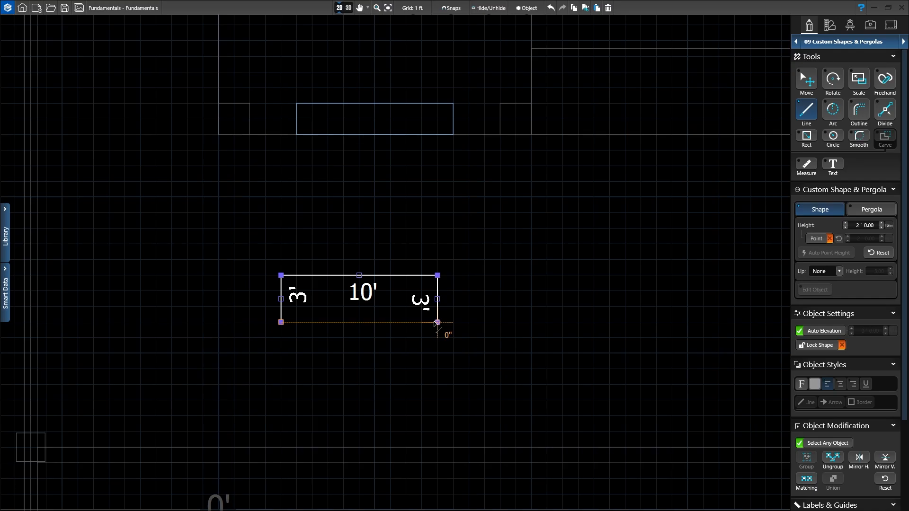
# Step: Outline the open three-sided line shape 1' inward so it becomes a closed U-shaped wall
pyautogui.scroll(4, 433, 324)
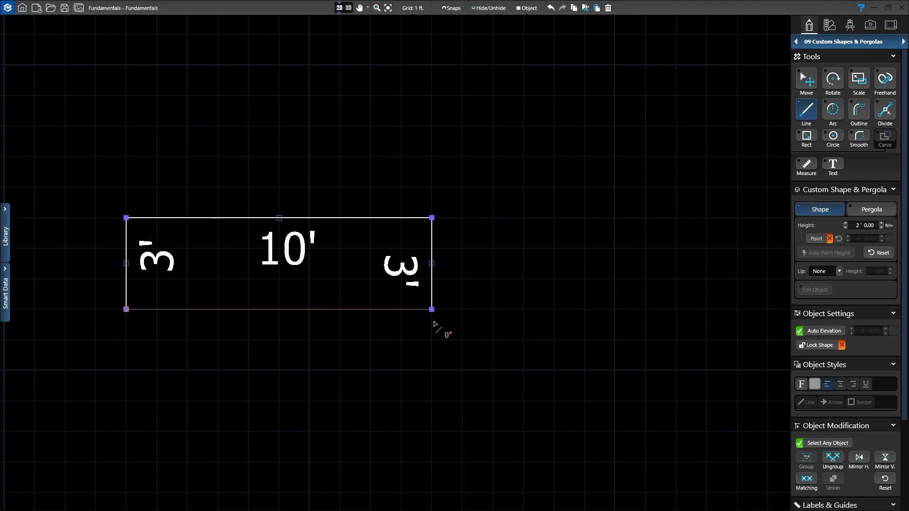
pyautogui.click(433, 324)
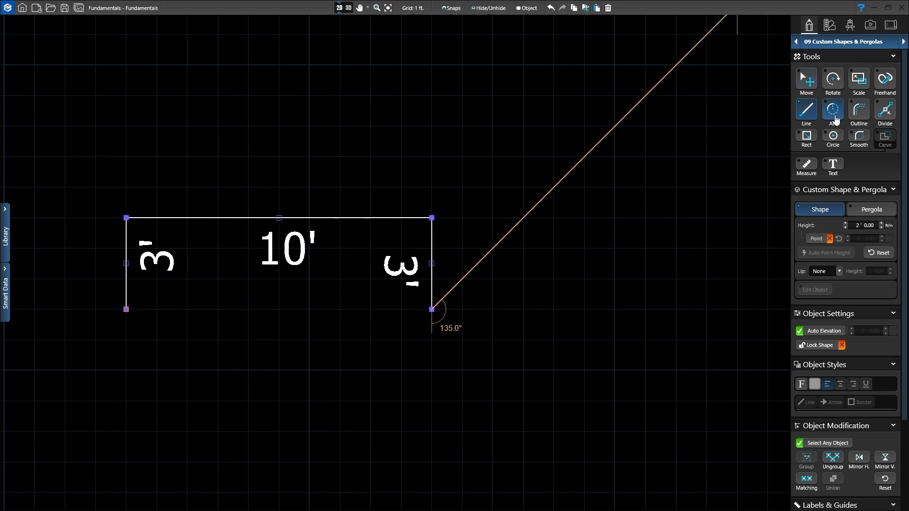
pyautogui.click(859, 111)
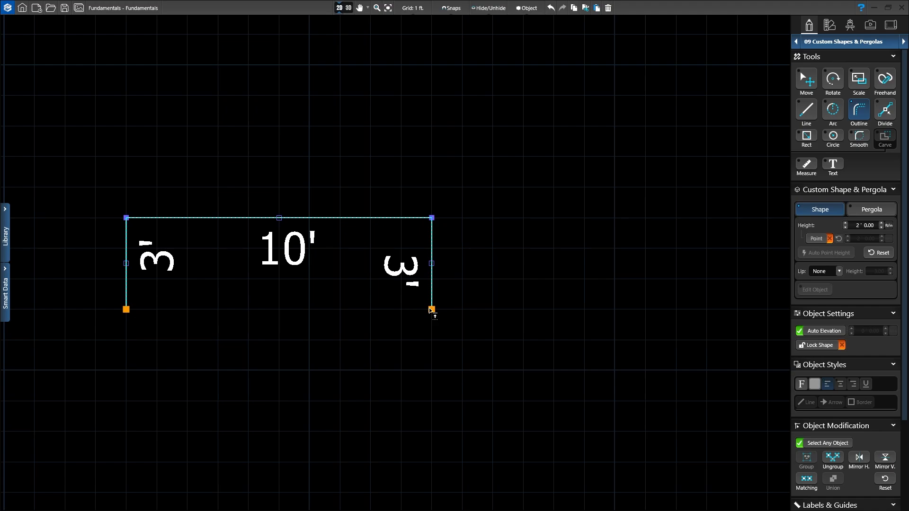
pyautogui.moveTo(431, 309); pyautogui.dragTo(400, 308)
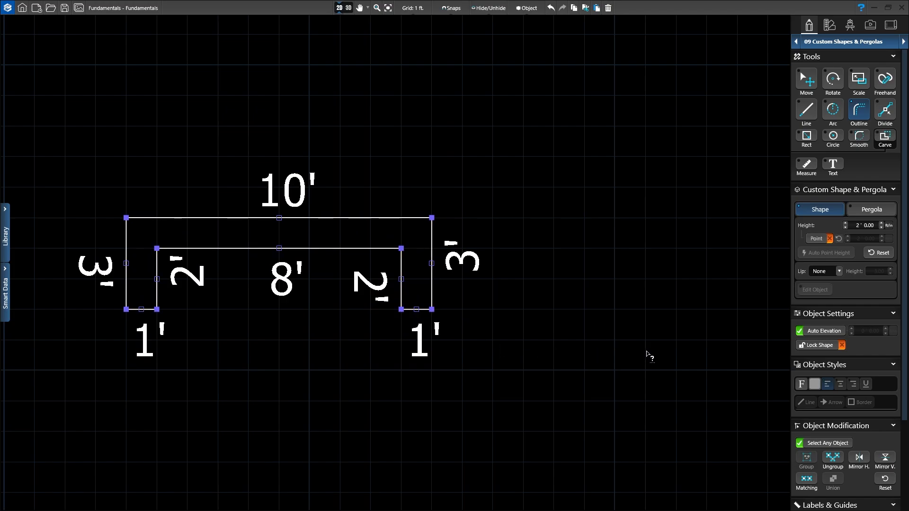
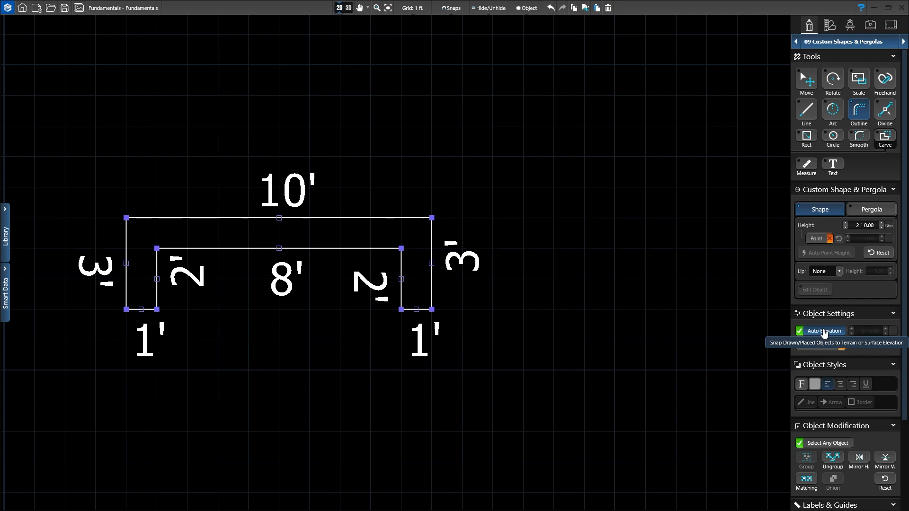
# Step: Turn off automatic elevation for the U-shaped wall and set its elevation to 3' 6"
pyautogui.click(824, 332)
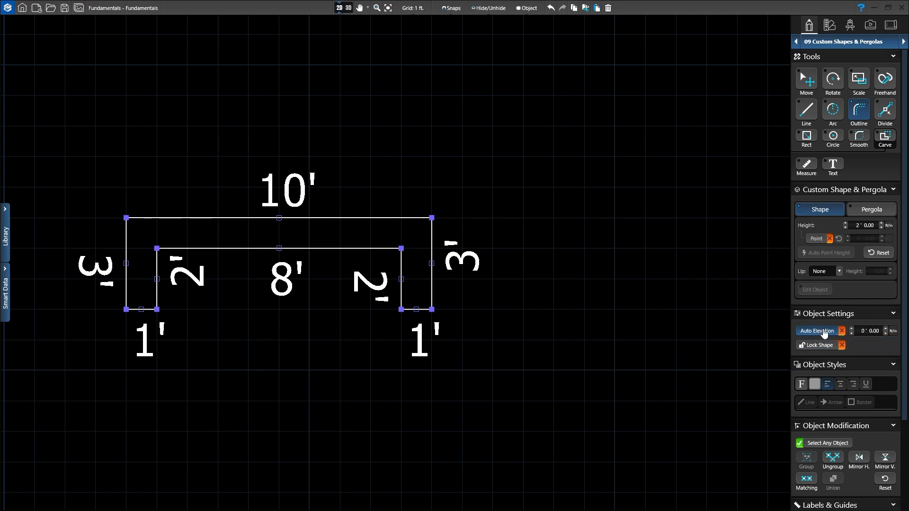
pyautogui.click(852, 329)
pyautogui.click(851, 329)
pyautogui.click(851, 329)
pyautogui.click(886, 329)
# Step: Examine the raised U-shaped wall in 3D from several angles and close up
pyautogui.click(347, 8)
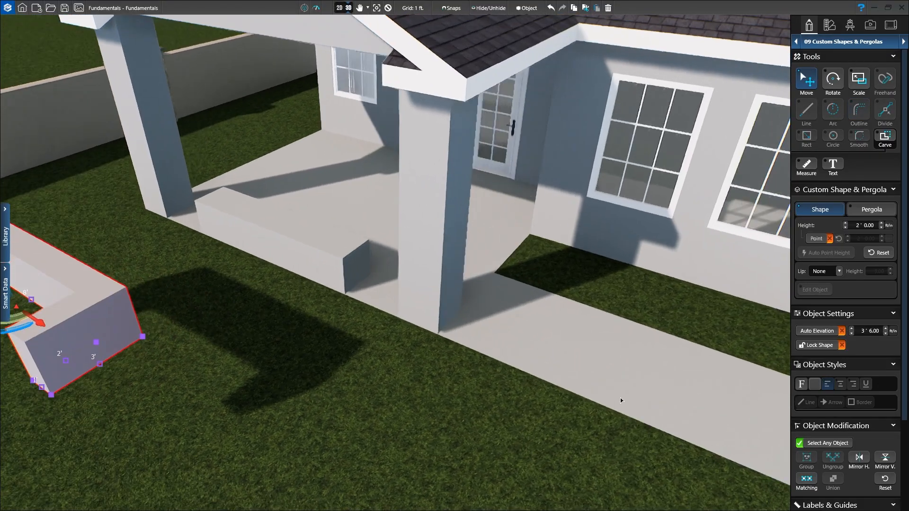
pyautogui.moveTo(621, 398); pyautogui.dragTo(579, 368, button='right')
pyautogui.moveTo(579, 369); pyautogui.dragTo(781, 377)
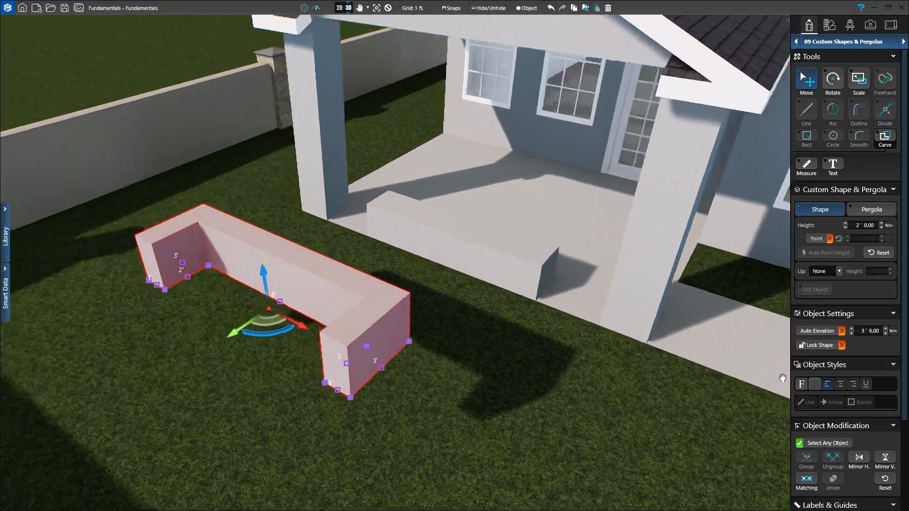
pyautogui.scroll(-2, 592, 394)
pyautogui.moveTo(592, 395); pyautogui.dragTo(556, 382, button='right')
pyautogui.moveTo(556, 383); pyautogui.dragTo(660, 374)
pyautogui.moveTo(592, 395); pyautogui.dragTo(515, 409, button='right')
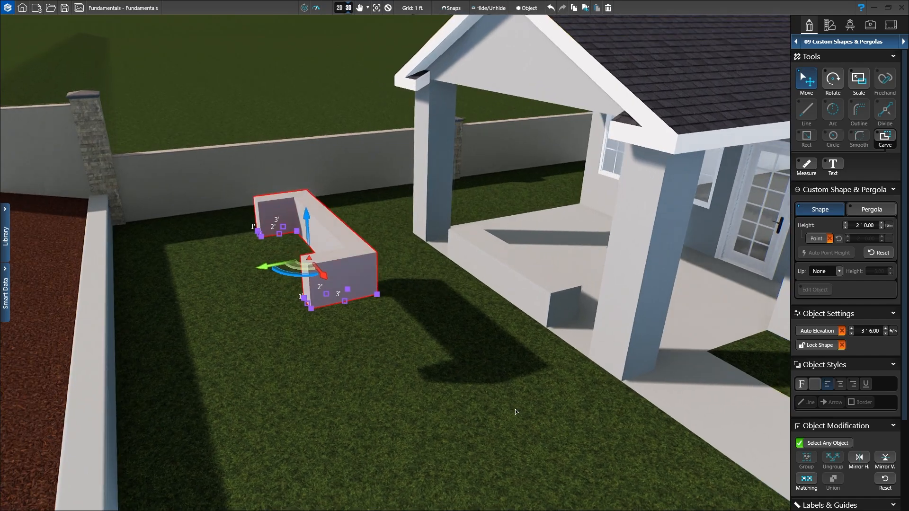
pyautogui.scroll(4, 515, 368)
pyautogui.moveTo(516, 365); pyautogui.dragTo(549, 407)
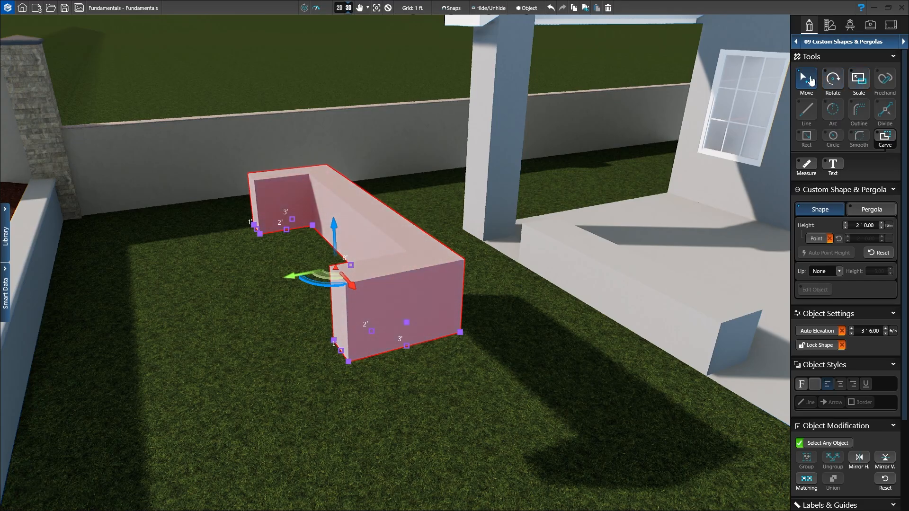
# Step: Rotate the U-shaped wall in 3D about its long axis so it stands upright on its two legs
pyautogui.click(836, 80)
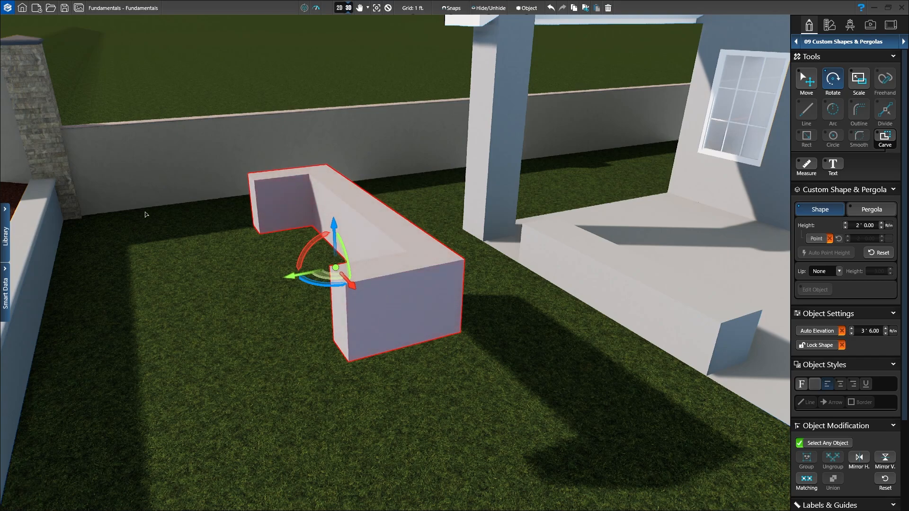
pyautogui.click(311, 243)
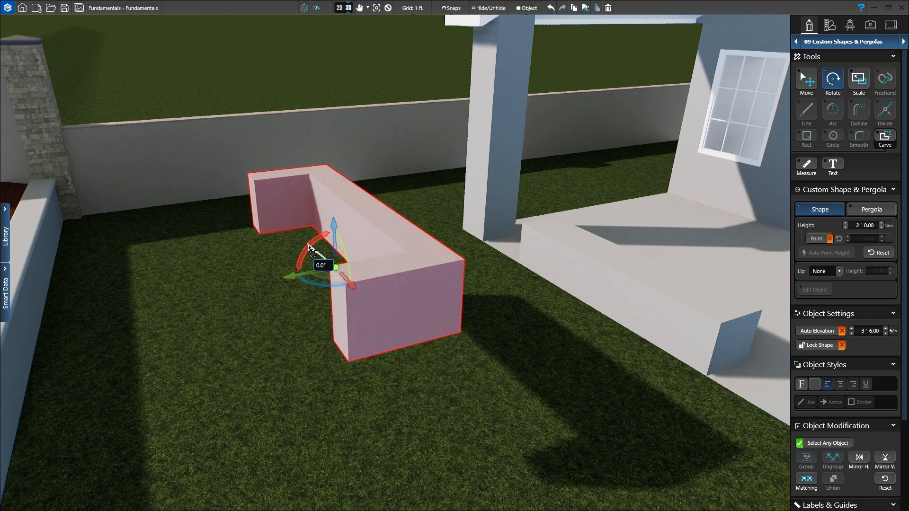
pyautogui.moveTo(309, 247); pyautogui.dragTo(158, 365)
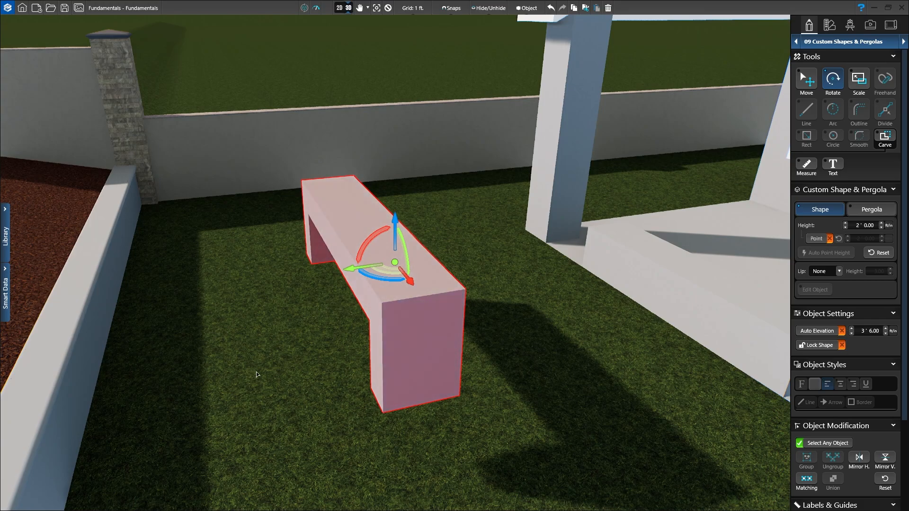
pyautogui.moveTo(271, 376); pyautogui.dragTo(294, 379, button='middle')
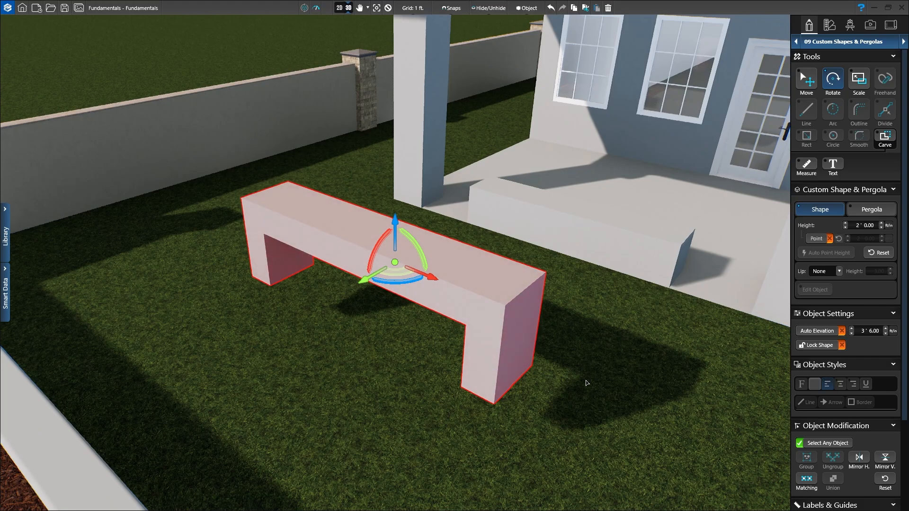
# Step: In the 2D plan, move the upright wall onto the 10' by 2' seat wall so their outlines coincide
pyautogui.click(339, 8)
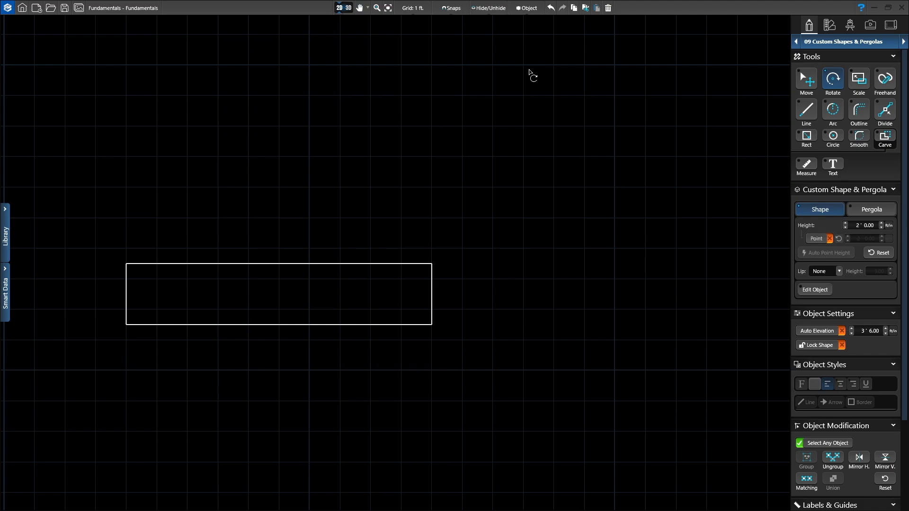
pyautogui.click(808, 82)
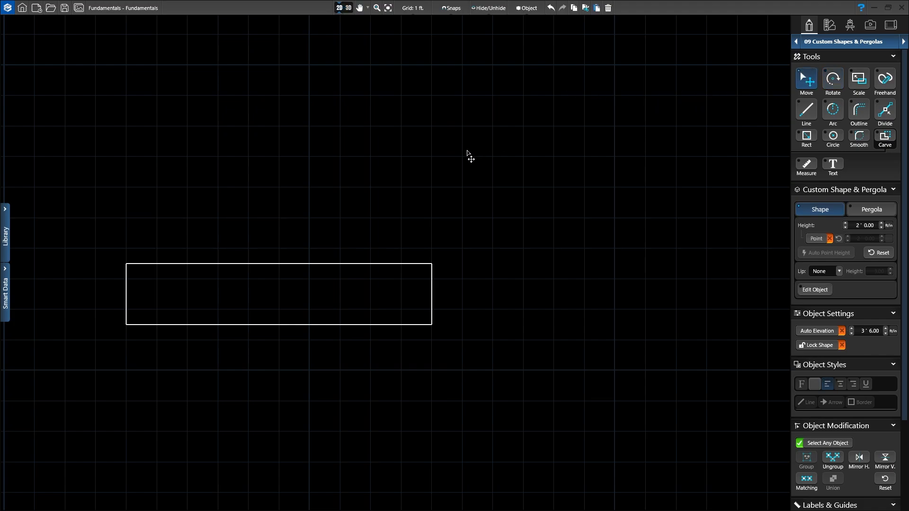
pyautogui.scroll(-4, 444, 140)
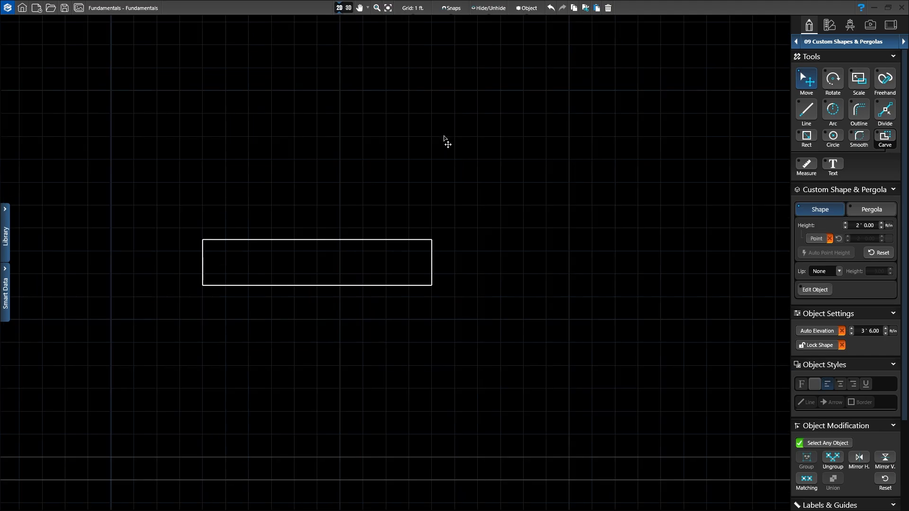
pyautogui.scroll(-2, 444, 140)
pyautogui.moveTo(449, 147); pyautogui.dragTo(462, 223, button='middle')
pyautogui.scroll(3, 426, 213)
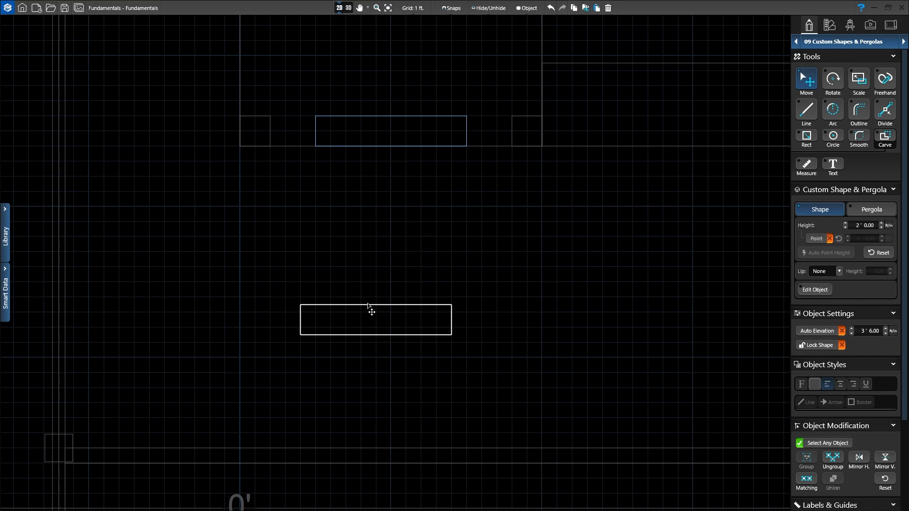
pyautogui.moveTo(369, 308); pyautogui.dragTo(383, 118)
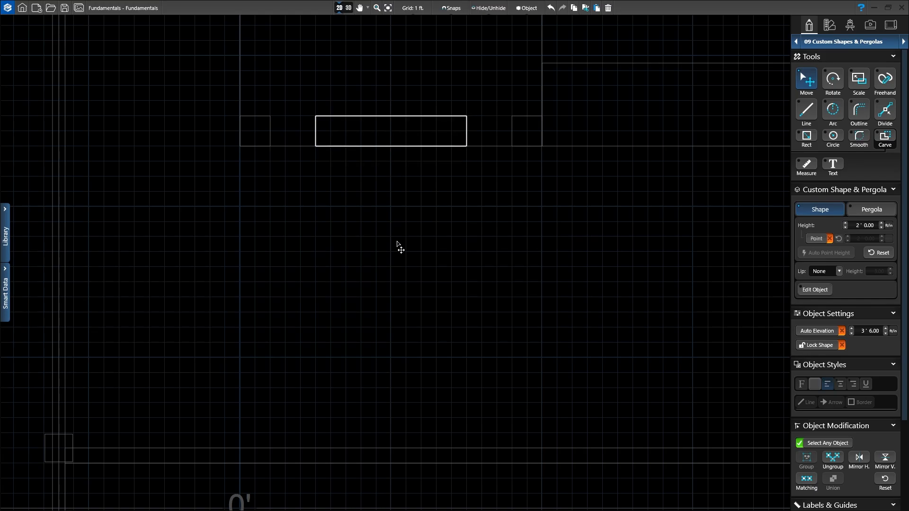
pyautogui.scroll(4, 418, 227)
pyautogui.scroll(2, 367, 260)
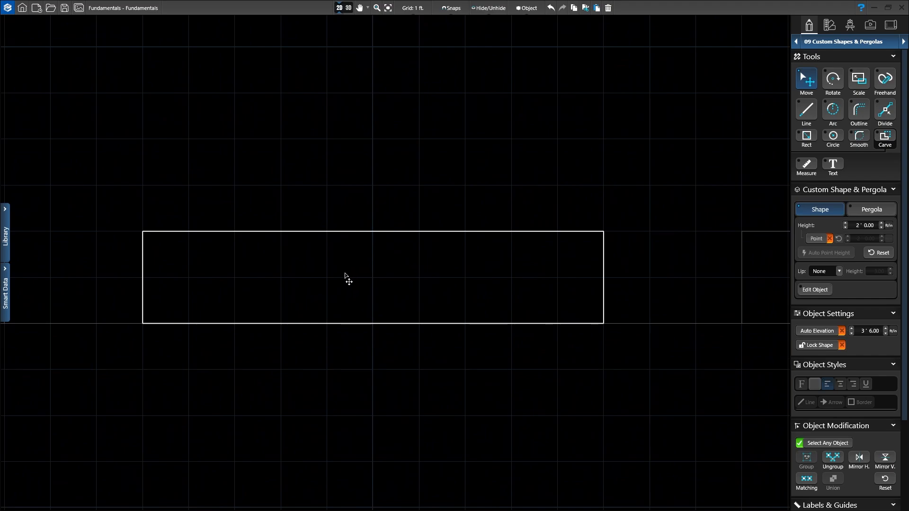
pyautogui.scroll(1, 349, 273)
pyautogui.scroll(-2, 349, 274)
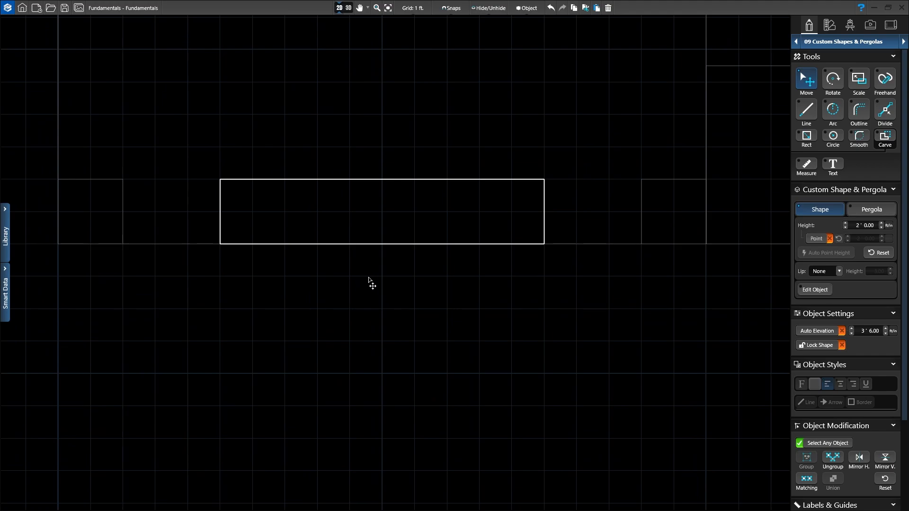
# Step: Inspect the stacked walls from the front in 3D and deselect the upper piece
pyautogui.click(348, 8)
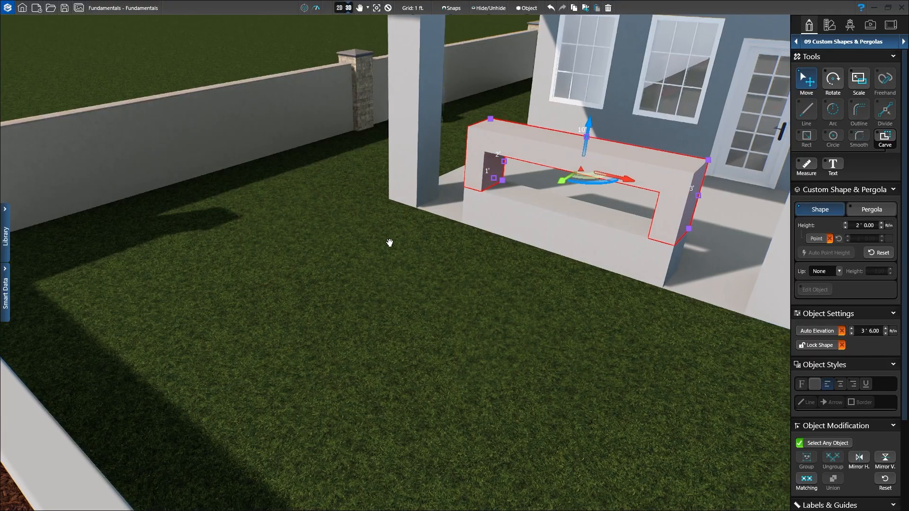
pyautogui.moveTo(390, 242); pyautogui.dragTo(260, 249, button='middle')
pyautogui.scroll(3, 268, 338)
pyautogui.moveTo(270, 328); pyautogui.dragTo(387, 304, button='middle')
pyautogui.scroll(3, 351, 350)
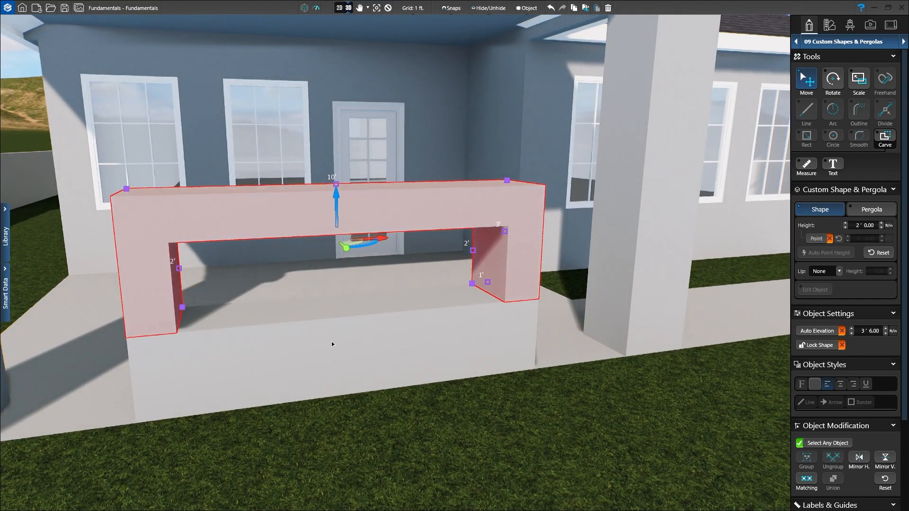
pyautogui.click(387, 8)
pyautogui.moveTo(339, 238); pyautogui.dragTo(307, 260)
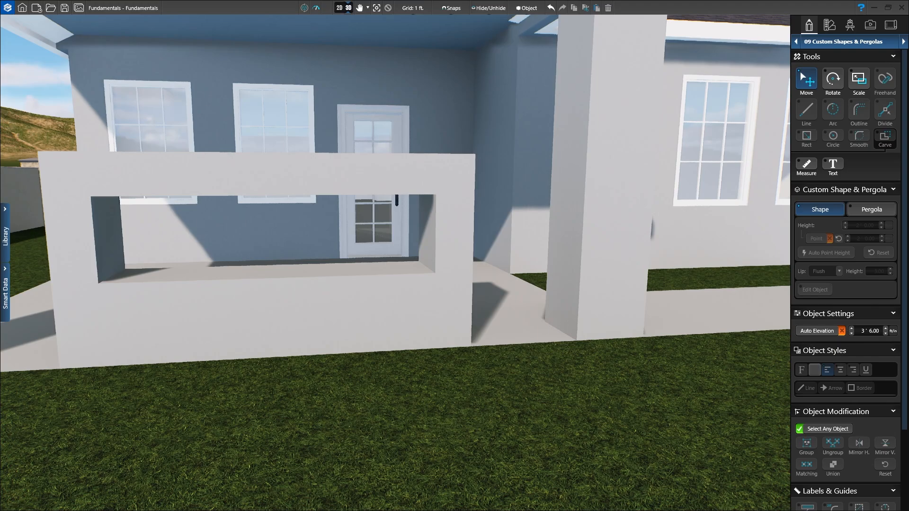
# Step: Return to the 2D plan, bring both patios and the deck into view, and set the custom shape type to Pergola
pyautogui.click(339, 8)
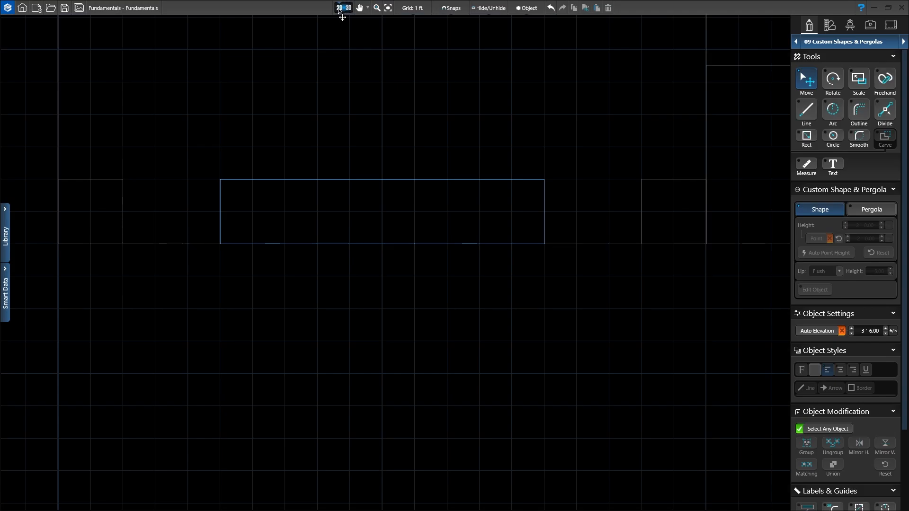
pyautogui.scroll(-6, 375, 315)
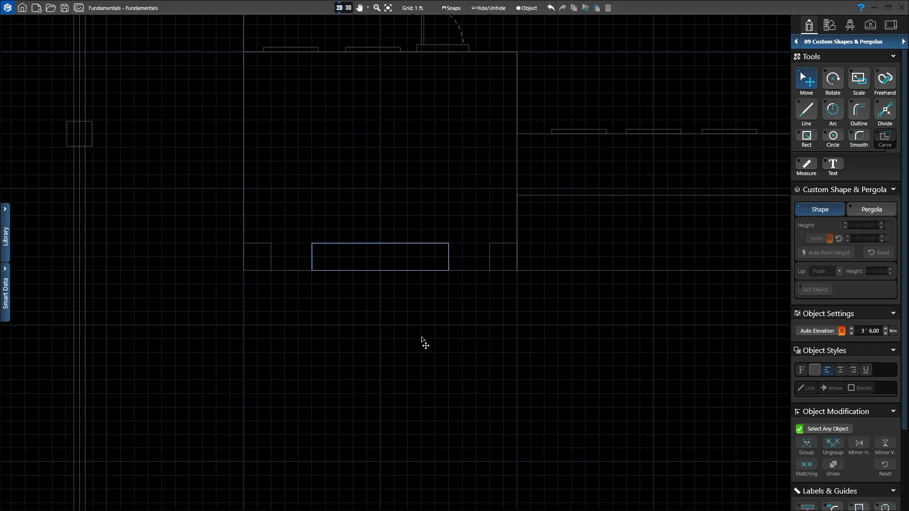
pyautogui.scroll(-2, 424, 319)
pyautogui.scroll(-1, 461, 323)
pyautogui.moveTo(461, 323); pyautogui.dragTo(308, 359, button='middle')
pyautogui.scroll(2, 308, 359)
pyautogui.moveTo(406, 368); pyautogui.dragTo(357, 360, button='middle')
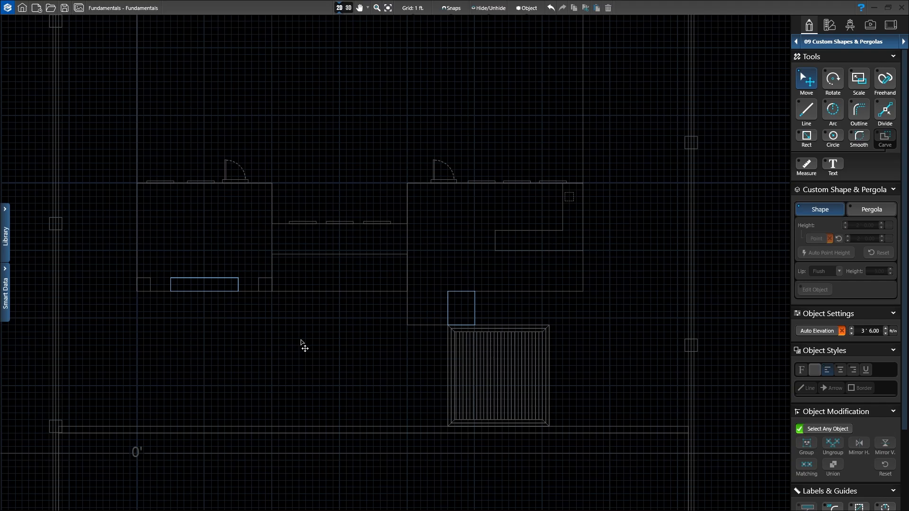
pyautogui.click(867, 211)
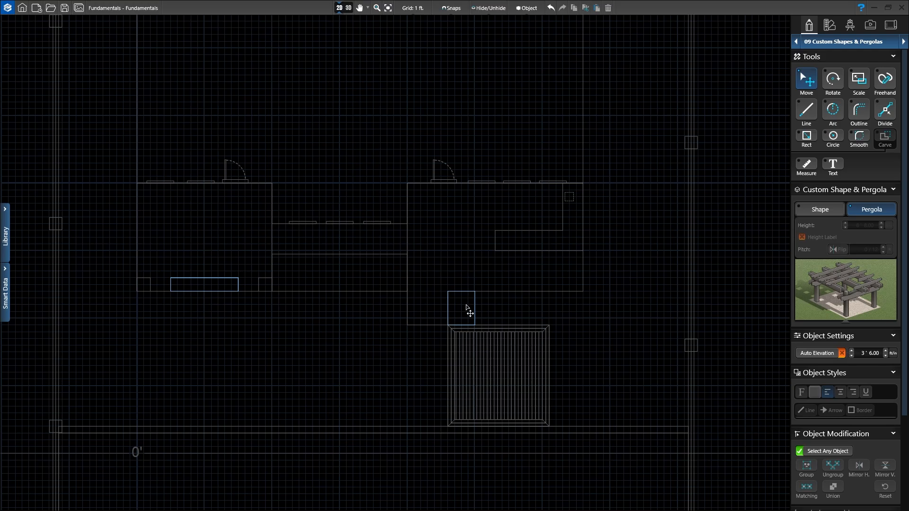
# Step: Draw a 26' by 18' rectangular pergola from the house wall over the deck-side patio, set its height to 10' 0", and view it in 3D
pyautogui.scroll(4, 479, 278)
pyautogui.moveTo(462, 276); pyautogui.dragTo(378, 291, button='middle')
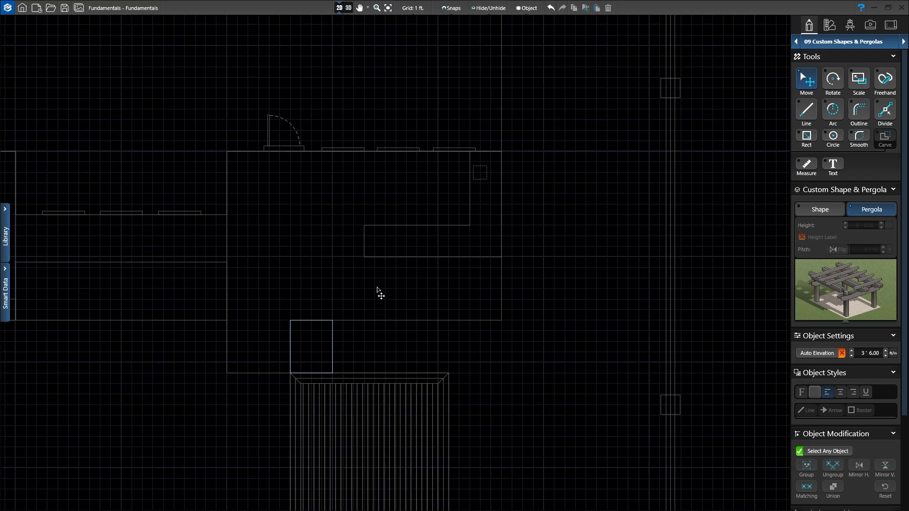
pyautogui.scroll(1, 406, 283)
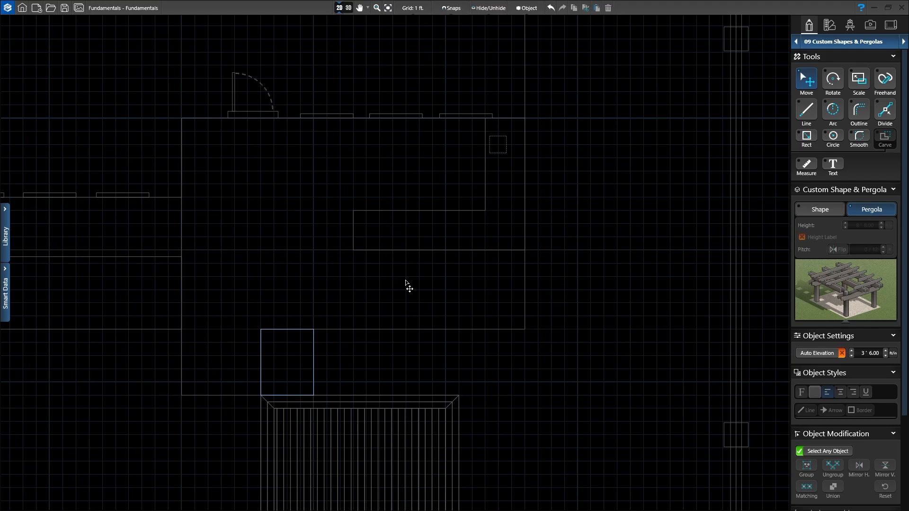
pyautogui.click(812, 144)
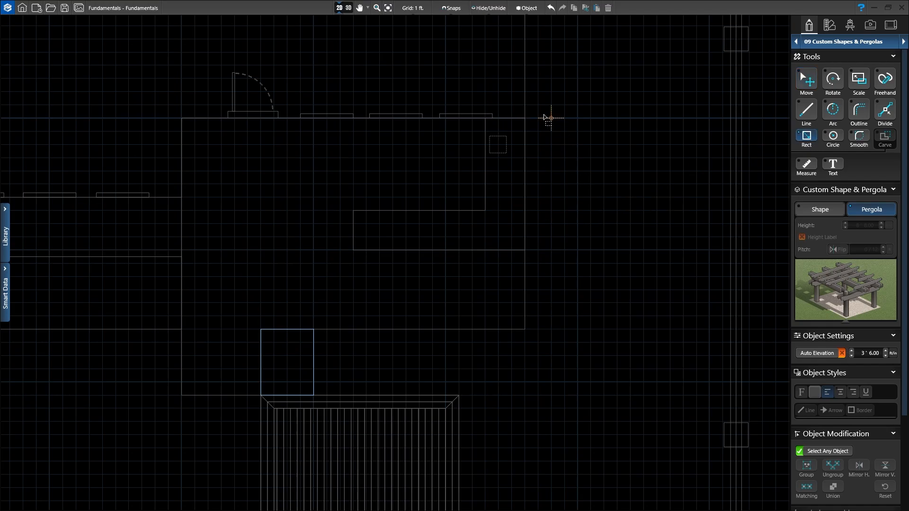
pyautogui.click(525, 118)
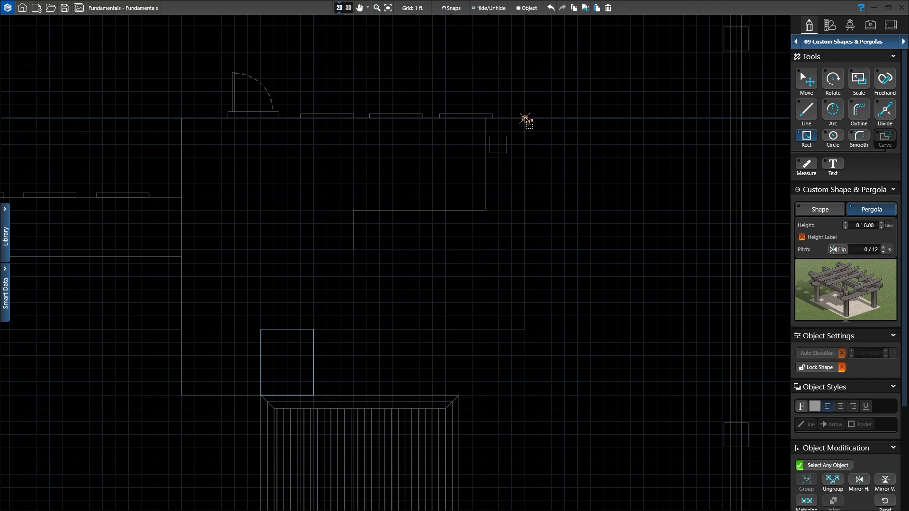
pyautogui.moveTo(525, 118); pyautogui.dragTo(183, 357)
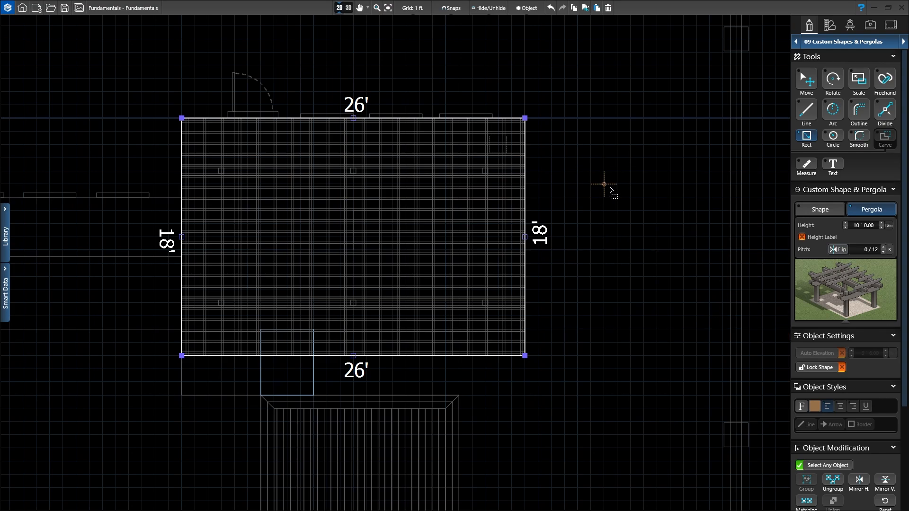
pyautogui.click(349, 8)
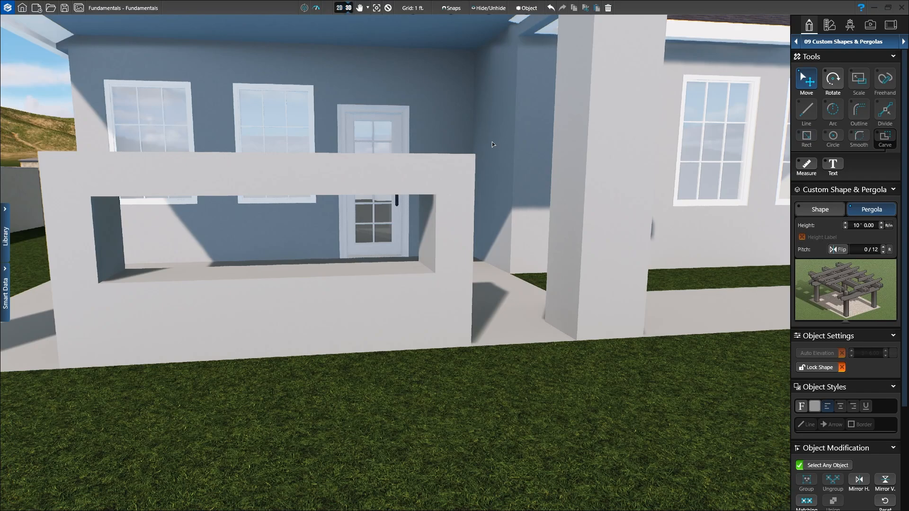
pyautogui.press('f')
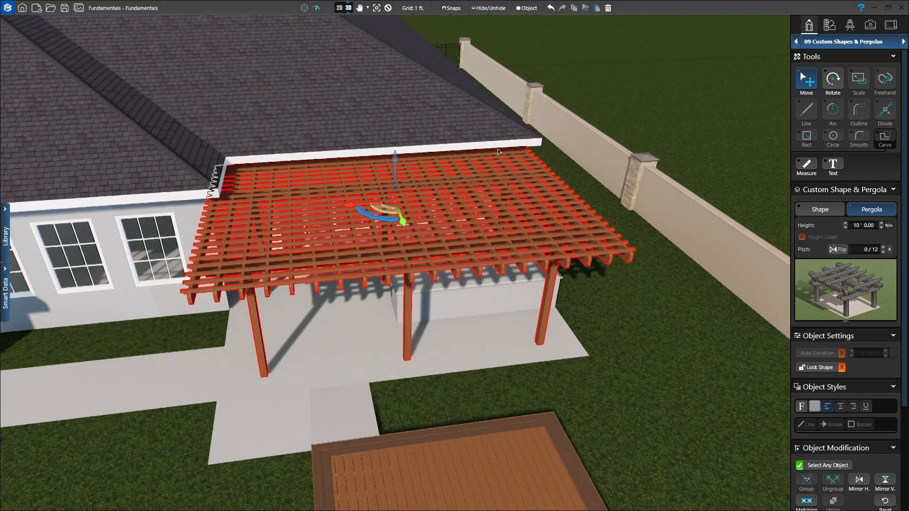
# Step: Set the thickness of the pergola's square posts to 6 inches
pyautogui.moveTo(587, 362); pyautogui.dragTo(598, 317, button='middle')
pyautogui.scroll(3, 614, 298)
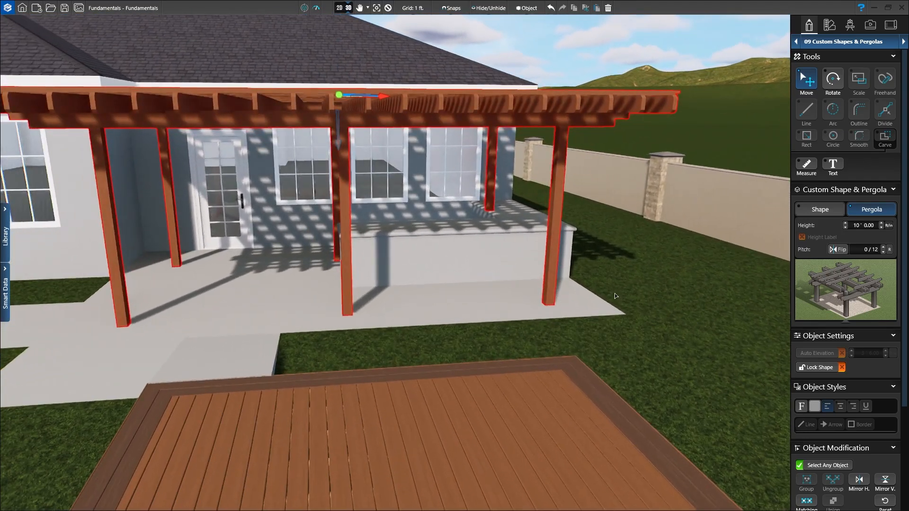
pyautogui.scroll(3, 614, 294)
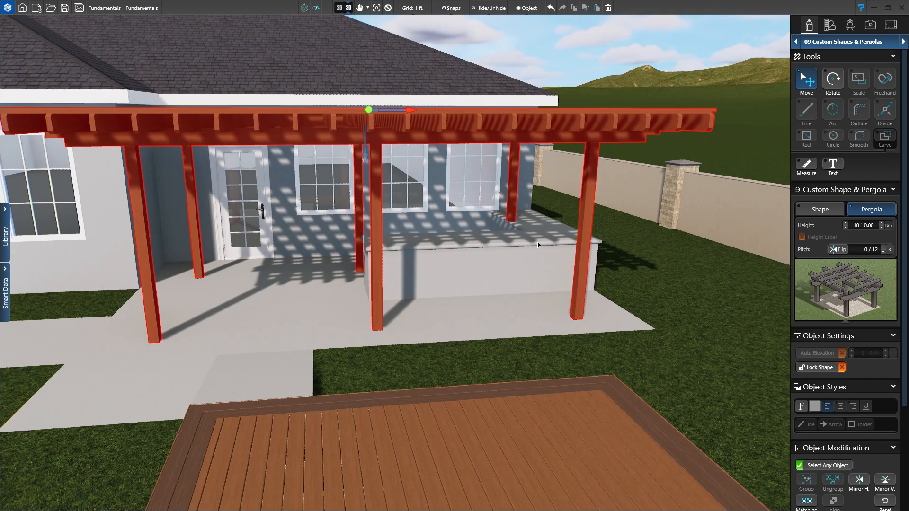
pyautogui.click(848, 313)
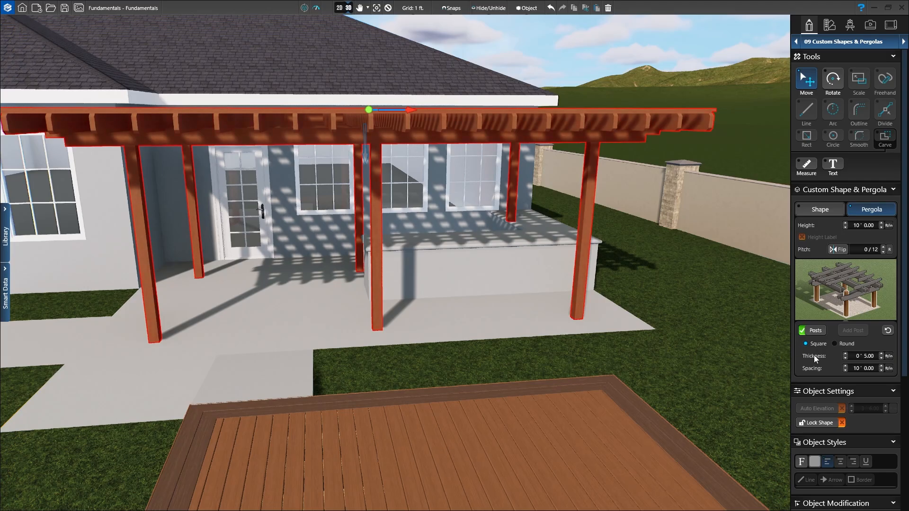
pyautogui.click(881, 354)
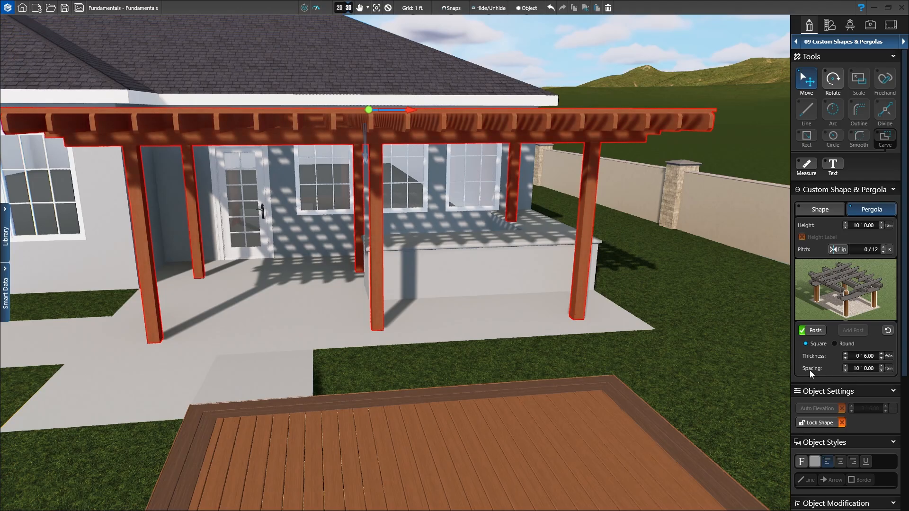
# Step: Increase the pergola's post spacing to 12' 9"
pyautogui.click(845, 366)
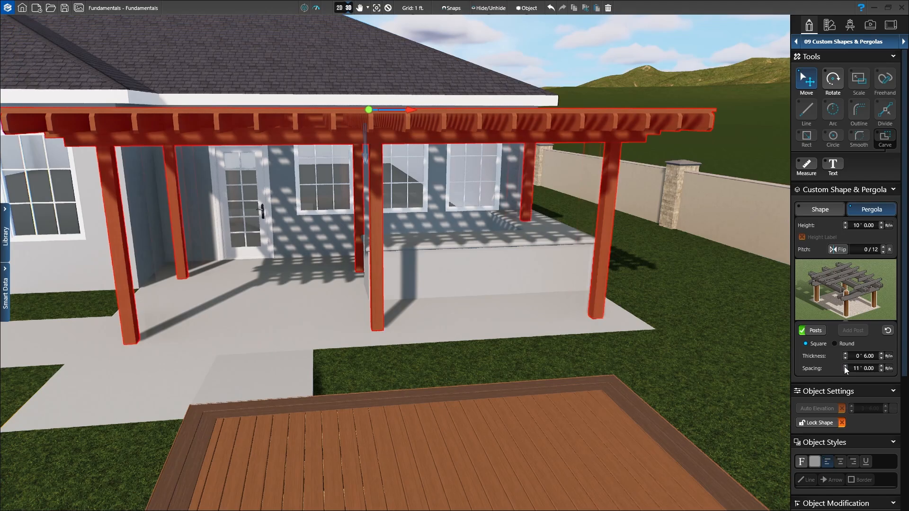
pyautogui.click(845, 366)
pyautogui.click(881, 366)
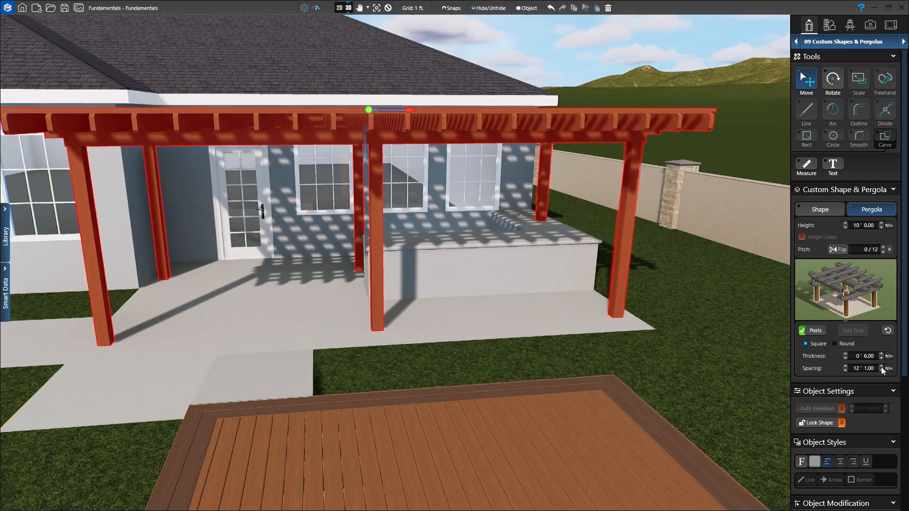
pyautogui.click(882, 366)
pyautogui.click(882, 366)
pyautogui.click(882, 366)
pyautogui.click(882, 366)
pyautogui.click(881, 366)
pyautogui.click(882, 367)
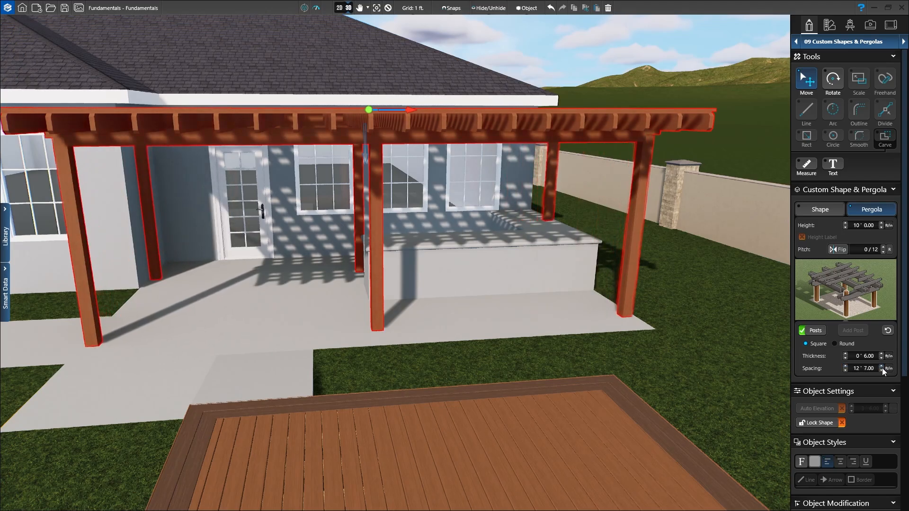
pyautogui.click(882, 366)
pyautogui.click(882, 366)
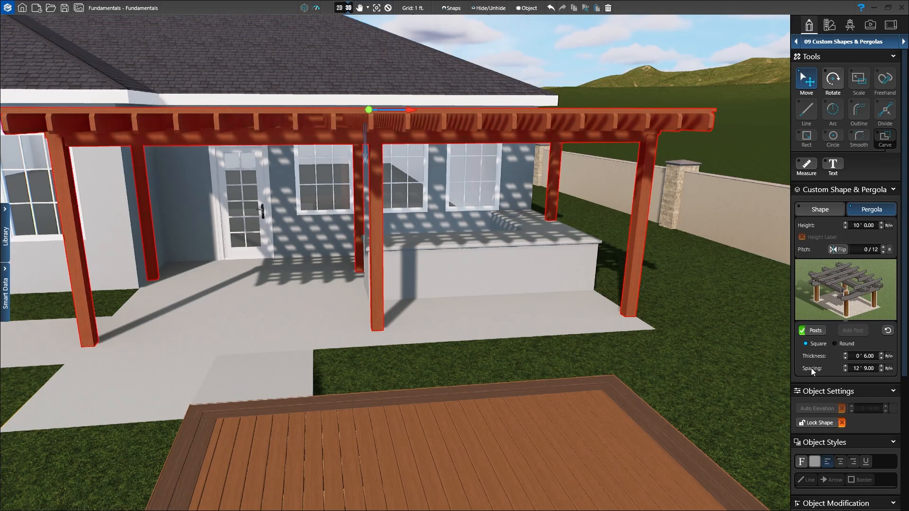
# Step: Delete the pergola's support beam that runs along the house wall, together with its posts
pyautogui.moveTo(707, 358); pyautogui.dragTo(621, 355, button='middle')
pyautogui.moveTo(676, 349); pyautogui.dragTo(535, 348, button='middle')
pyautogui.scroll(3, 535, 342)
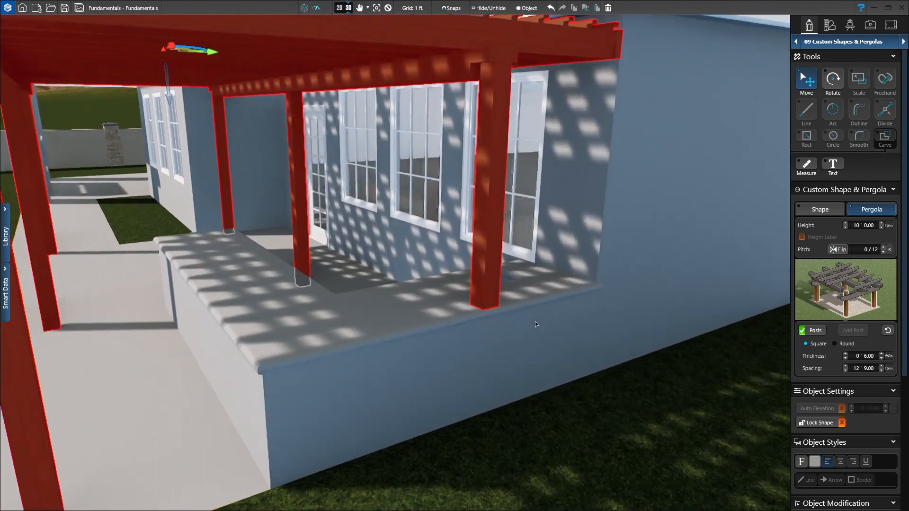
pyautogui.moveTo(570, 325); pyautogui.dragTo(540, 351, button='middle')
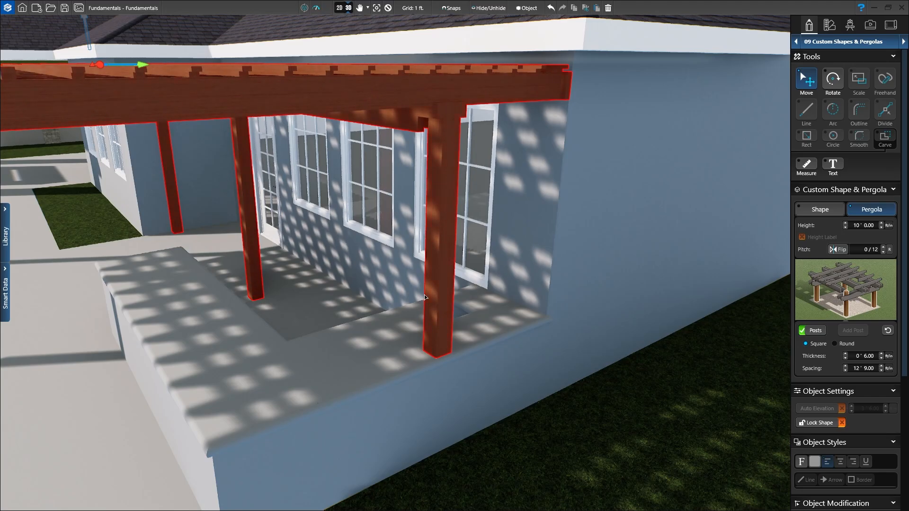
pyautogui.moveTo(424, 298); pyautogui.dragTo(431, 242, button='middle')
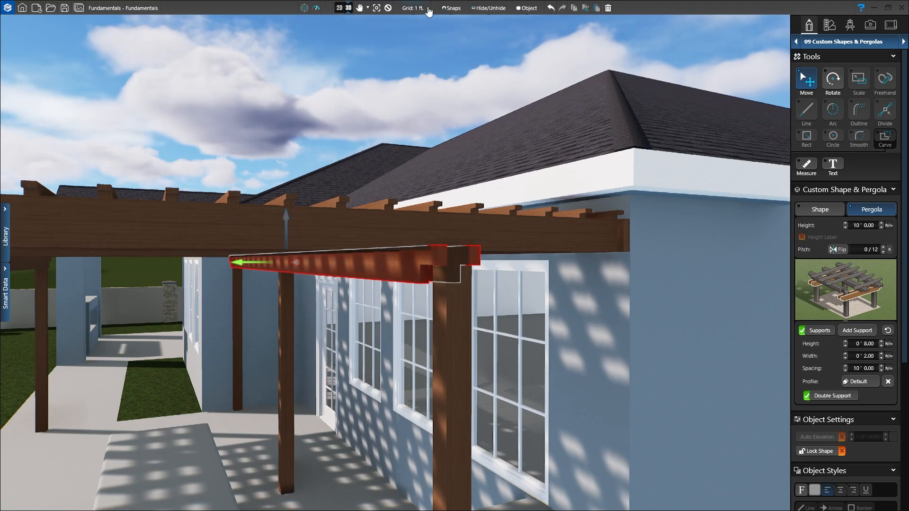
pyautogui.click(609, 9)
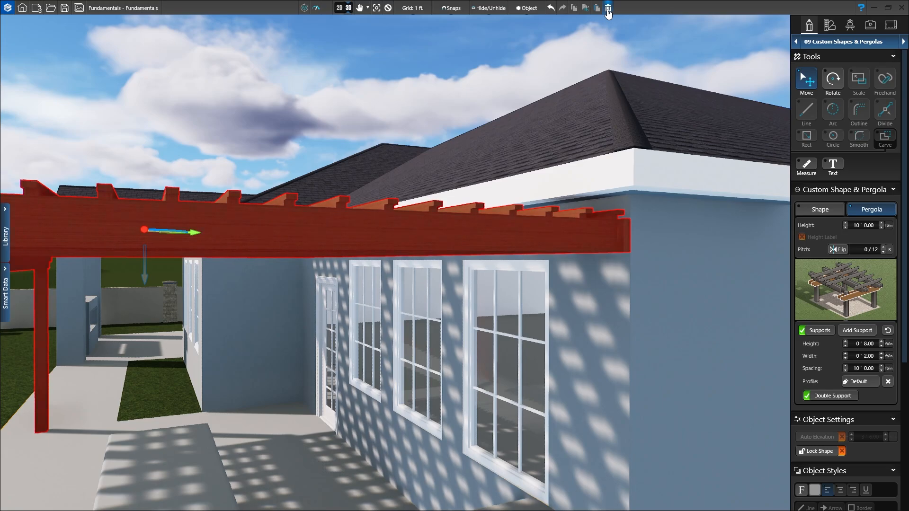
# Step: Inspect the pergola from the yard side and review its slat, rafter, support and post settings
pyautogui.moveTo(413, 113); pyautogui.dragTo(400, 223, button='middle')
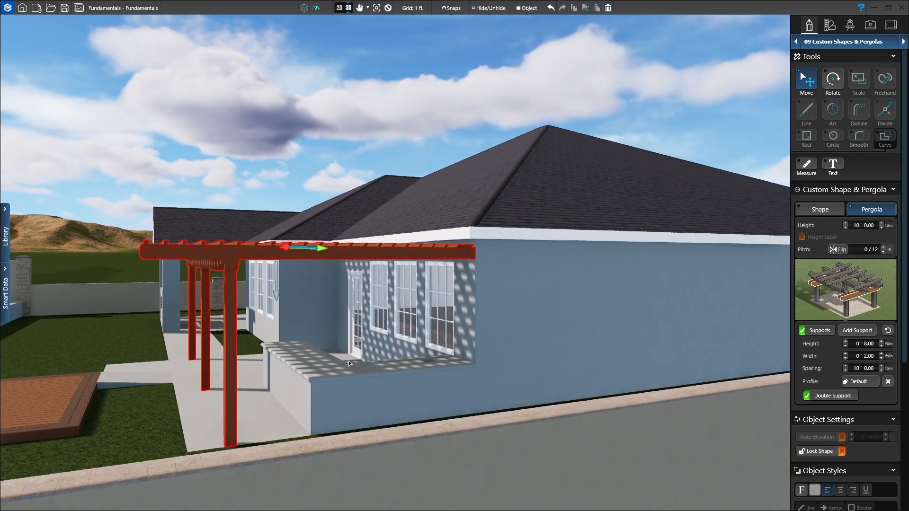
pyautogui.moveTo(349, 361); pyautogui.dragTo(482, 416, button='middle')
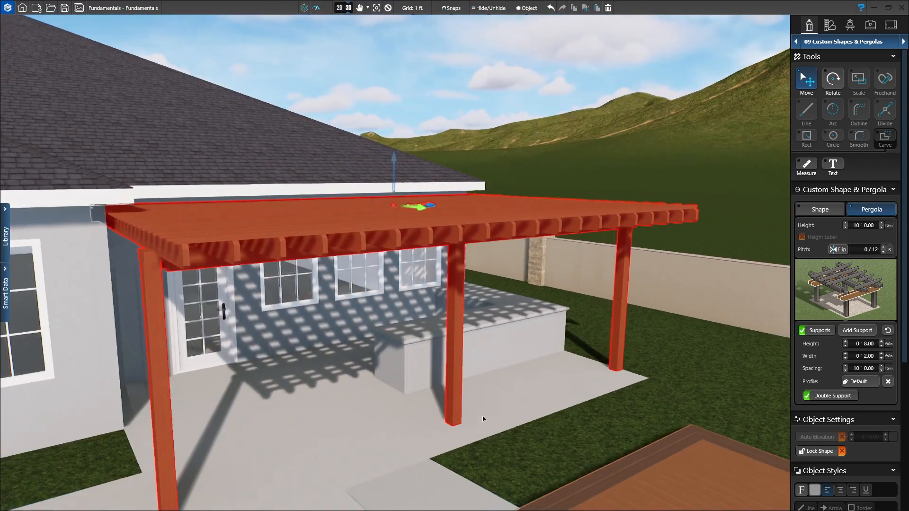
pyautogui.moveTo(519, 383)
pyautogui.mouseDown(button='middle')
pyautogui.moveTo(512, 423)
pyautogui.moveTo(512, 392)
pyautogui.mouseUp(button='middle')
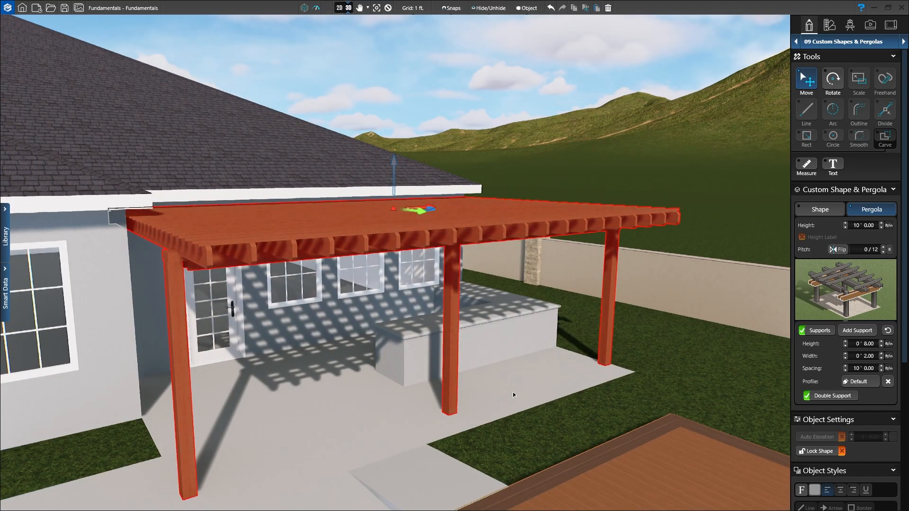
pyautogui.click(830, 283)
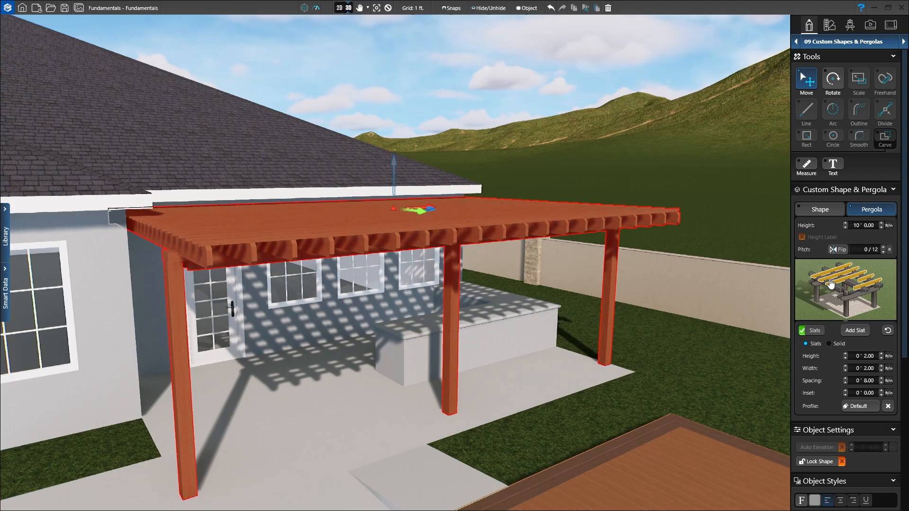
pyautogui.click(837, 291)
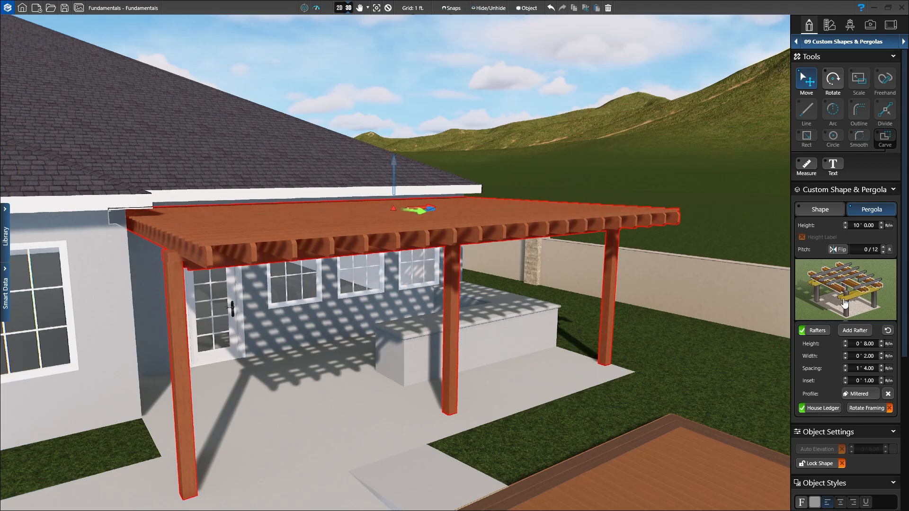
pyautogui.click(842, 303)
pyautogui.click(845, 314)
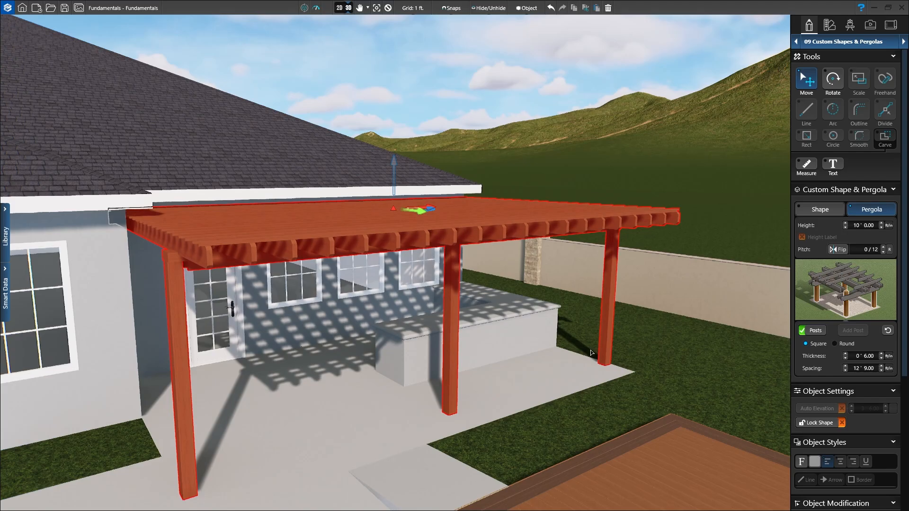
# Step: Deselect the pergola and view it together with the whole house and backyard in 3D
pyautogui.moveTo(589, 351); pyautogui.dragTo(557, 354, button='middle')
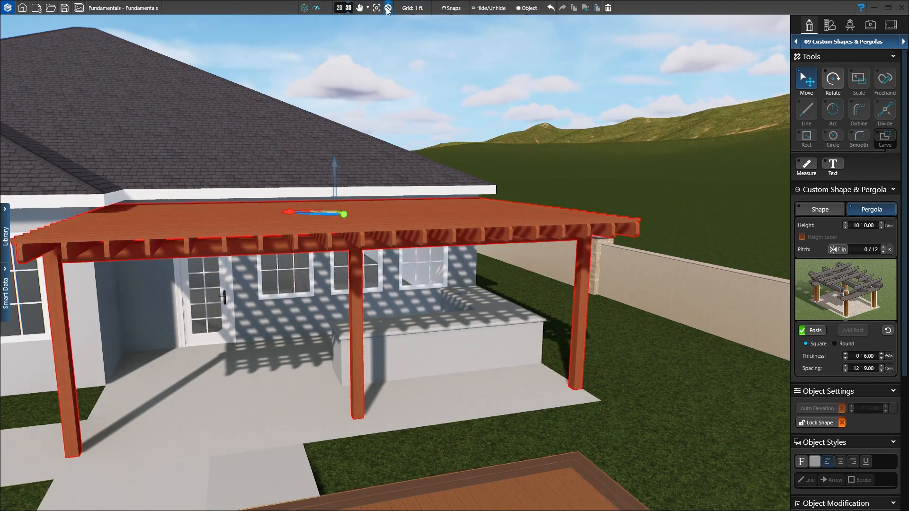
pyautogui.click(397, 98)
pyautogui.scroll(-5, 416, 158)
pyautogui.moveTo(416, 201); pyautogui.dragTo(362, 204, button='middle')
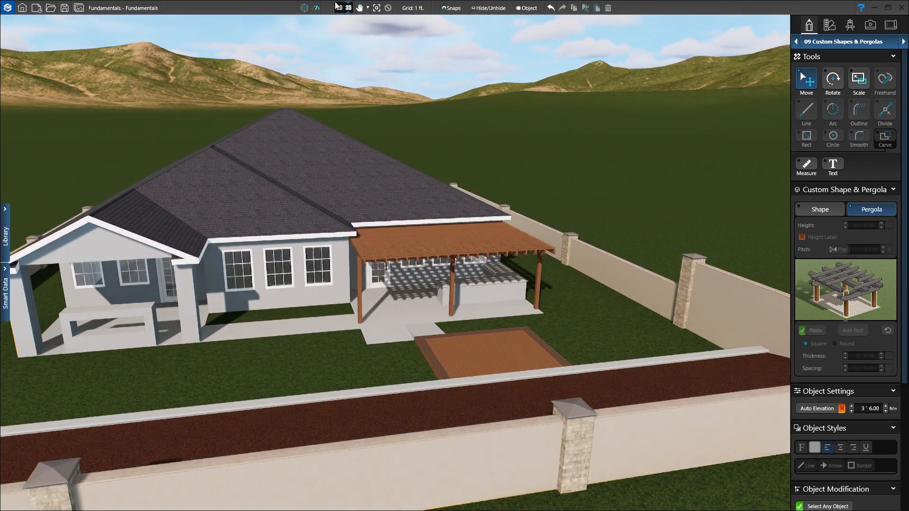